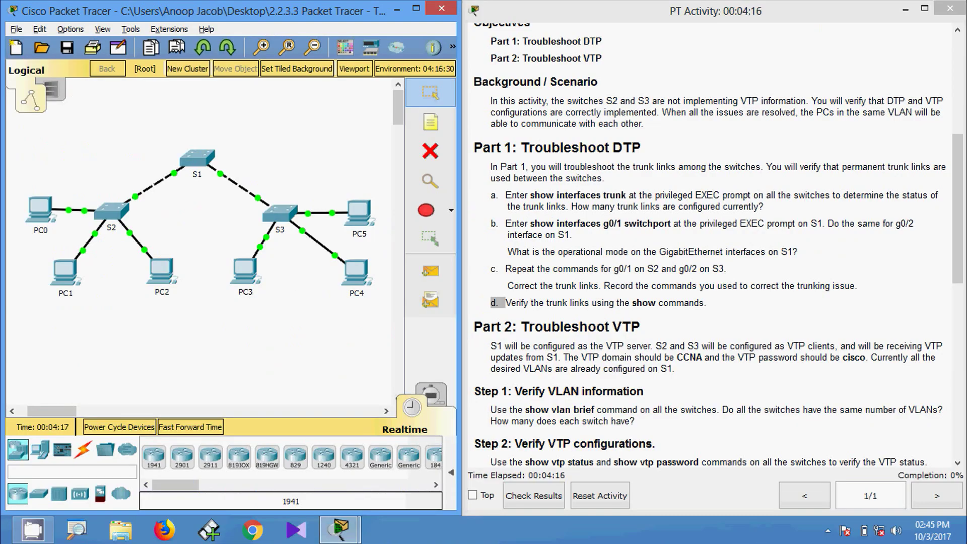
- On S2, enter enable mode, run show interfaces trunk, then close S2's window
click(108, 213)
click(398, 99)
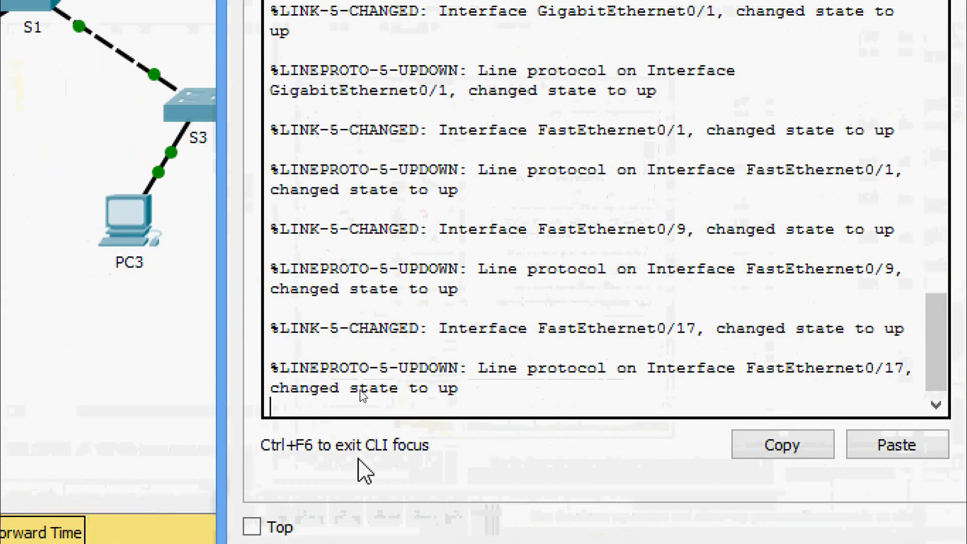
key(Return)
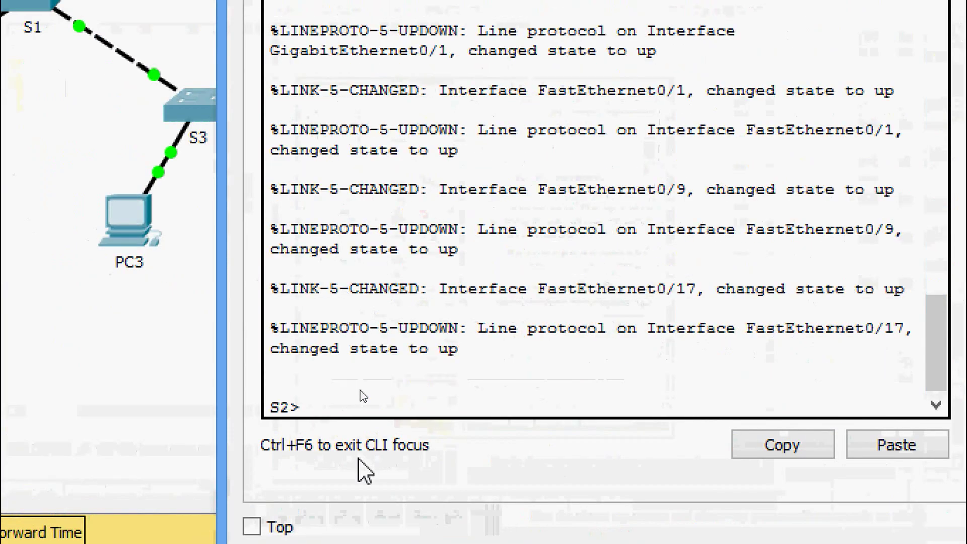
text(ena)
key(Tab)
key(Return)
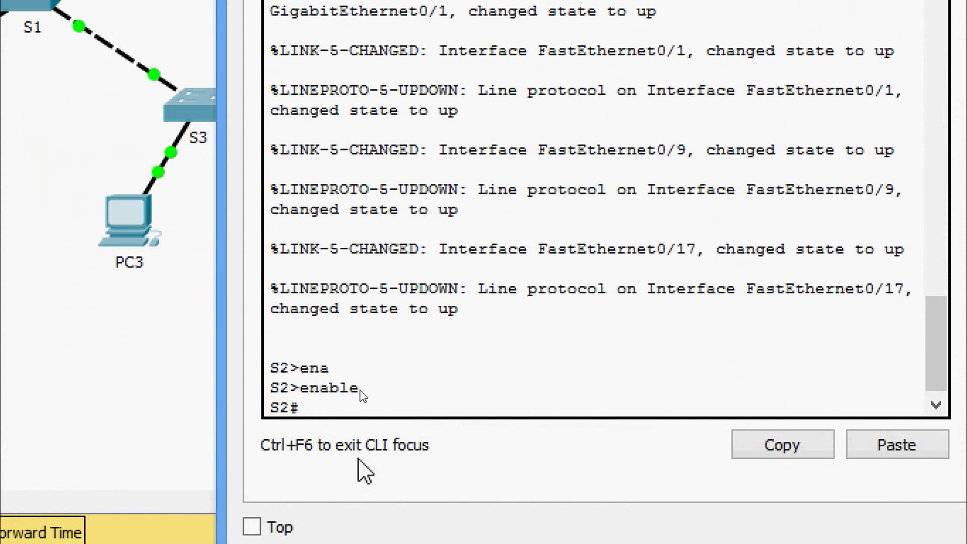
text(sh)
key(Tab)
text(int)
key(Tab)
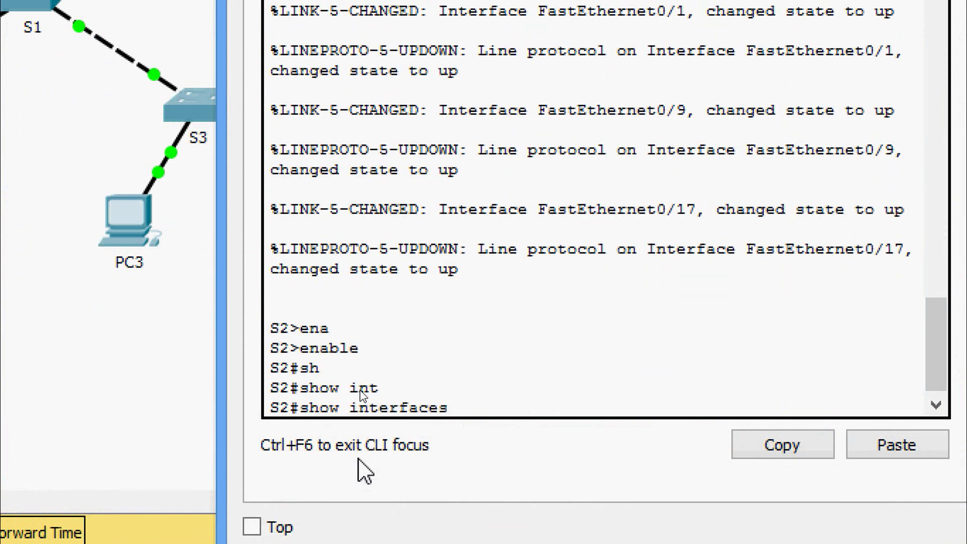
text(tr)
key(Tab)
key(Return)
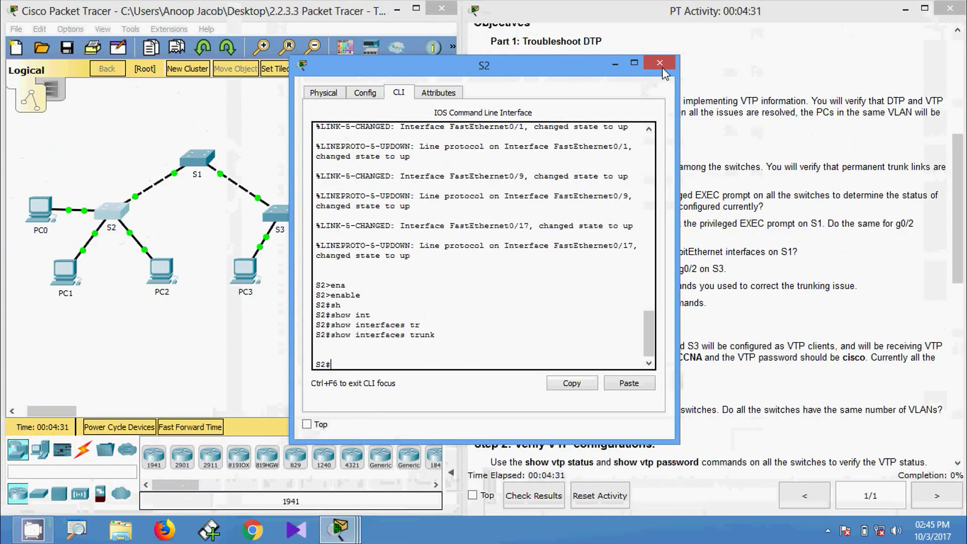
click(659, 7)
- On S1, enter enable mode and run show interfaces trunk
click(201, 162)
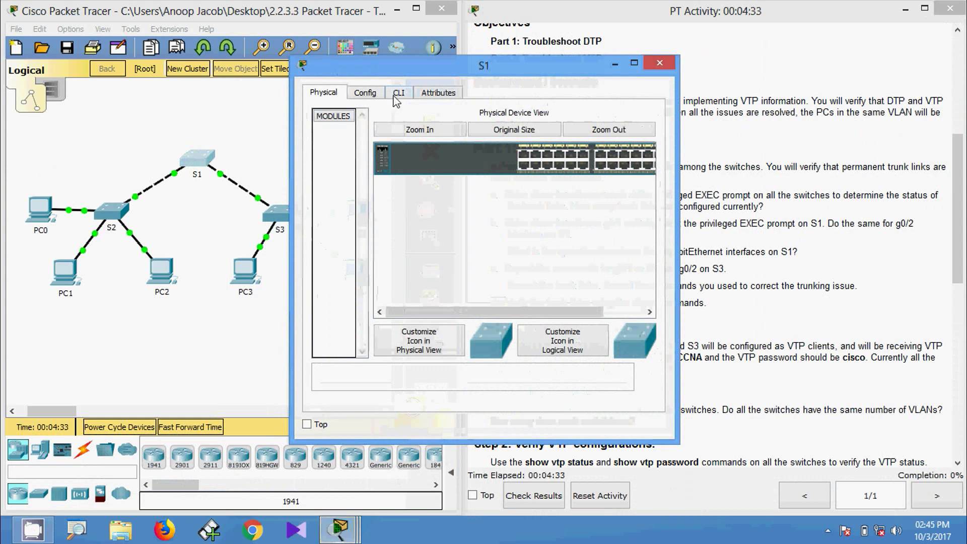
click(399, 92)
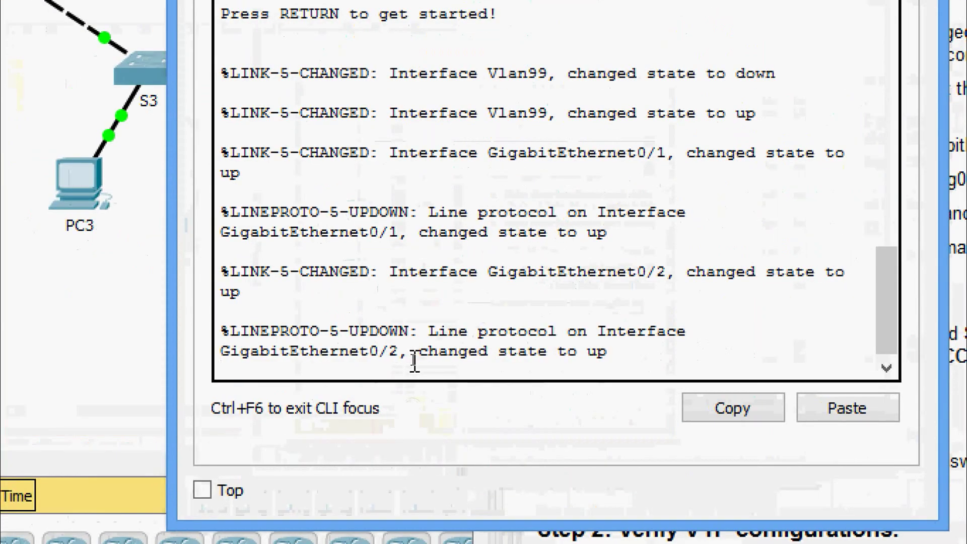
key(Return)
text(ena)
key(Tab)
key(Return)
text(sh)
key(Tab)
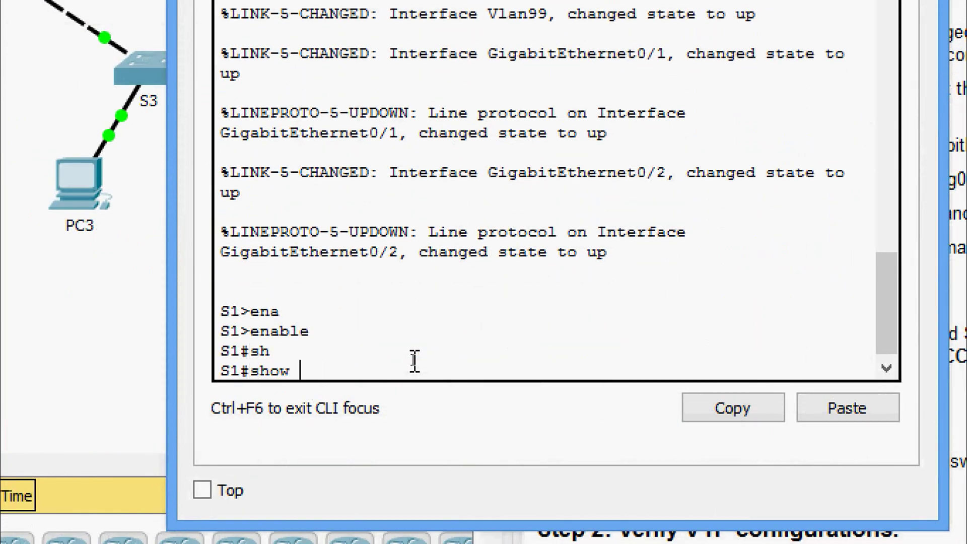
text(inter)
key(Tab)
text(t)
key(Tab)
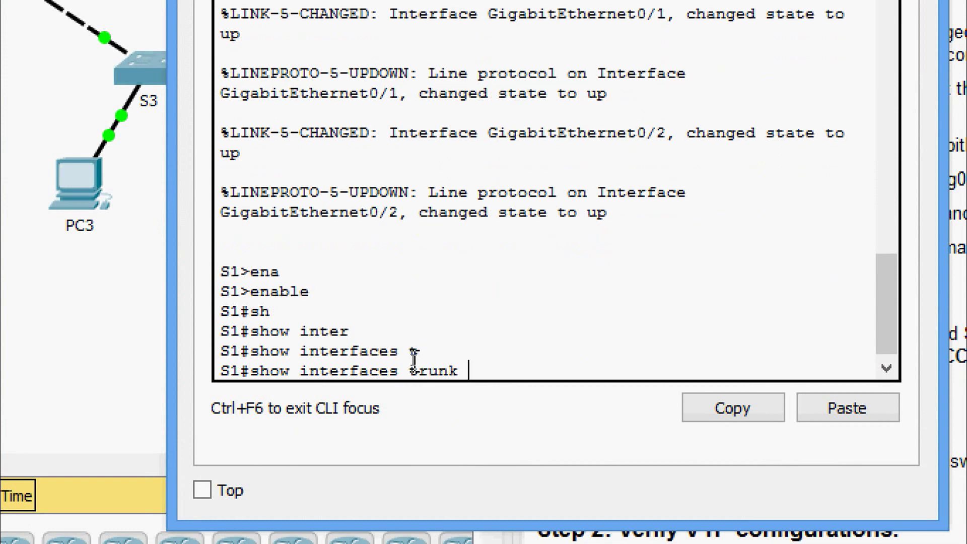
key(Return)
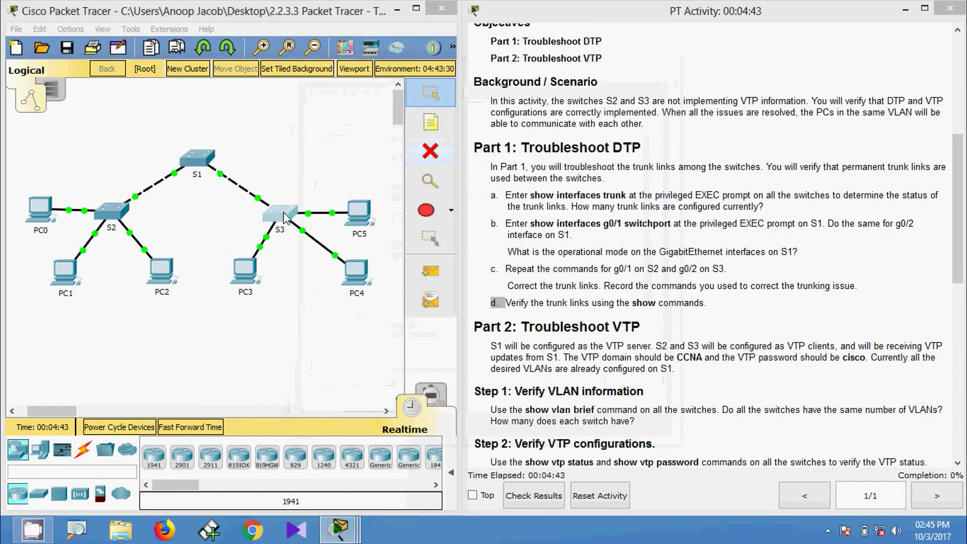
- On S3, enter enable mode and run show interfaces trunk
click(276, 214)
click(398, 92)
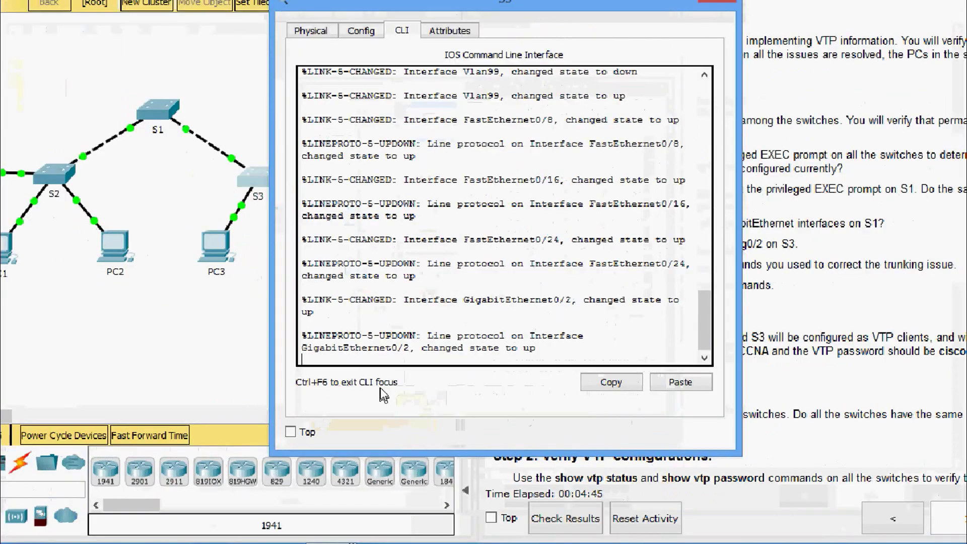
key(Return)
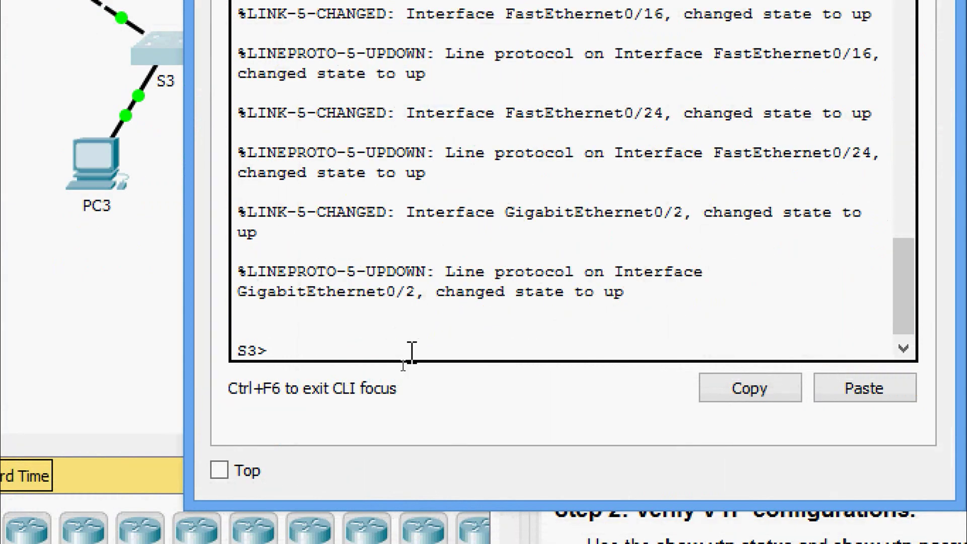
text(ena)
key(Tab)
key(Return)
text(sh)
key(Tab)
text(int)
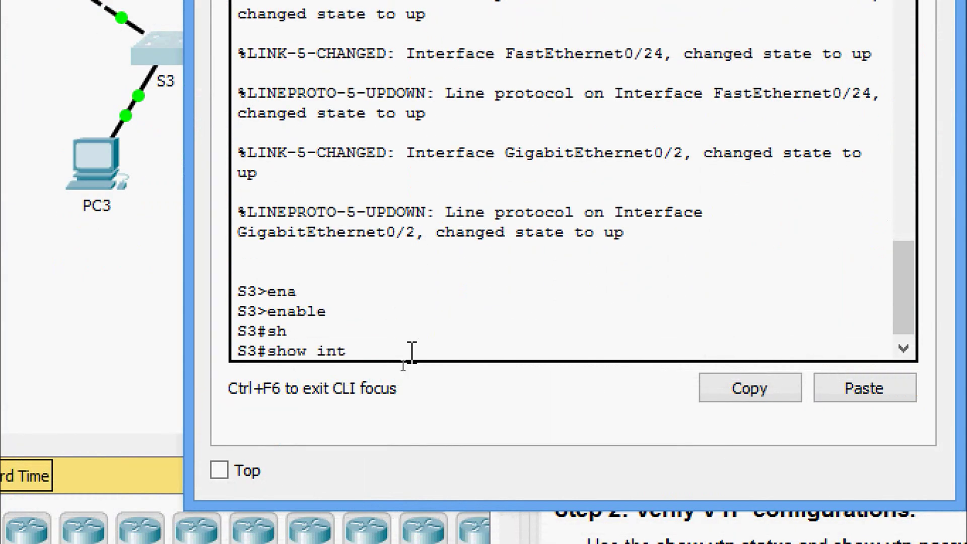
text(er)
key(Tab)
text(tr)
key(Tab)
key(Return)
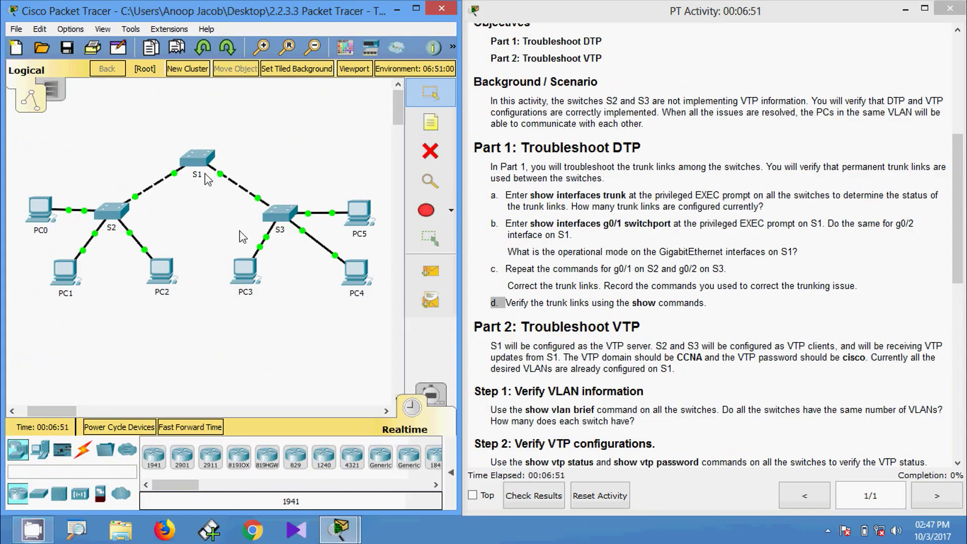
click(199, 154)
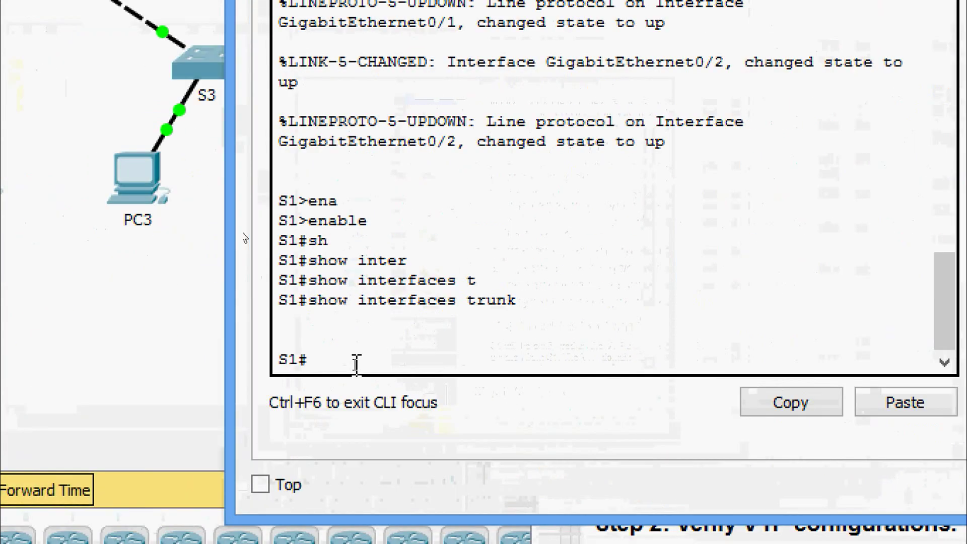
key(Return)
key(Return)
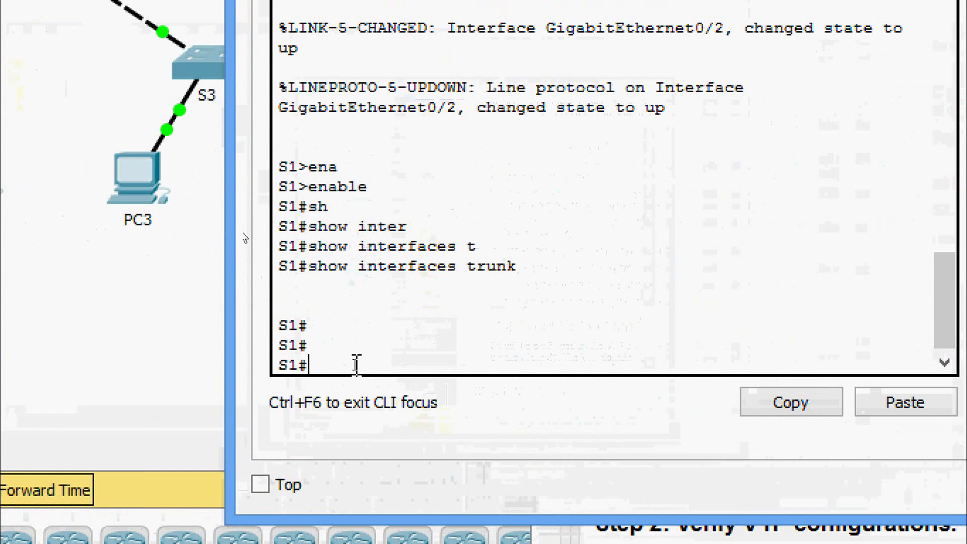
text(sh)
key(Tab)
text(inter)
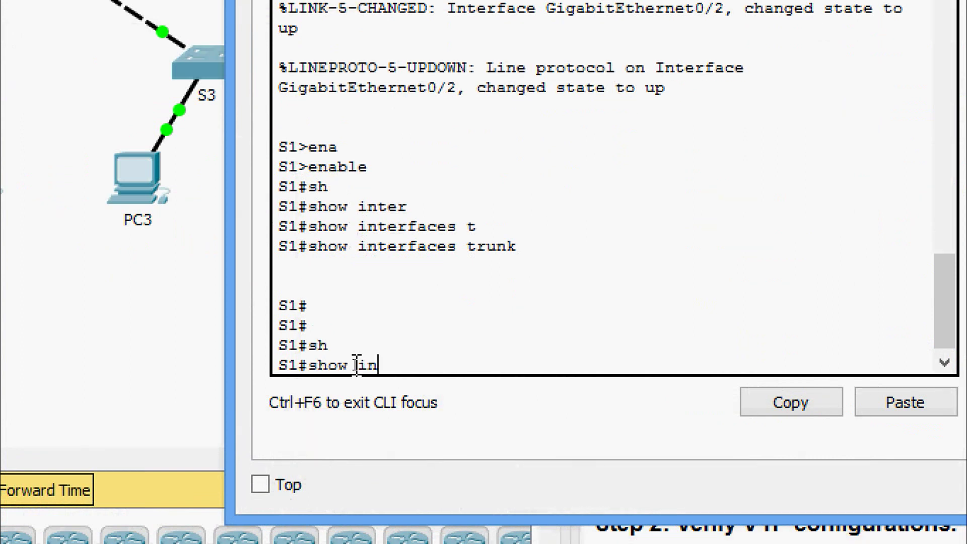
key(Tab)
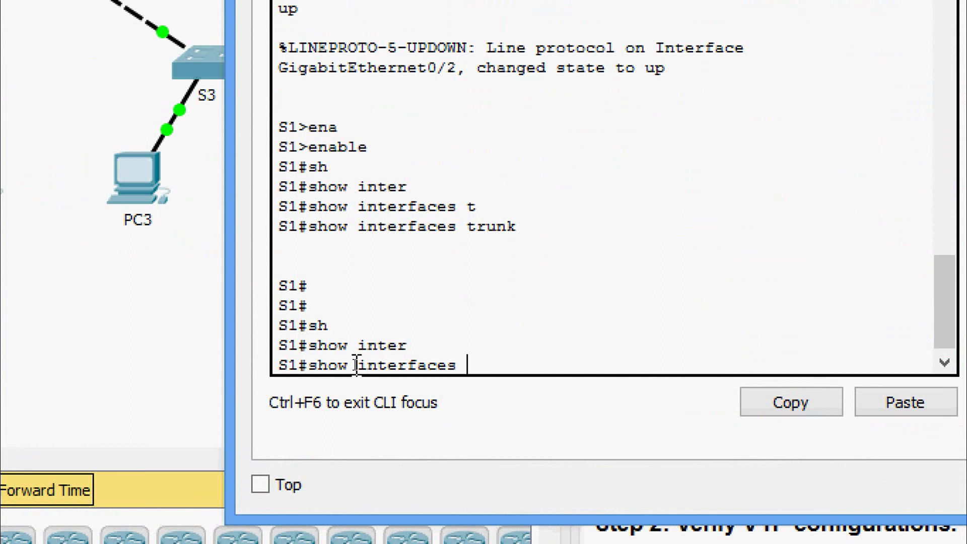
text(g)
key(Tab)
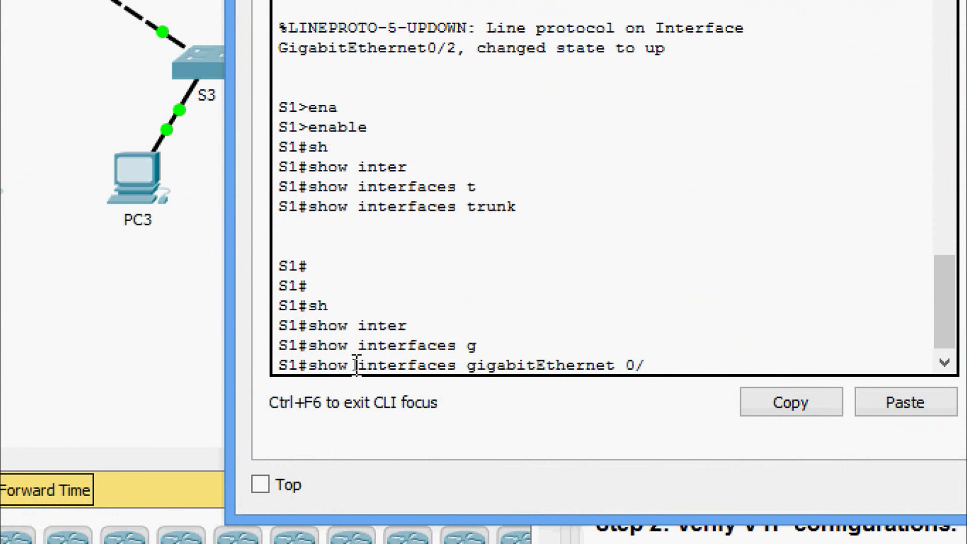
text(0/1 ?s)
key(Tab)
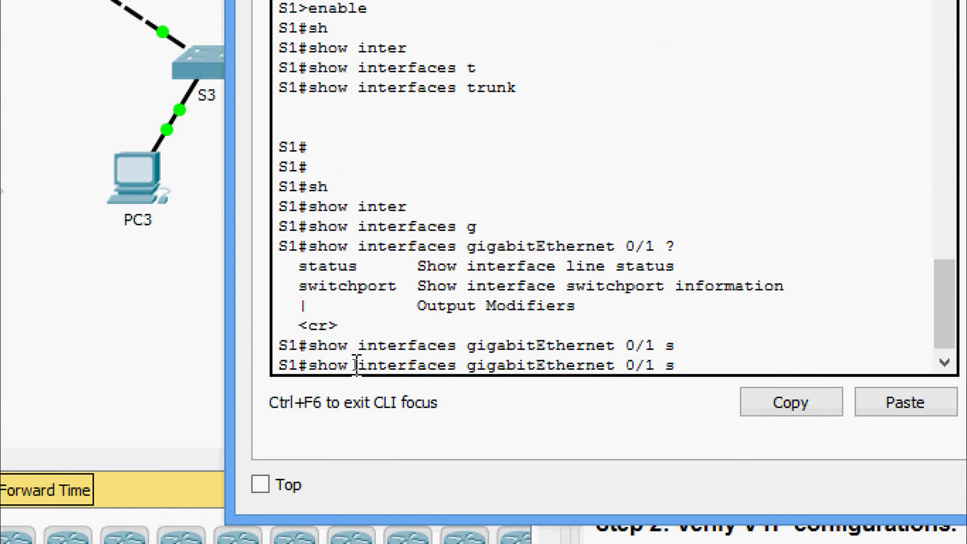
text(wi)
key(Tab)
key(Return)
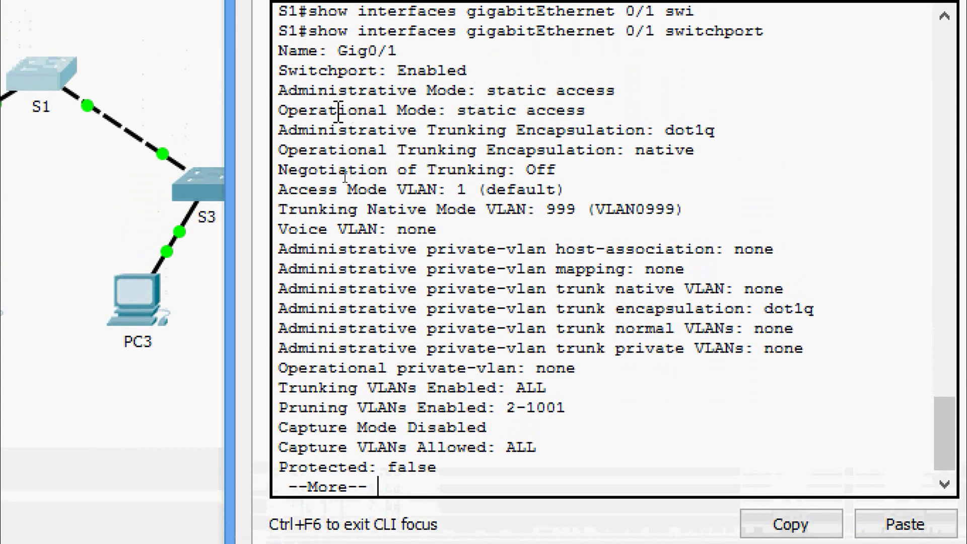
drag(278, 110, 600, 111)
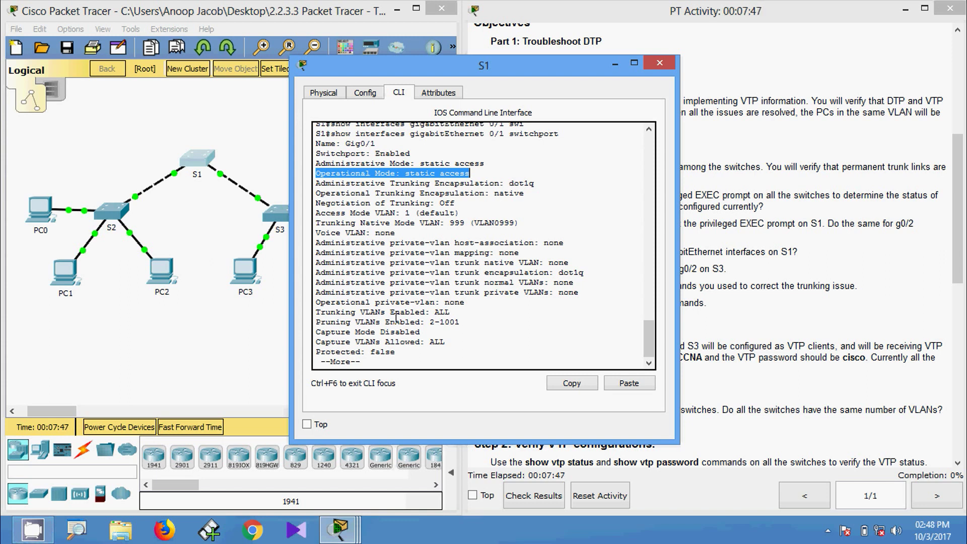
key(Return)
key(Return)
key(Return)
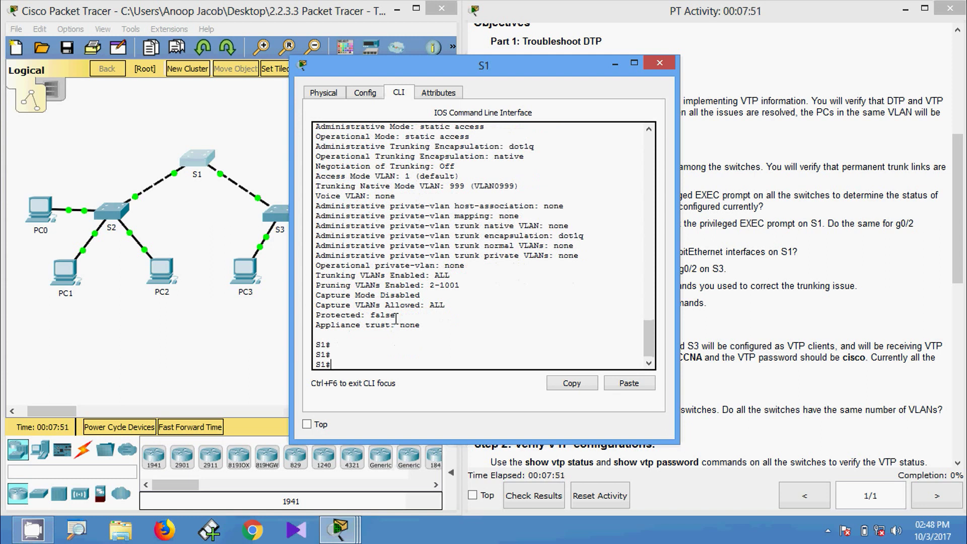
key(Up)
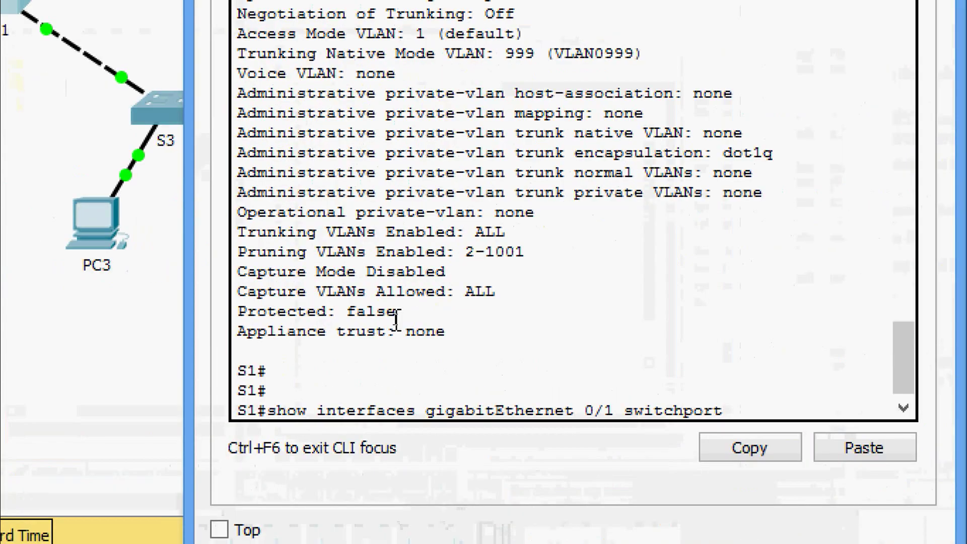
key(Left)
key(Left)
key(Left)
key(Left)
key(Left)
key(Left)
key(Left)
key(Left)
key(Left)
key(Left)
key(Left)
key(BackSpace)
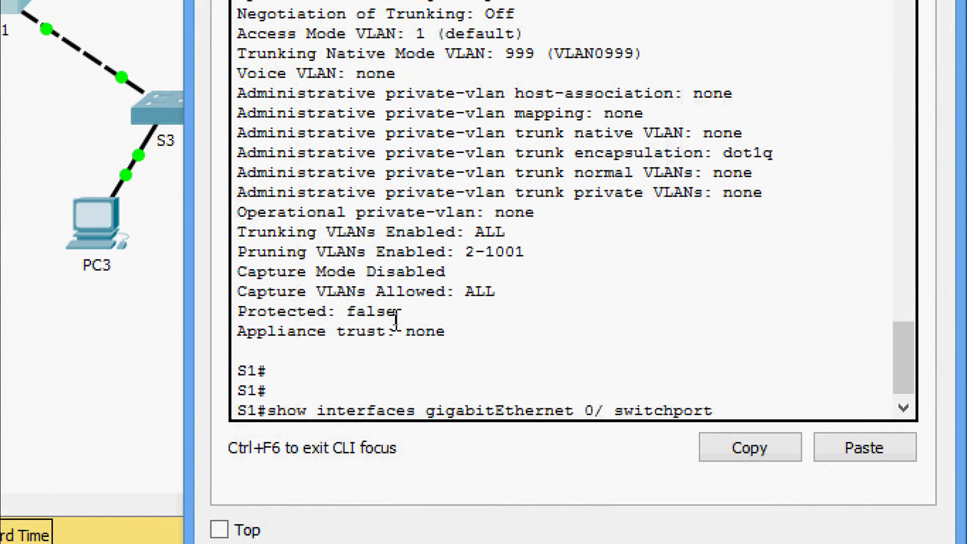
text(2)
key(Return)
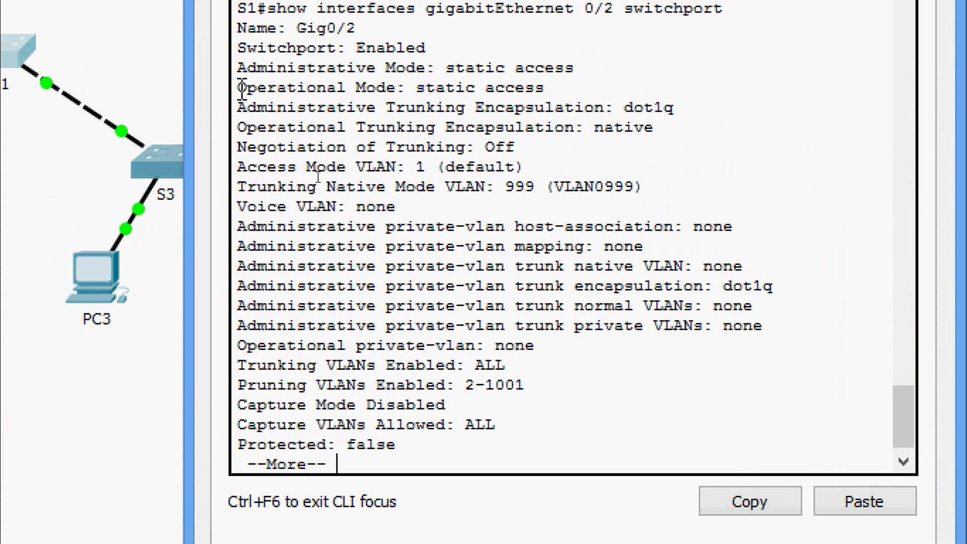
drag(242, 88, 578, 92)
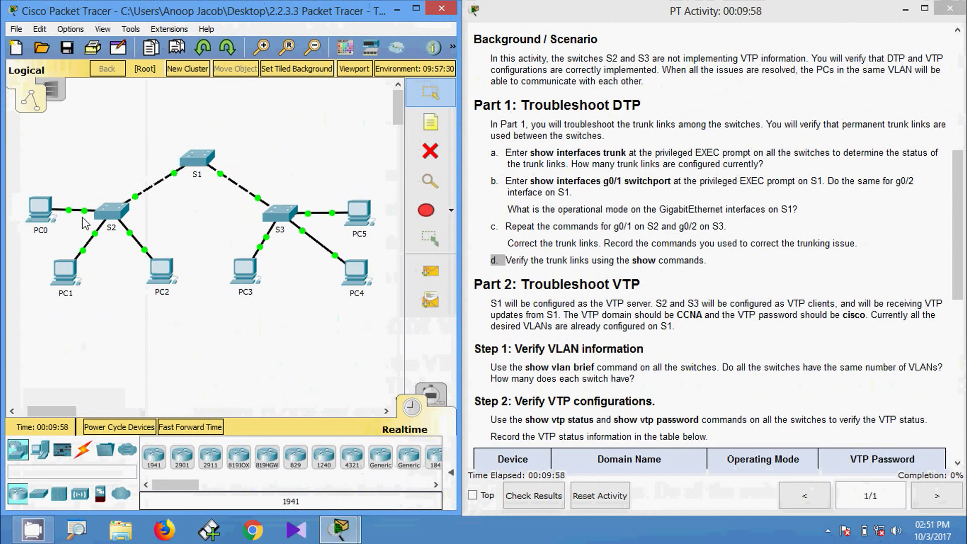
- Run show interfaces gigabitEthernet 0/1 switchport on S2, highlight Operational Mode: static access, then close S2
click(111, 212)
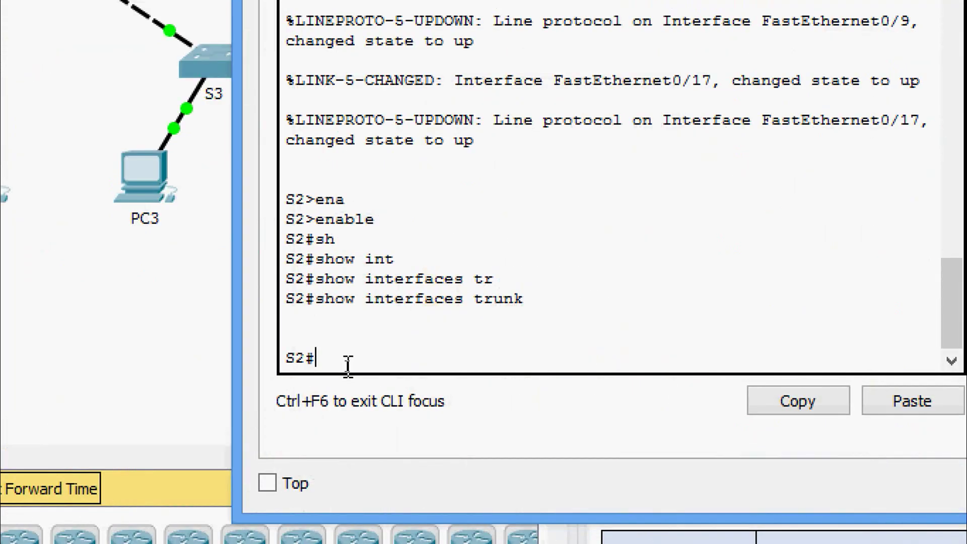
text(sh)
key(Tab)
text(inter)
key(Tab)
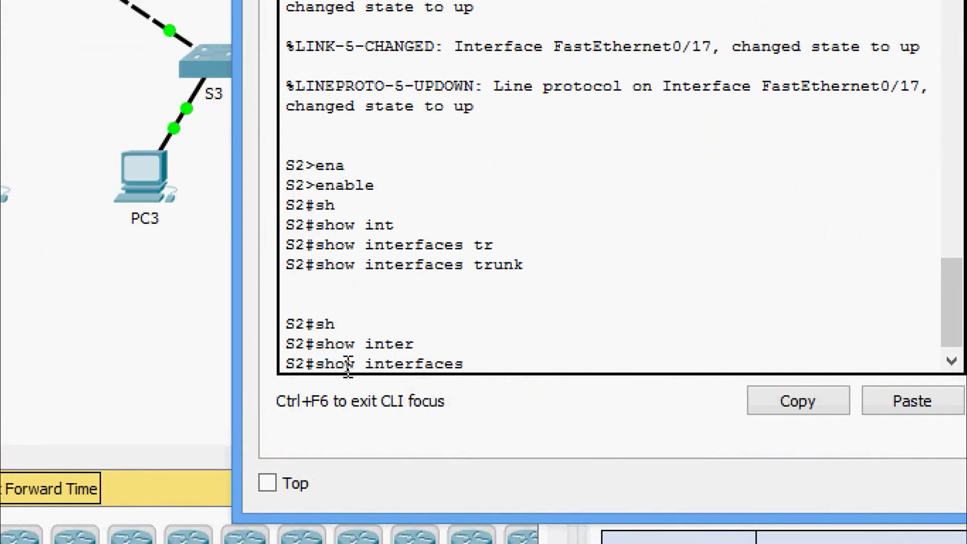
text(gi)
key(Tab)
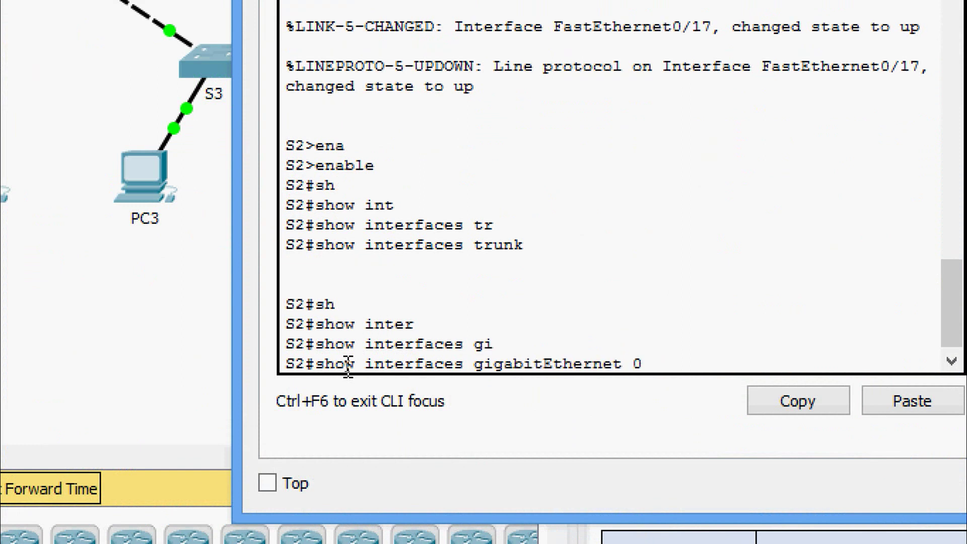
text(0/1 swi)
key(Tab)
key(Return)
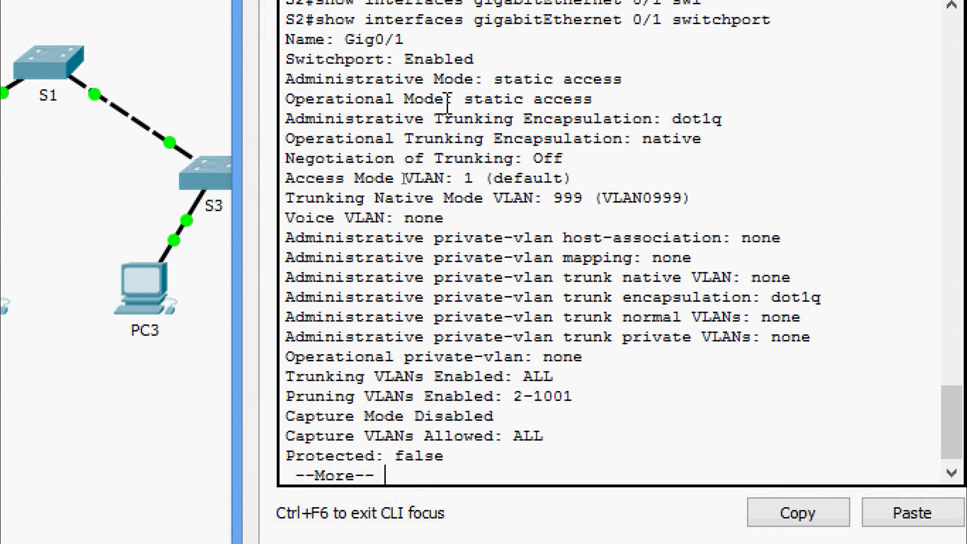
drag(285, 99, 608, 96)
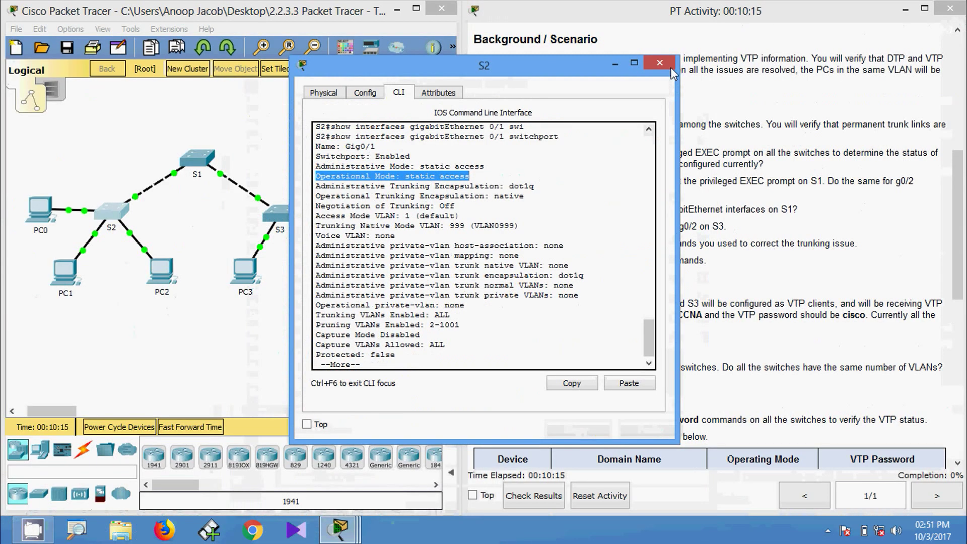
click(666, 46)
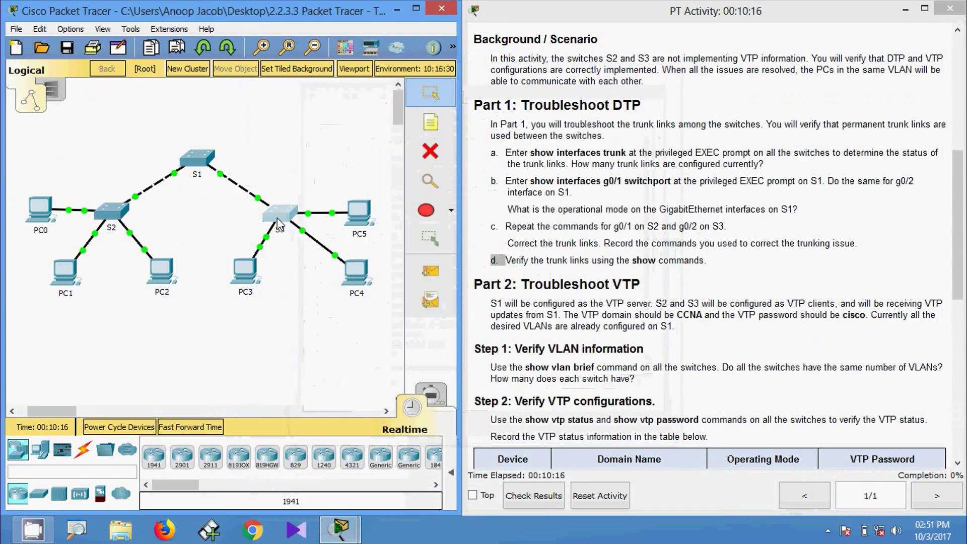
- Run show interfaces gigabitEthernet 0/2 switchport on S3 to view its static access mode
click(278, 223)
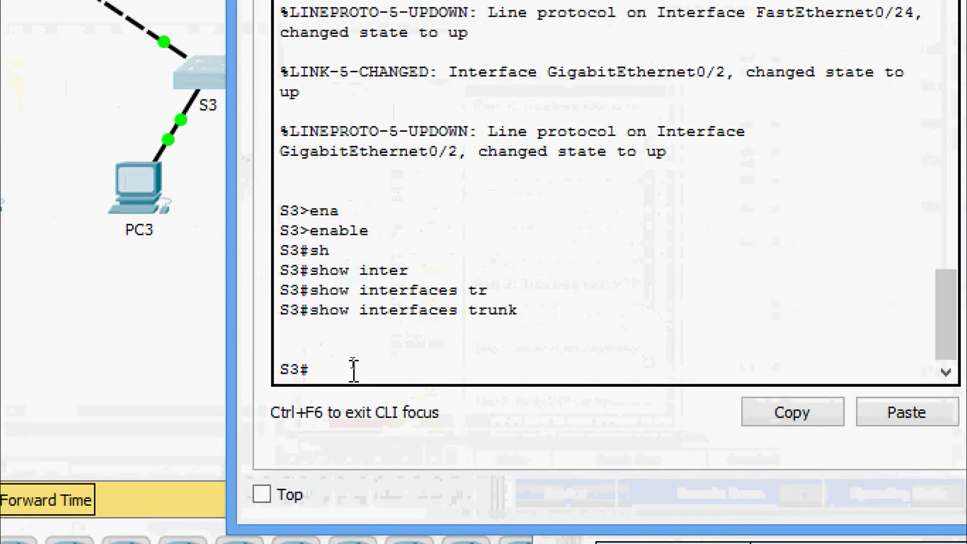
text(sh)
key(Tab)
text(inter)
key(Tab)
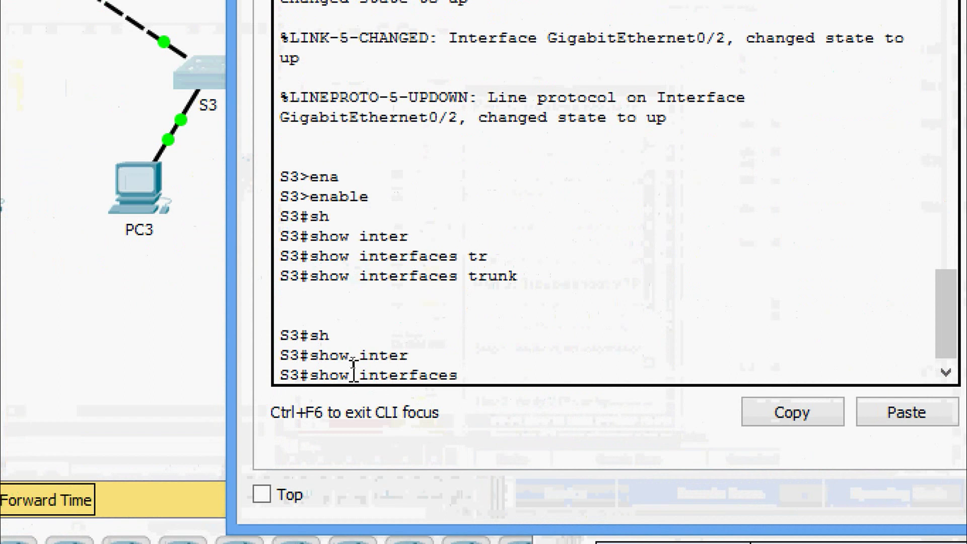
text(gi)
key(Tab)
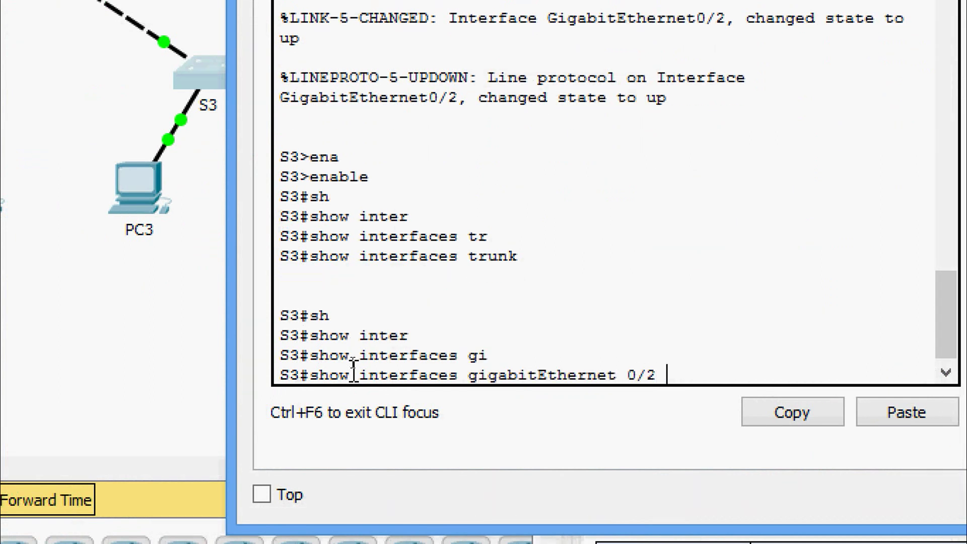
text(0/2 sw)
key(Tab)
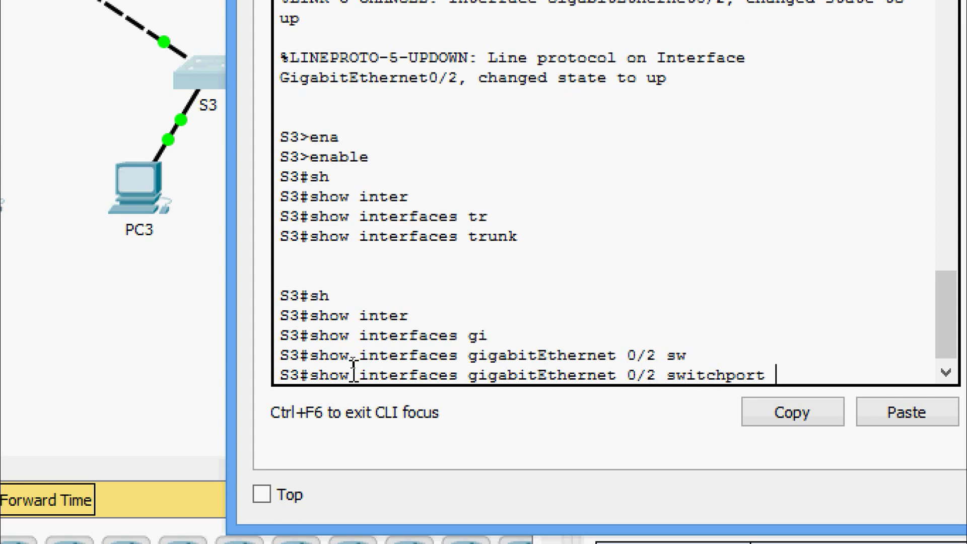
key(Return)
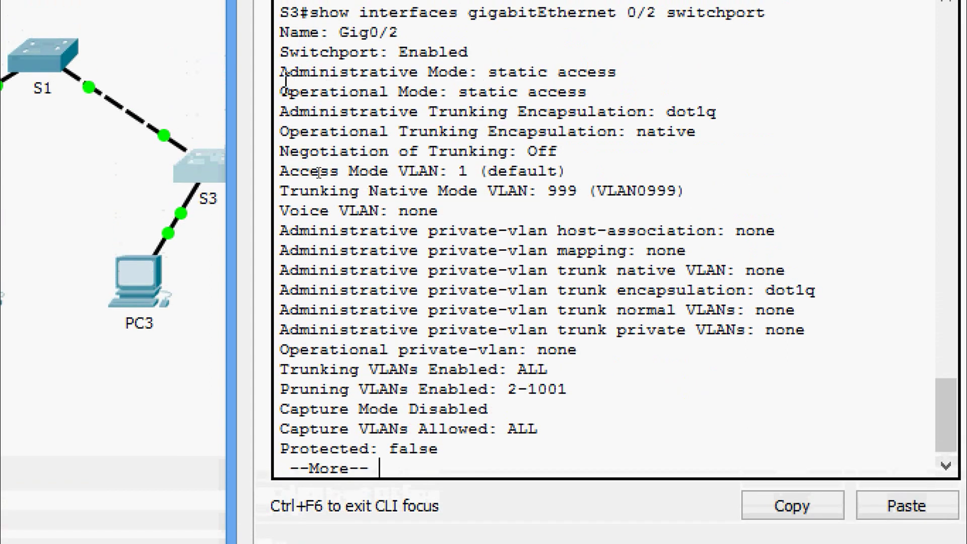
- Highlight S3's Operational Mode line, check the S1 link port labels, and open S1's CLI
drag(280, 91, 596, 95)
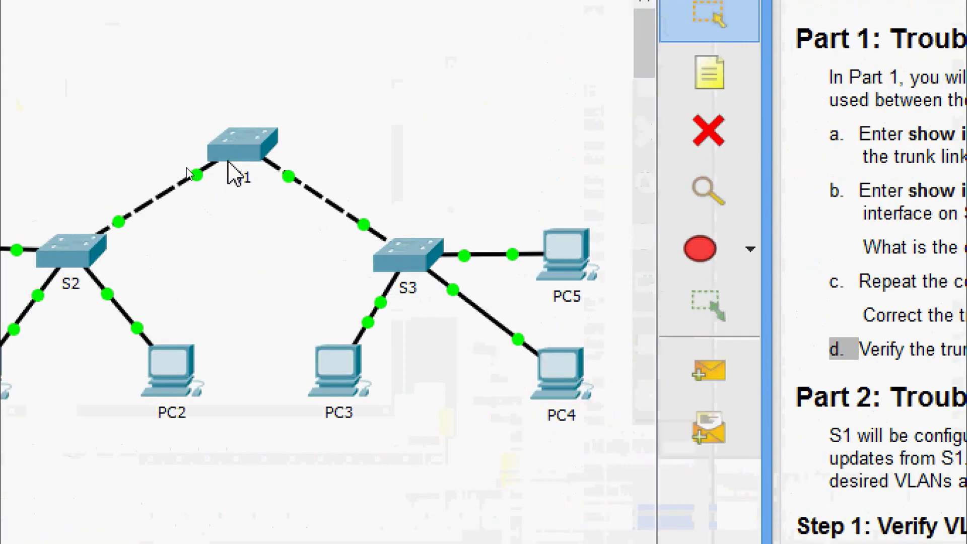
mouse_move(194, 181)
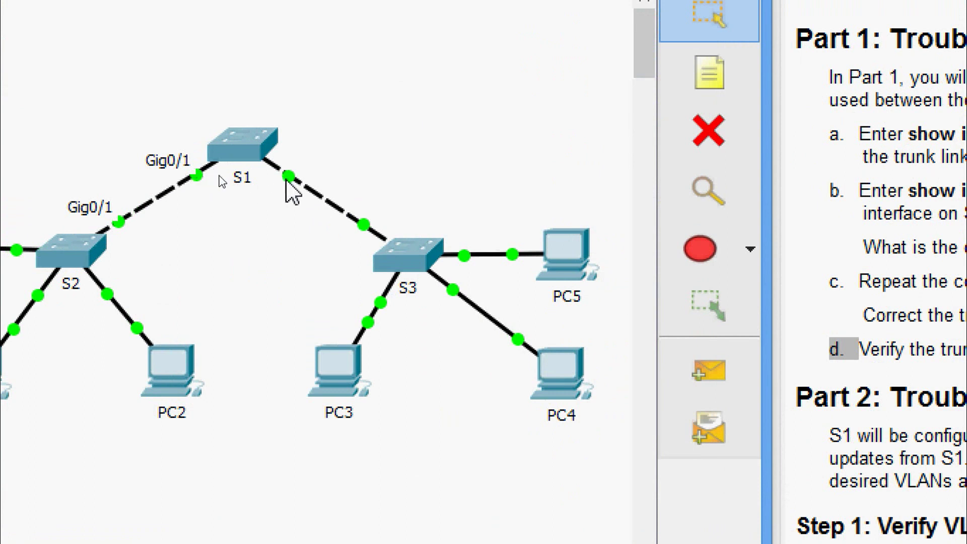
mouse_move(103, 250)
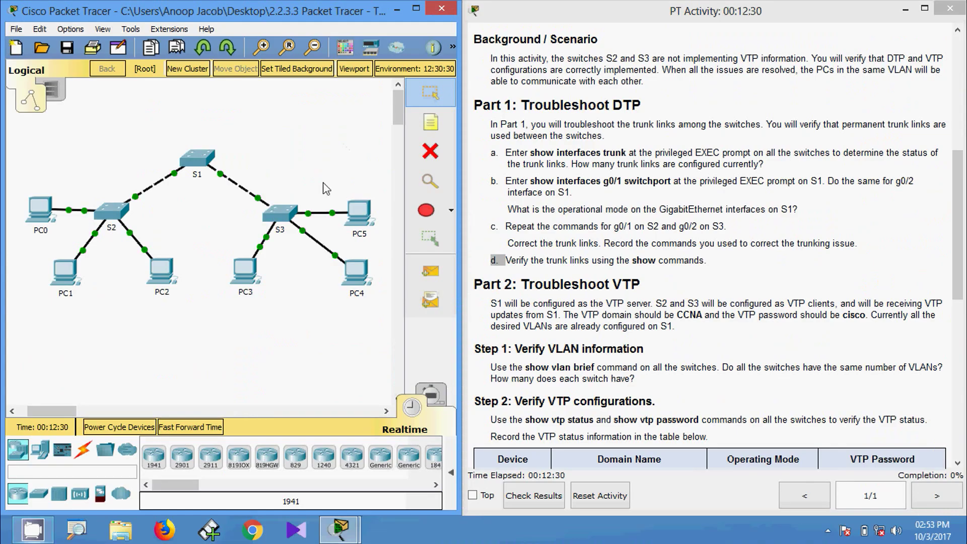
click(204, 165)
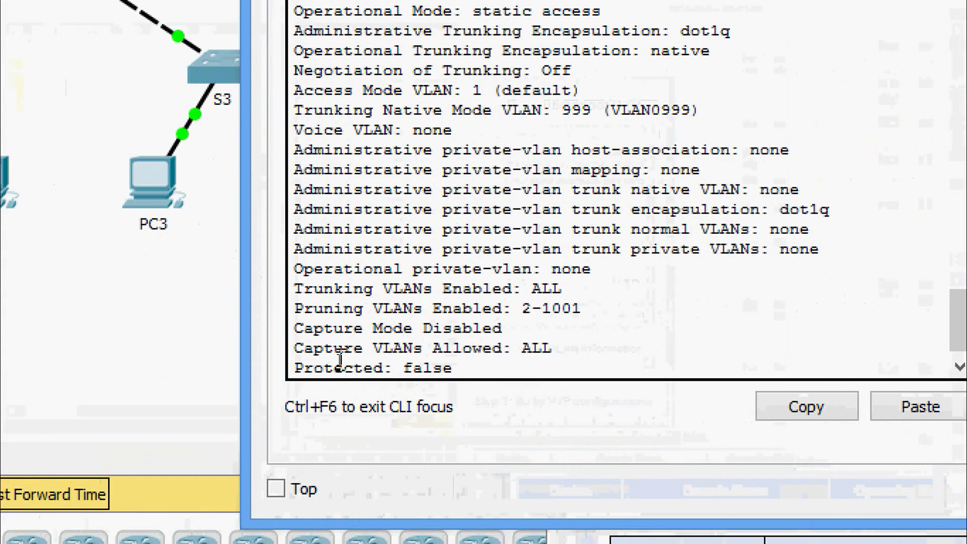
- Enter configure terminal on S1 and select interface range gigabitEthernet 0/1-2
key(Return)
key(Return)
text(conf)
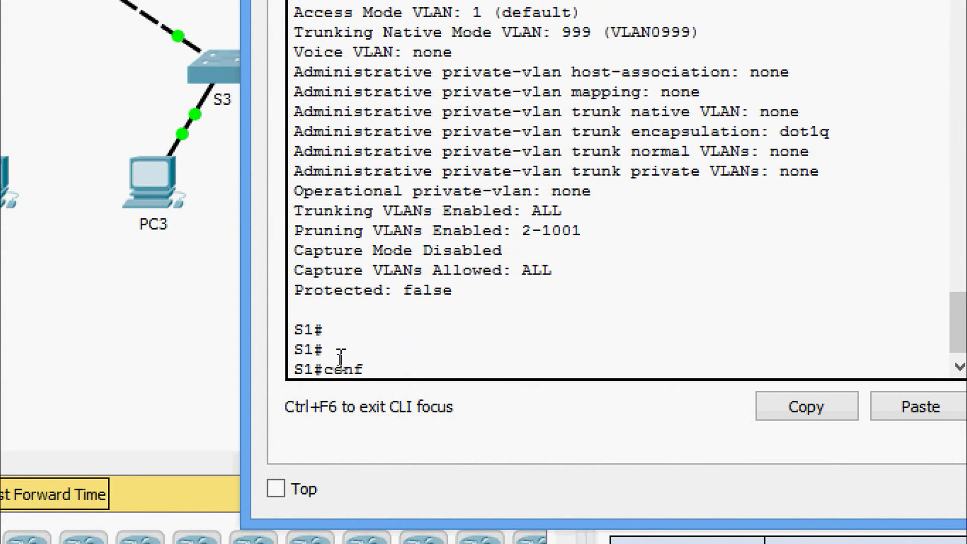
key(Tab)
text(t)
key(Tab)
key(Return)
key(Return)
text(int)
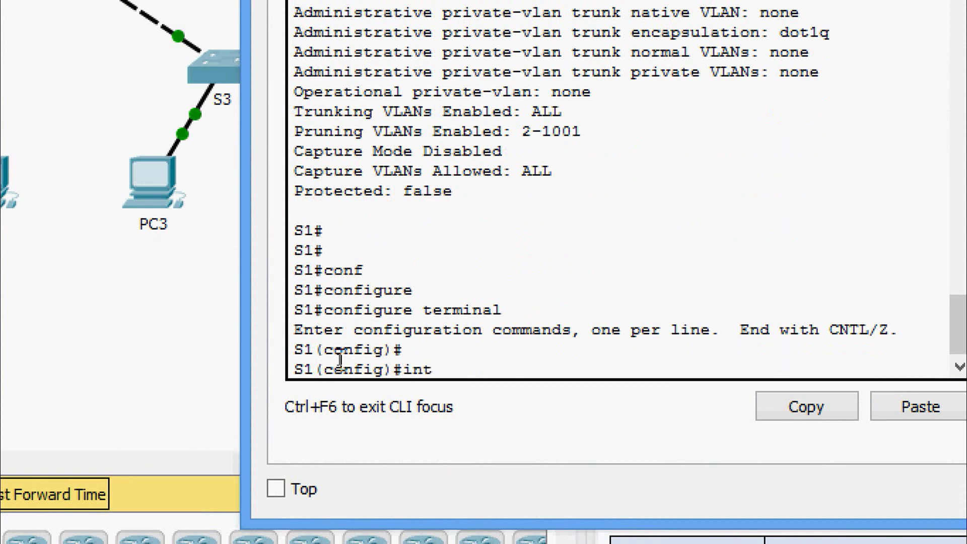
text(er)
key(Tab)
text(r)
key(Tab)
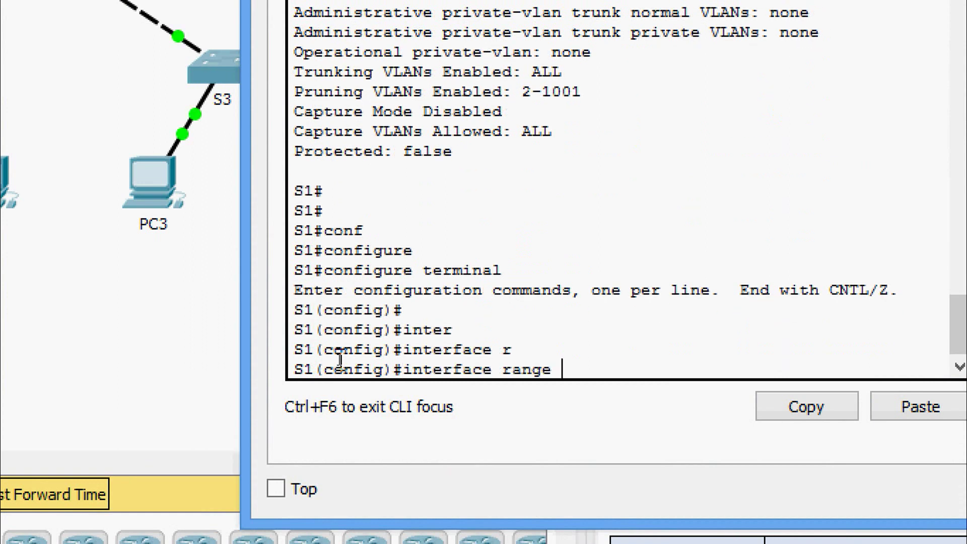
text(gi)
key(Tab)
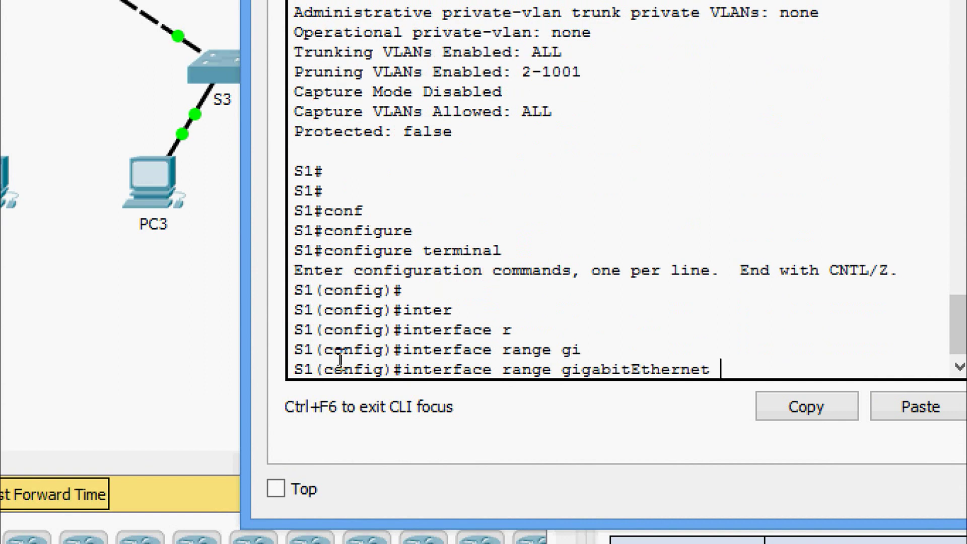
text(0/1-2)
key(Return)
- Apply switchport mode trunk to both ports and close S1's window
text(s)
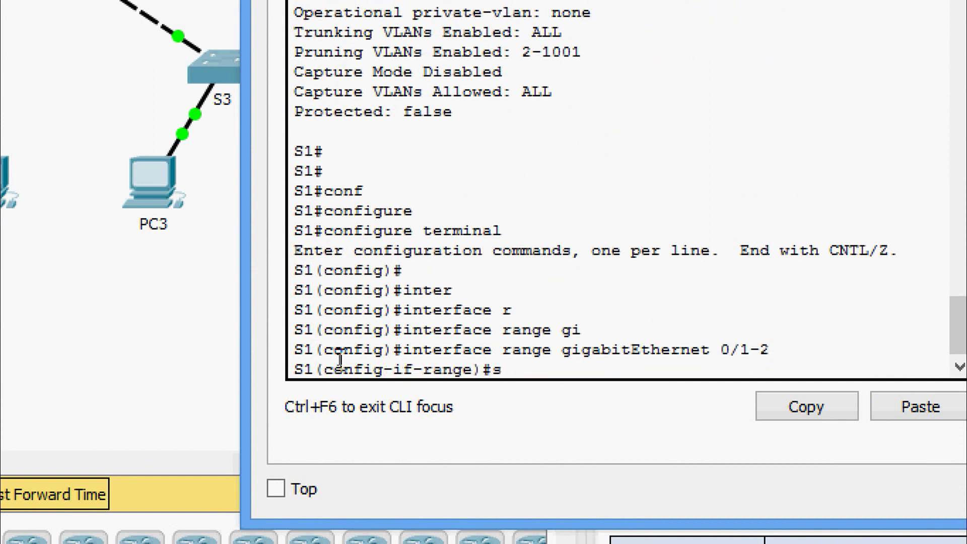
text(wi)
key(Tab)
text(mod)
key(Tab)
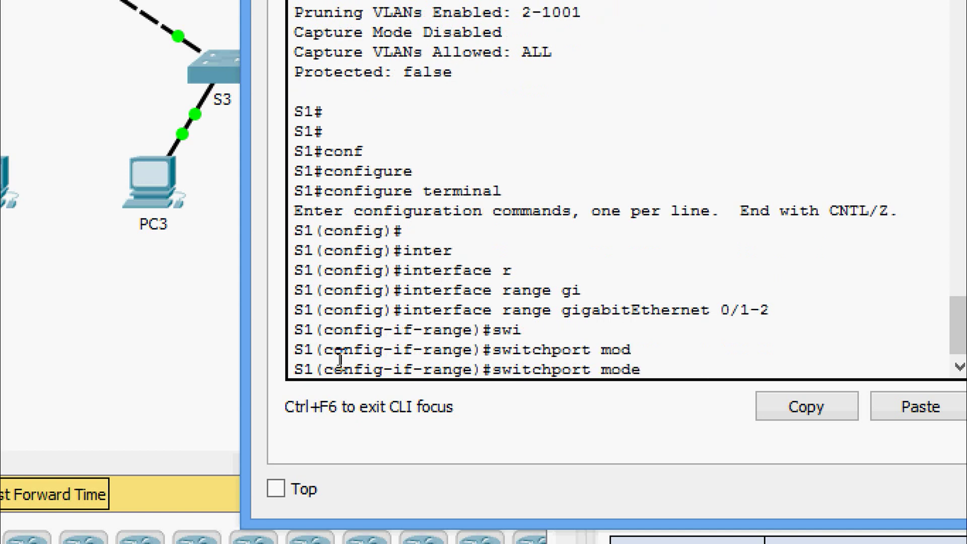
text(tr)
key(Tab)
key(Return)
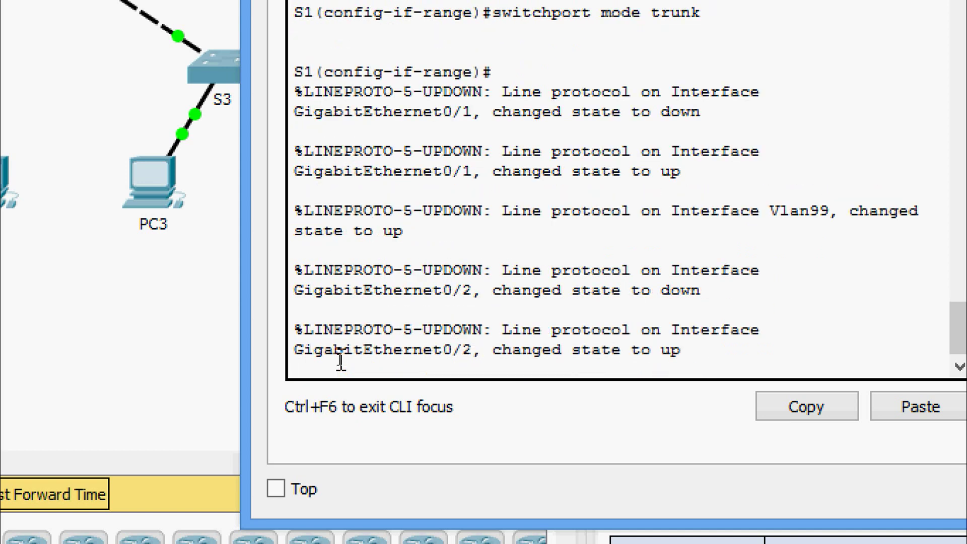
key(Return)
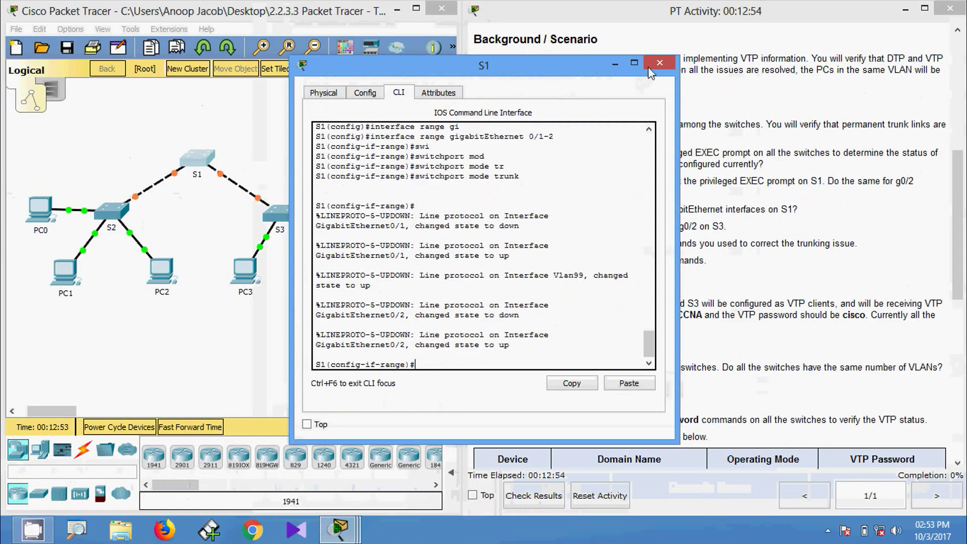
click(659, 62)
- On S2, enter configure terminal and select interface gigabitEthernet 0/1
click(111, 212)
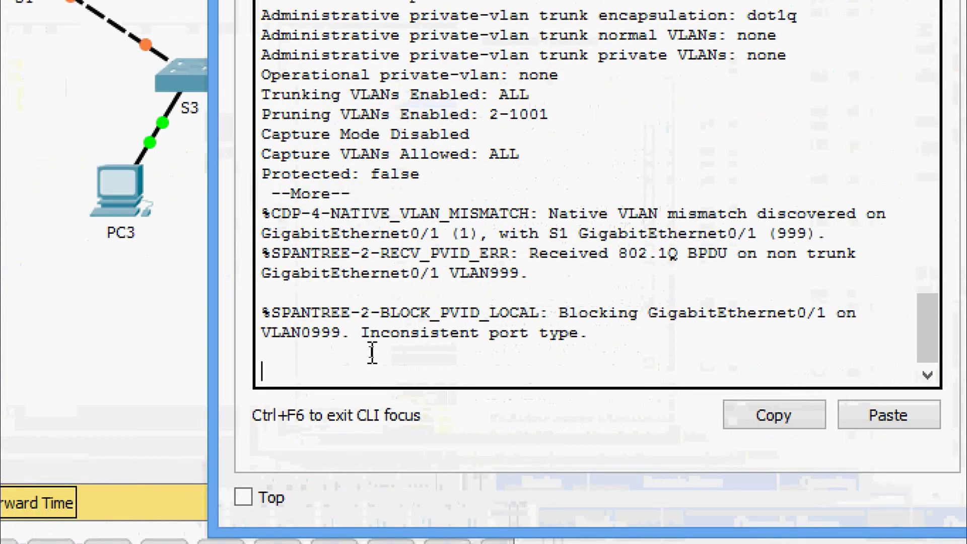
key(Return)
key(Return)
text(conf)
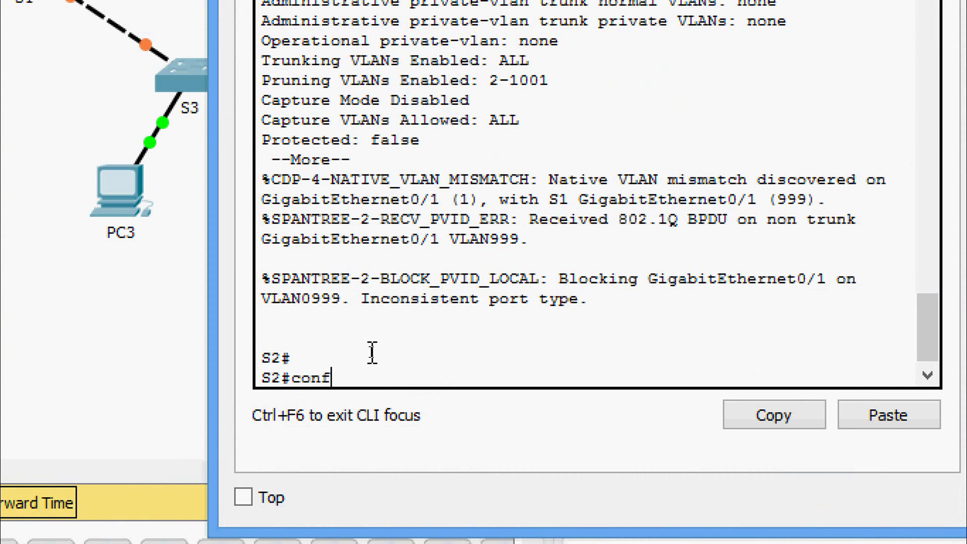
key(Tab)
text(t)
key(Tab)
key(Return)
text(inte)
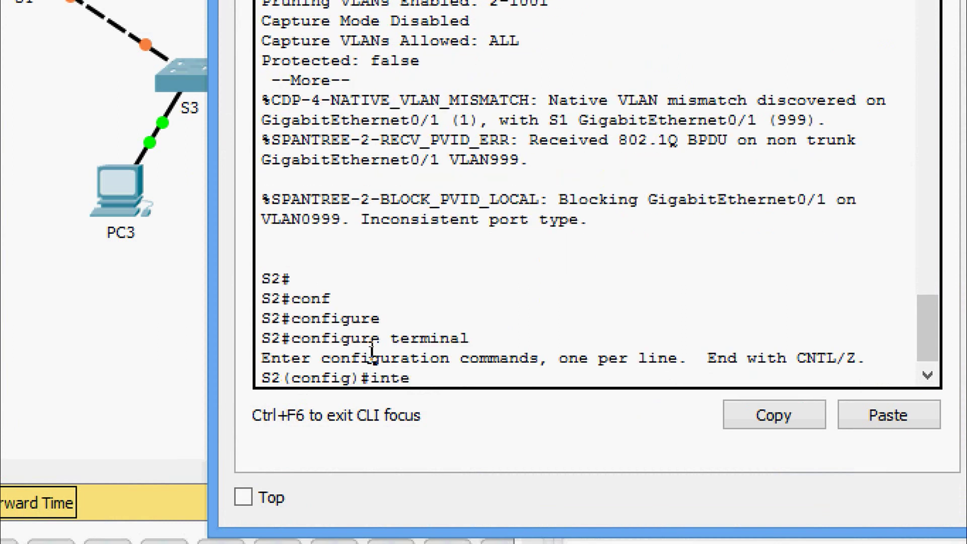
text(r)
key(Tab)
text(g)
key(Tab)
text(0/1)
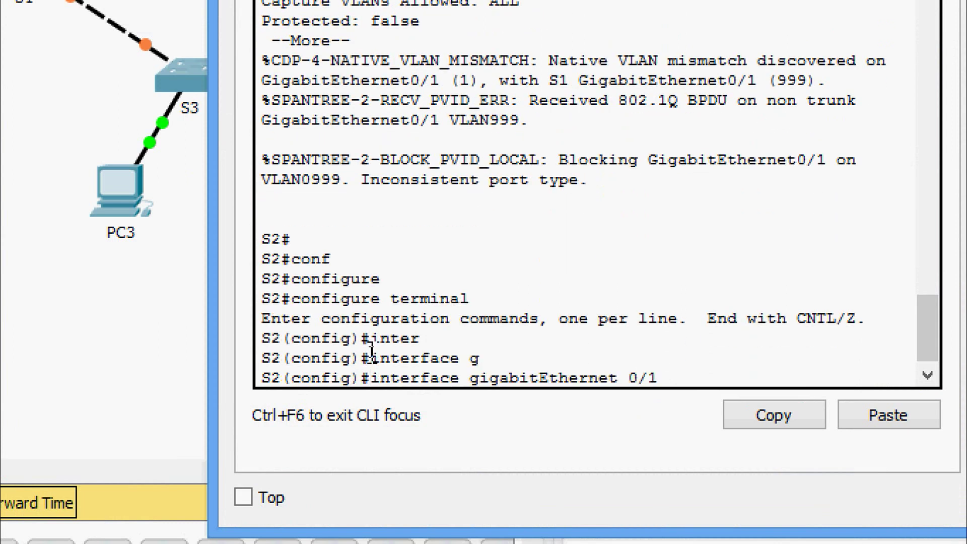
key(Return)
- Apply switchport mode trunk to S2's Gig0/1
text(swi)
key(Tab)
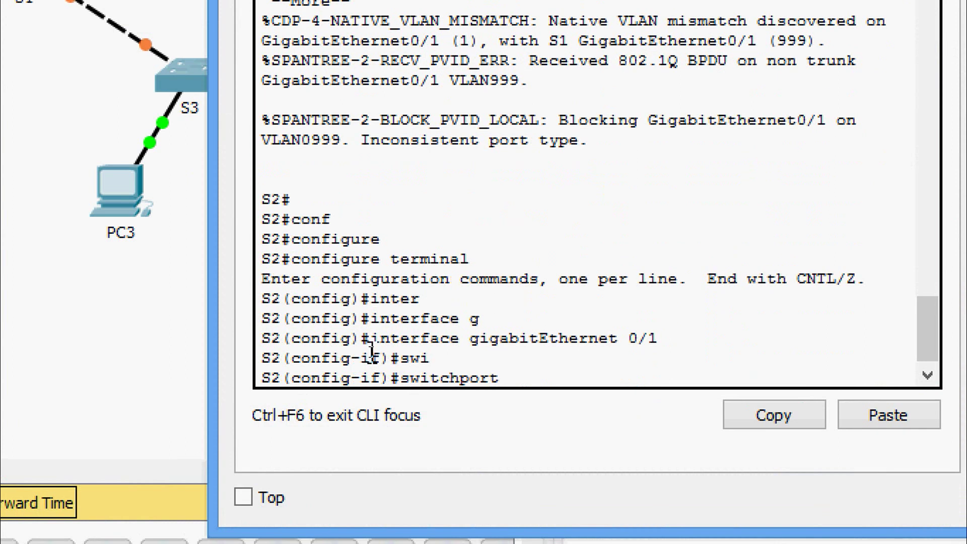
text(mod)
key(Tab)
text(tr)
key(Tab)
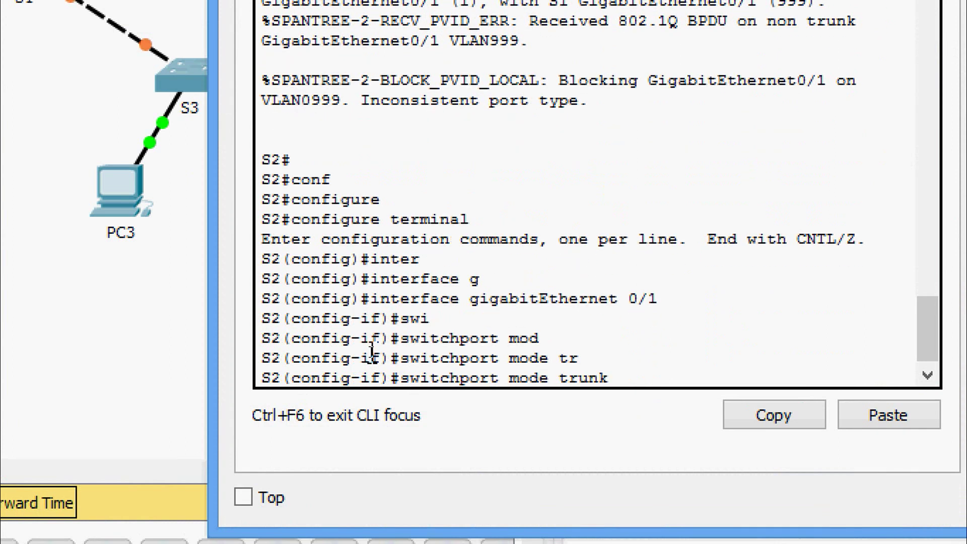
key(Return)
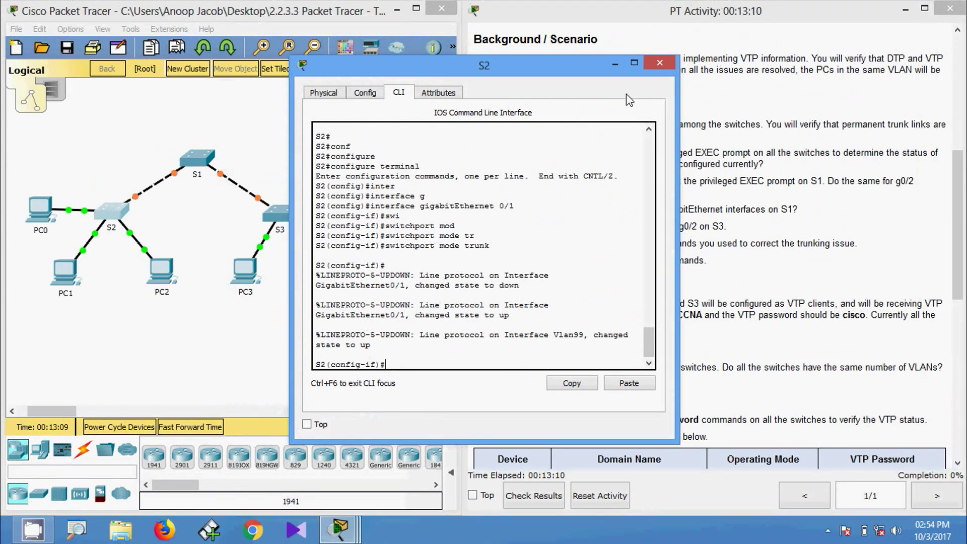
- Close S2, then enter configure terminal in S3's CLI
click(659, 63)
click(284, 218)
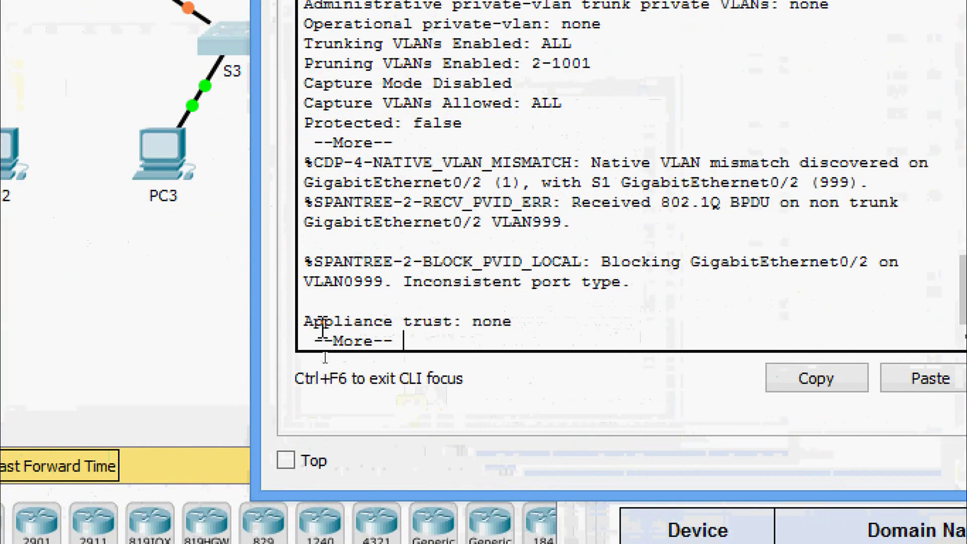
key(Return)
key(q)
key(Return)
text(c)
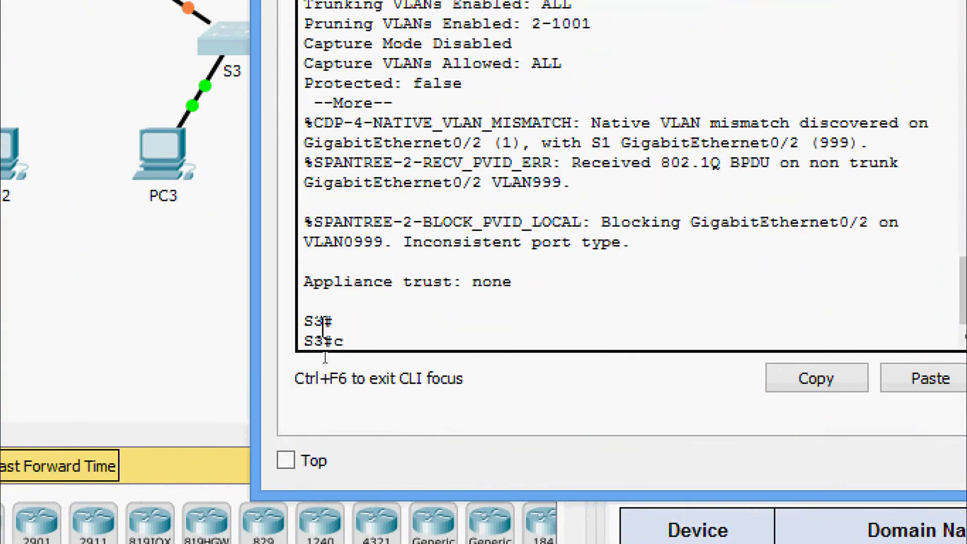
text(onf)
key(Tab)
text(t)
key(Tab)
key(Return)
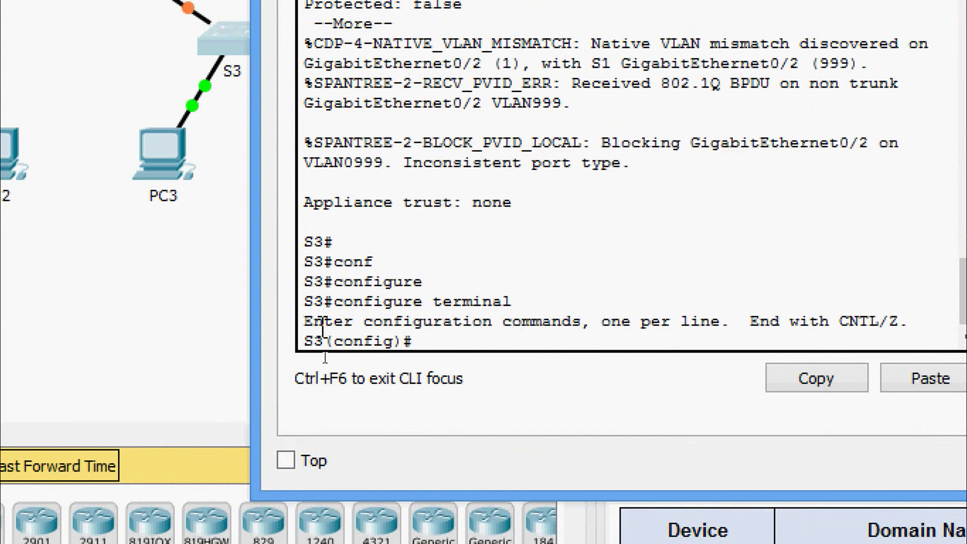
- Select interface gigabitEthernet 0/2 on S3, correcting the mistyped port number
text(inter)
key(Tab)
text(g)
key(Tab)
text(i0)
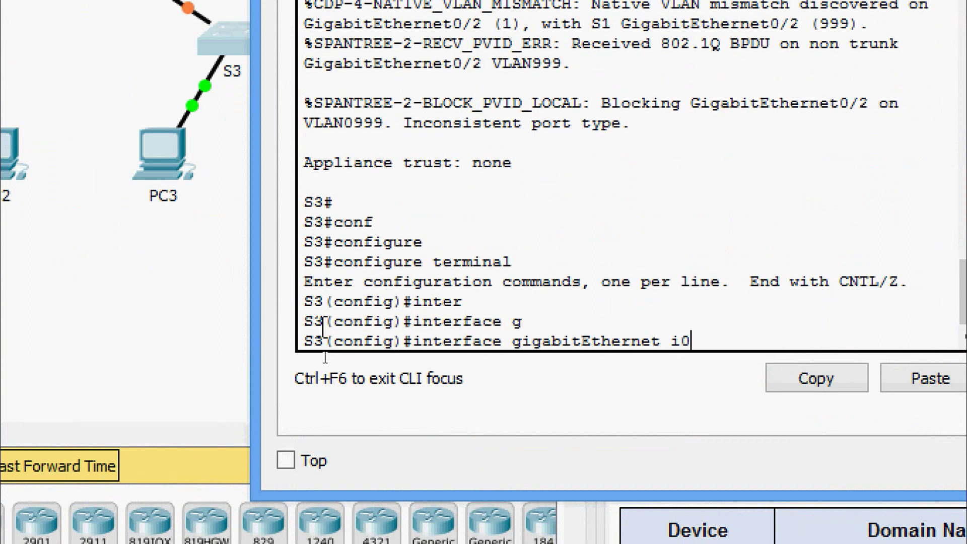
text(/2)
key(Return)
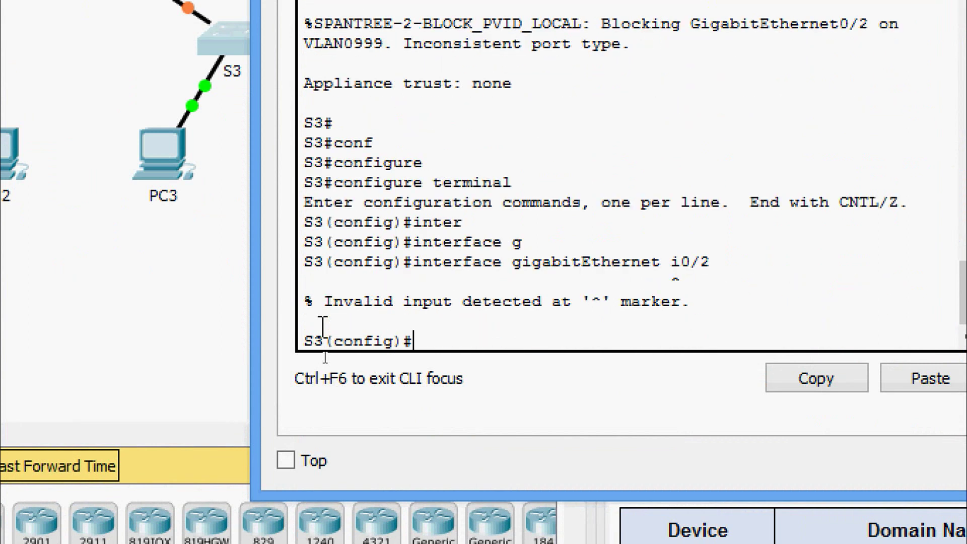
key(Up)
key(Left)
key(Left)
key(Left)
key(BackSpace)
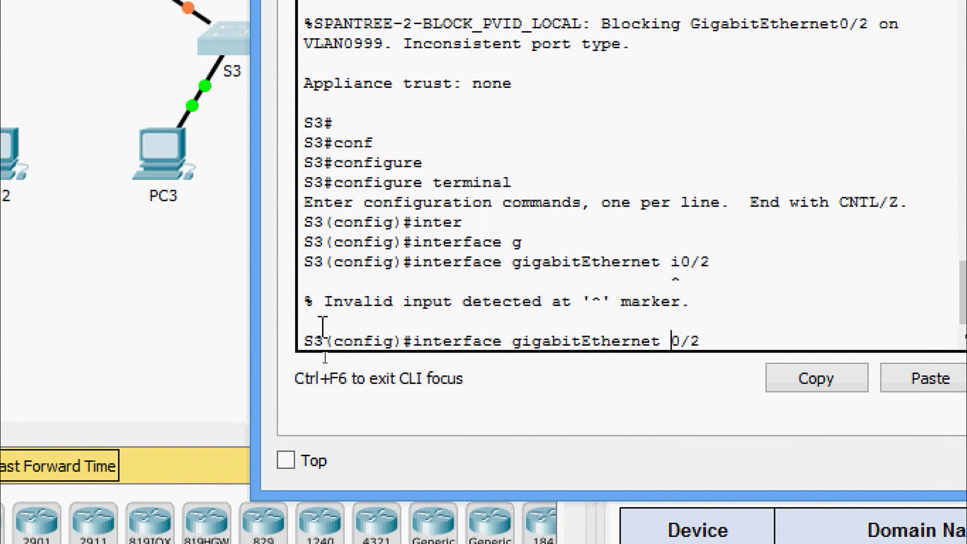
key(Return)
- Apply switchport mode trunk to S3's Gig0/2
text(s)
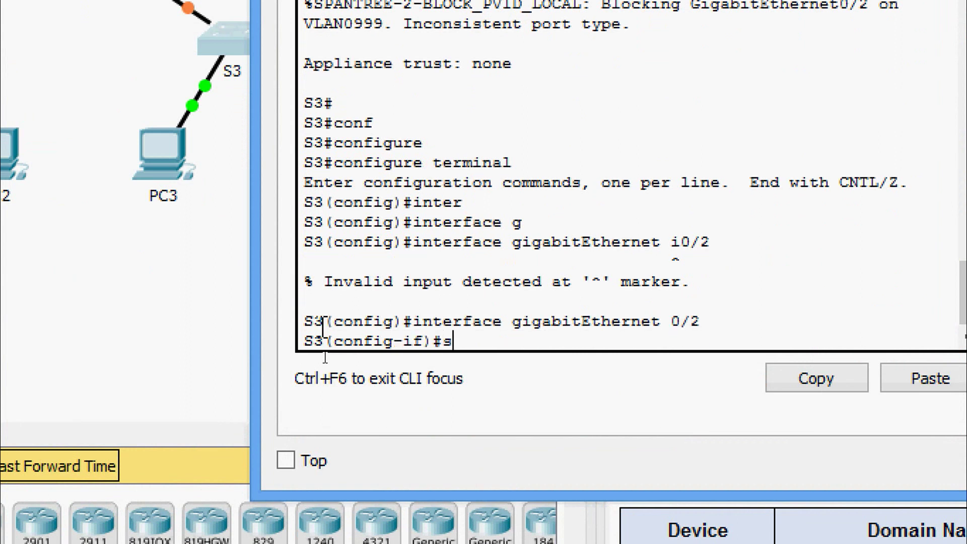
text(wi)
key(Tab)
text(mod)
key(Tab)
text(tt)
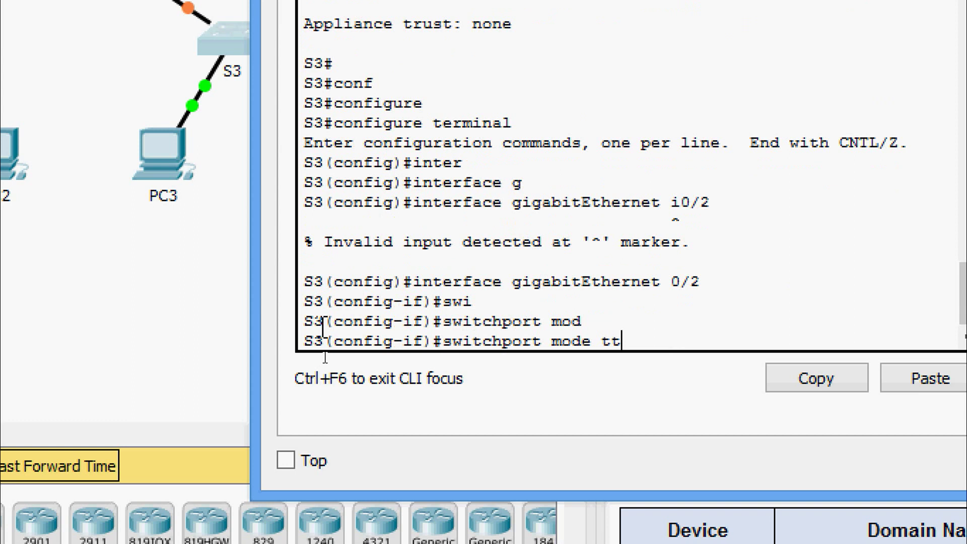
key(BackSpace)
key(Tab)
key(Return)
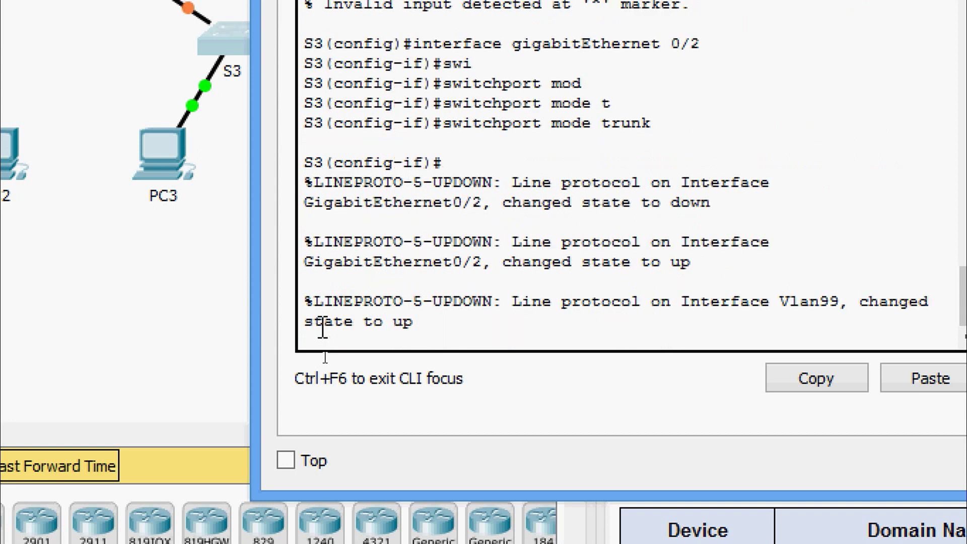
key(Return)
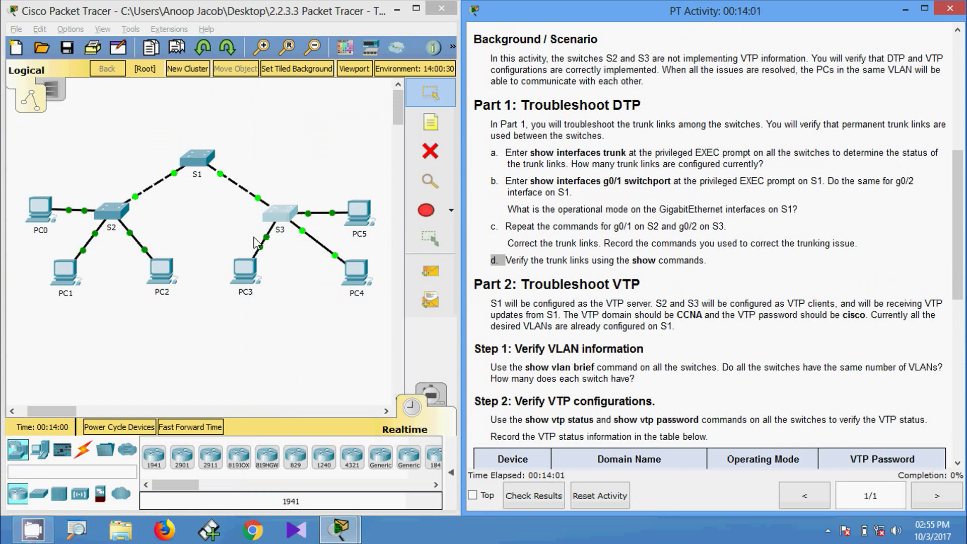
- On S2, run show interfaces trunk to confirm Gig0/1 trunks with 802.1q and native VLAN 999
click(113, 217)
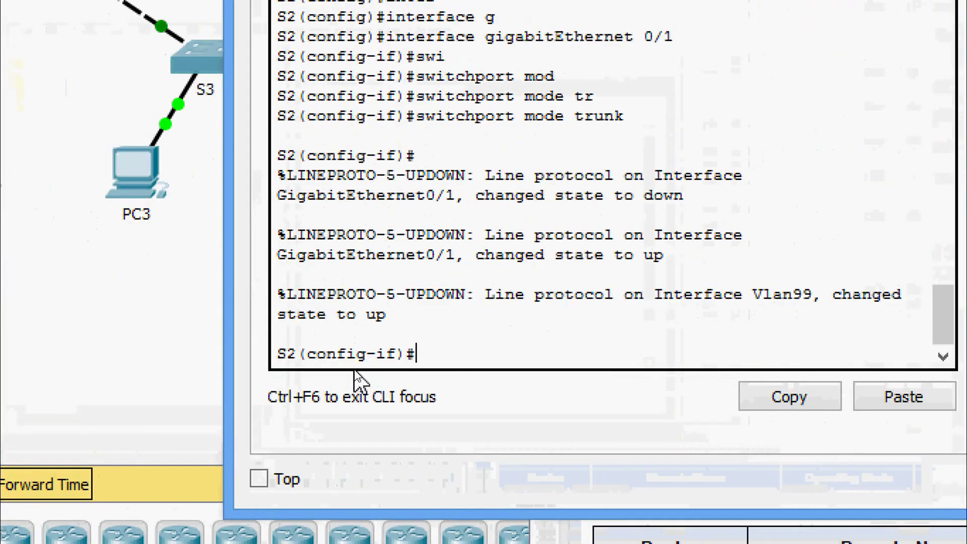
key(ctrl+z)
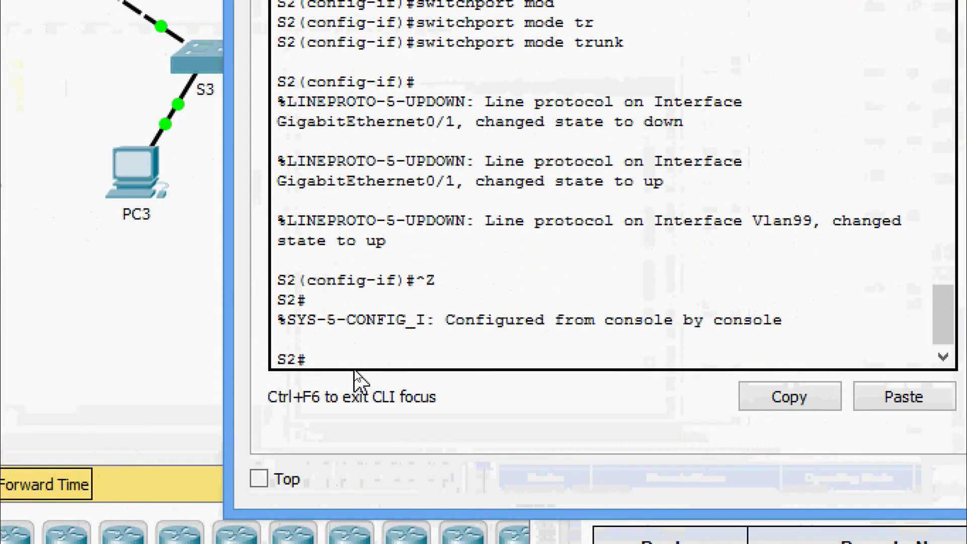
text(sh)
key(Tab)
text(inter)
key(Tab)
text(t)
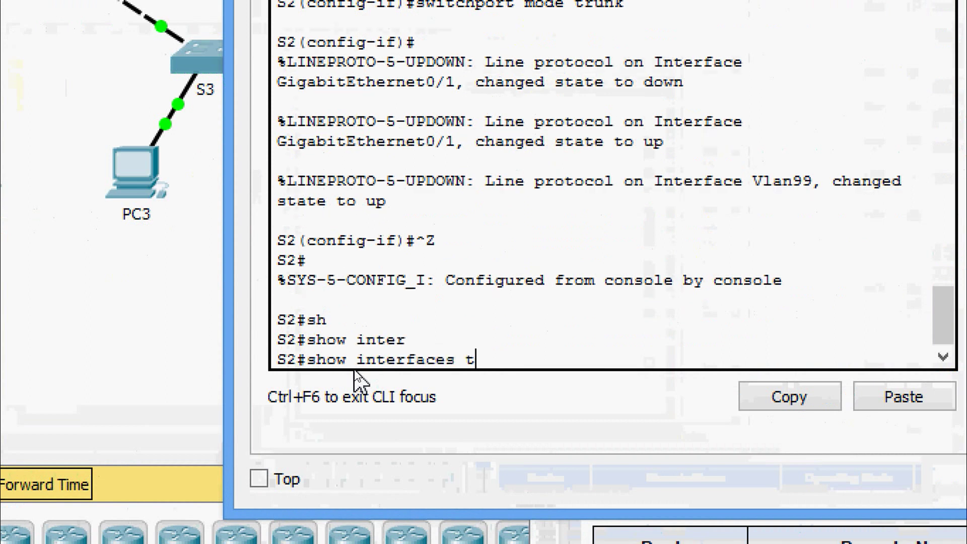
key(Tab)
key(Return)
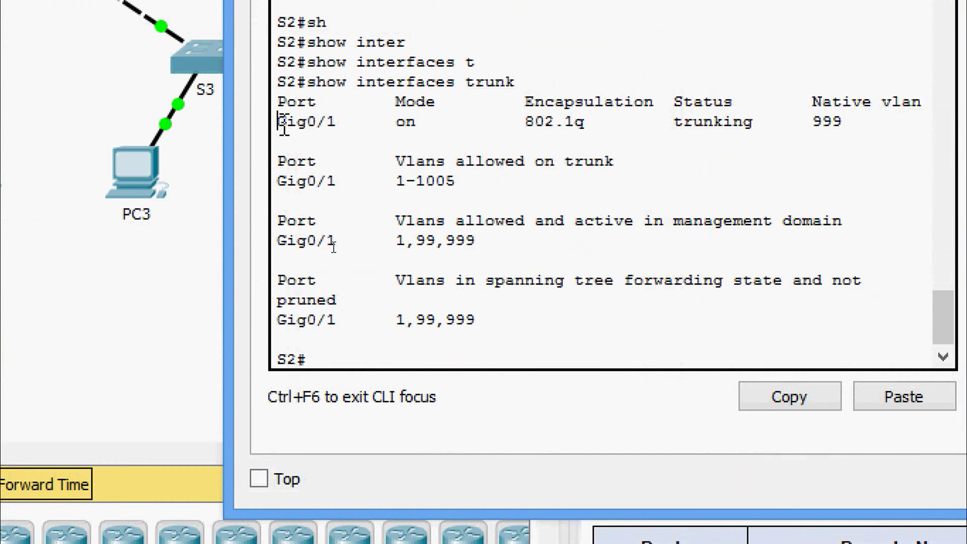
drag(277, 122, 930, 124)
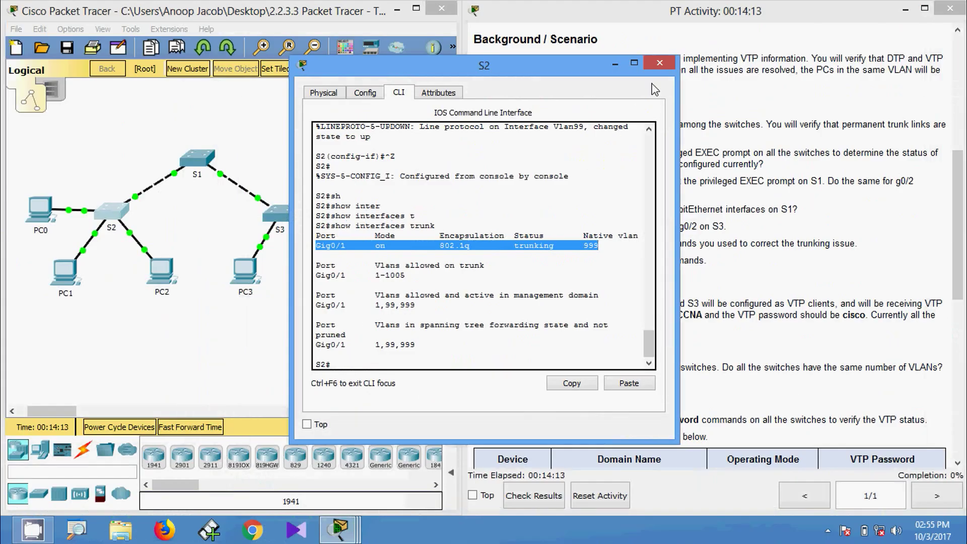
click(659, 62)
- On S1, leave configuration mode and run show interfaces trunk
click(196, 159)
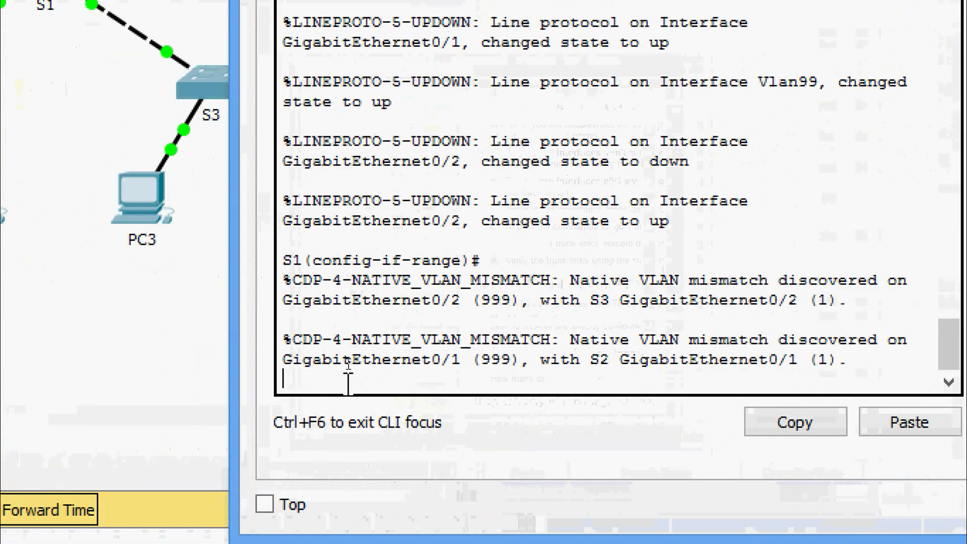
key(Return)
key(ctrl+z)
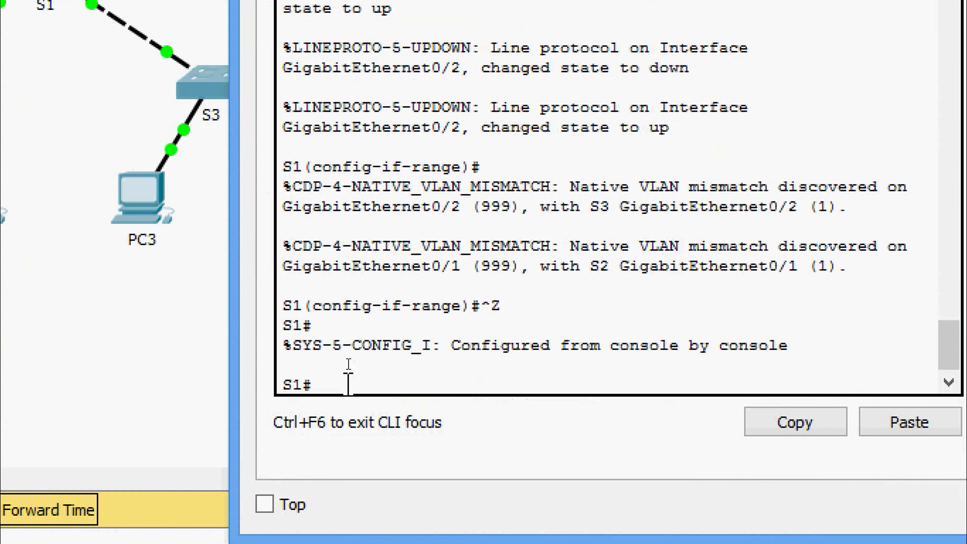
text(sh)
key(Tab)
text(inter)
key(Tab)
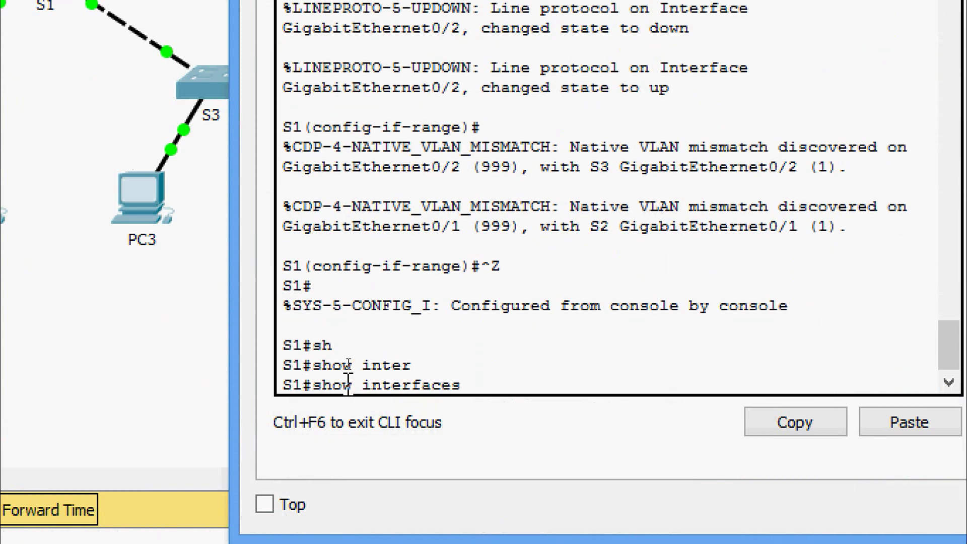
text(tr)
key(Tab)
key(Return)
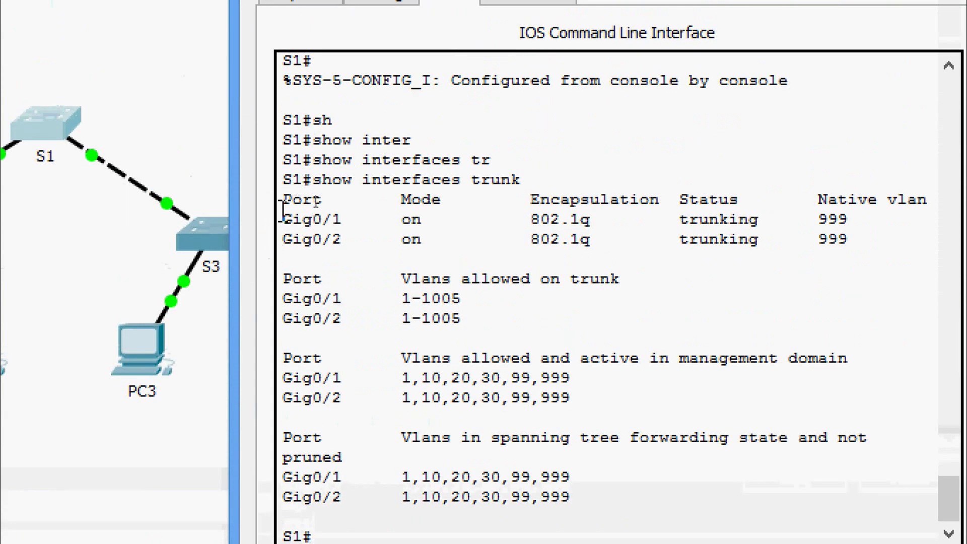
- Confirm Gig0/1 and Gig0/2 trunk with 802.1q and native VLAN 999, then close S1's window
drag(283, 214, 843, 244)
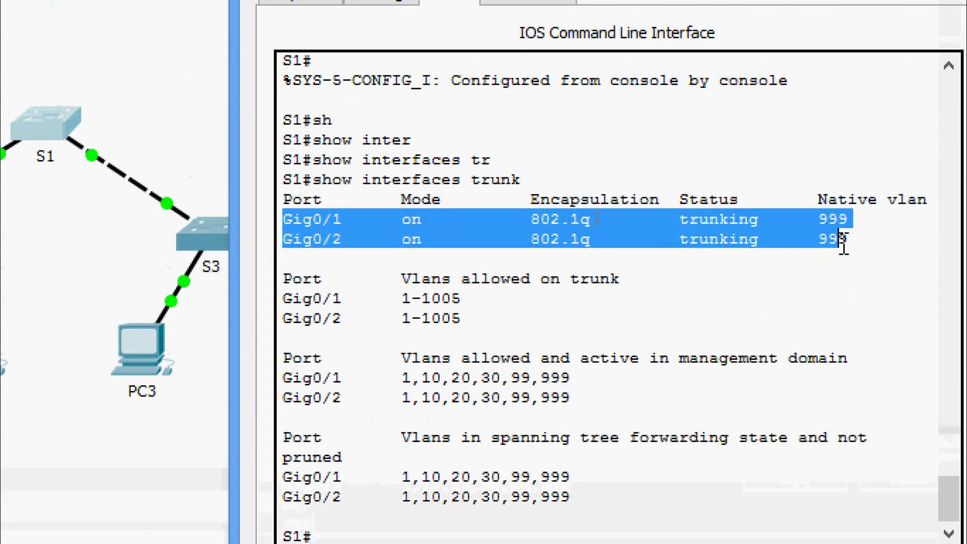
click(843, 244)
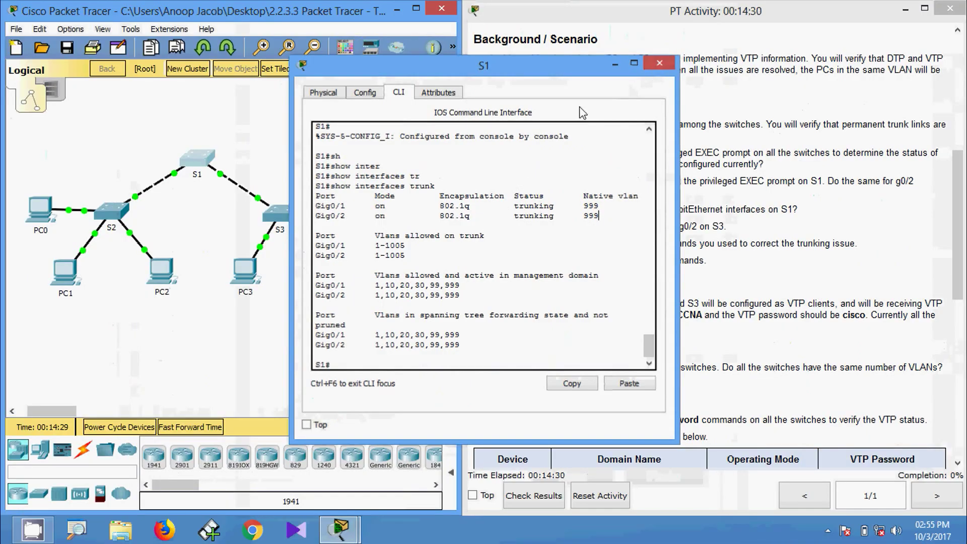
click(659, 63)
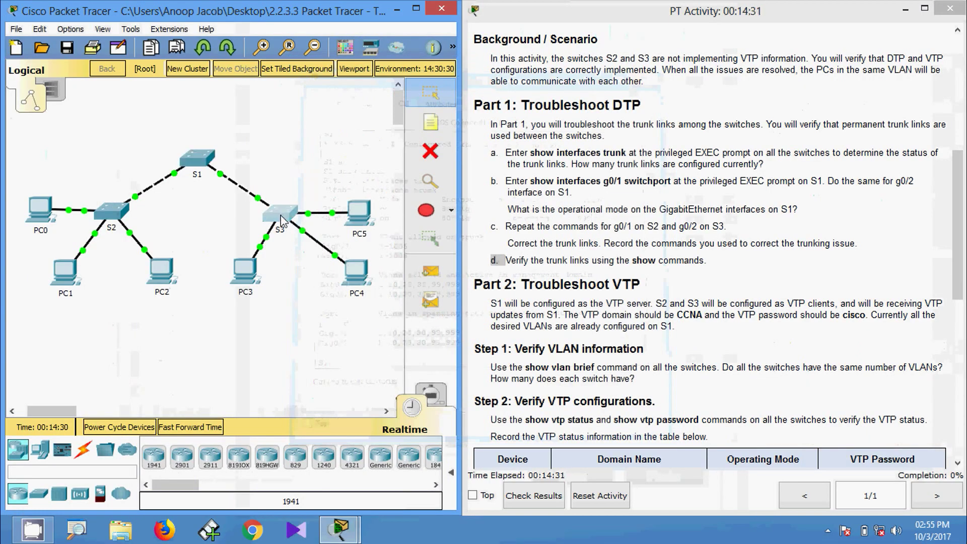
- On S3, run show interfaces trunk and check the Gig0/2 row shows native VLAN 999
click(280, 215)
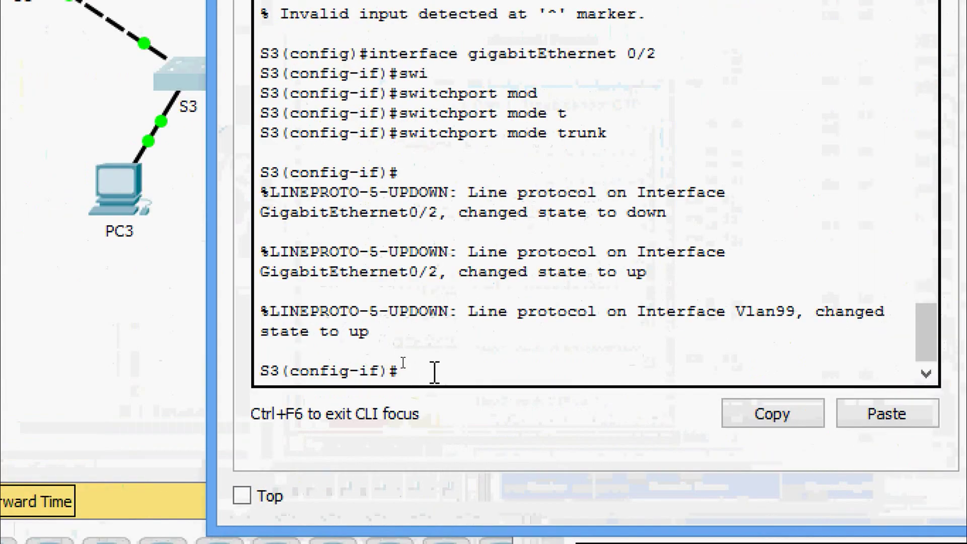
key(ctrl+z)
text(sh)
key(Tab)
text(inter)
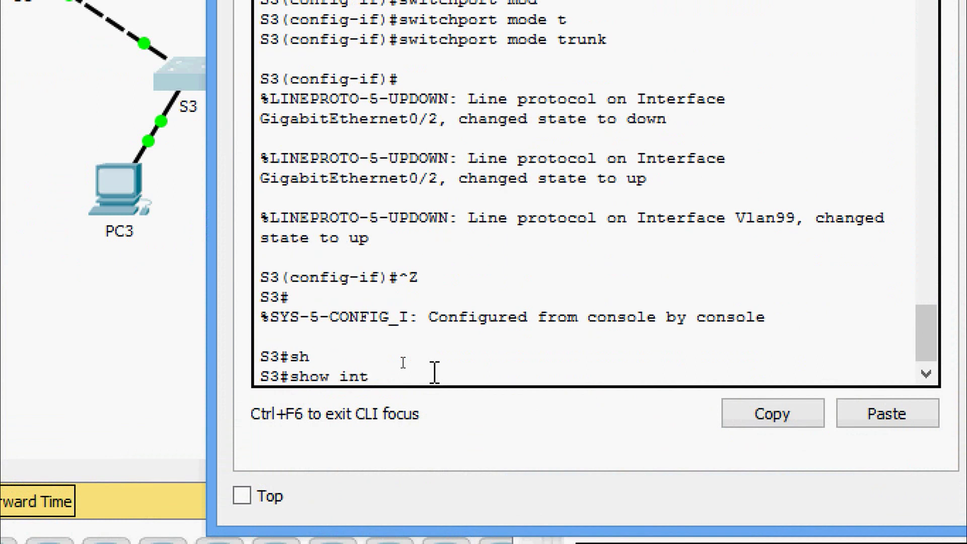
key(Tab)
text(tr)
key(Tab)
key(Return)
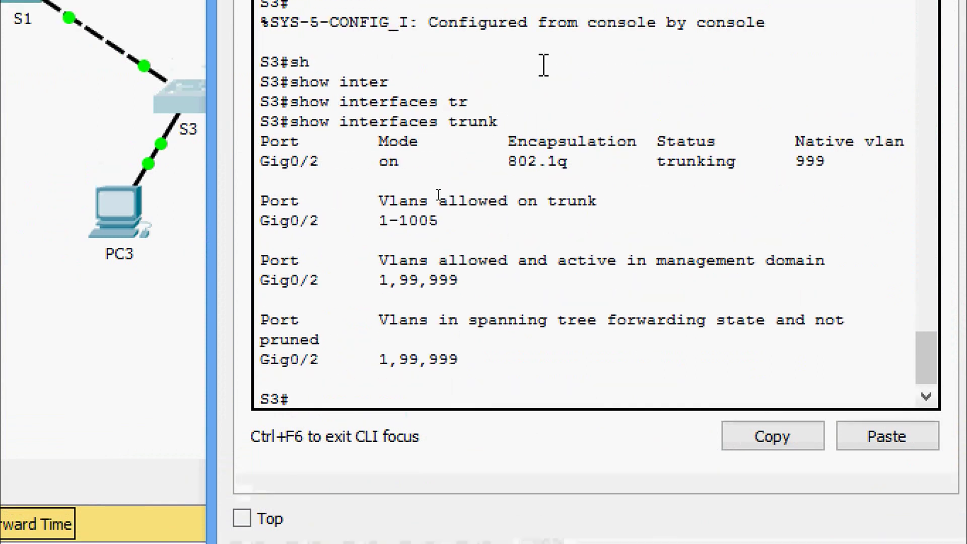
drag(262, 169, 836, 169)
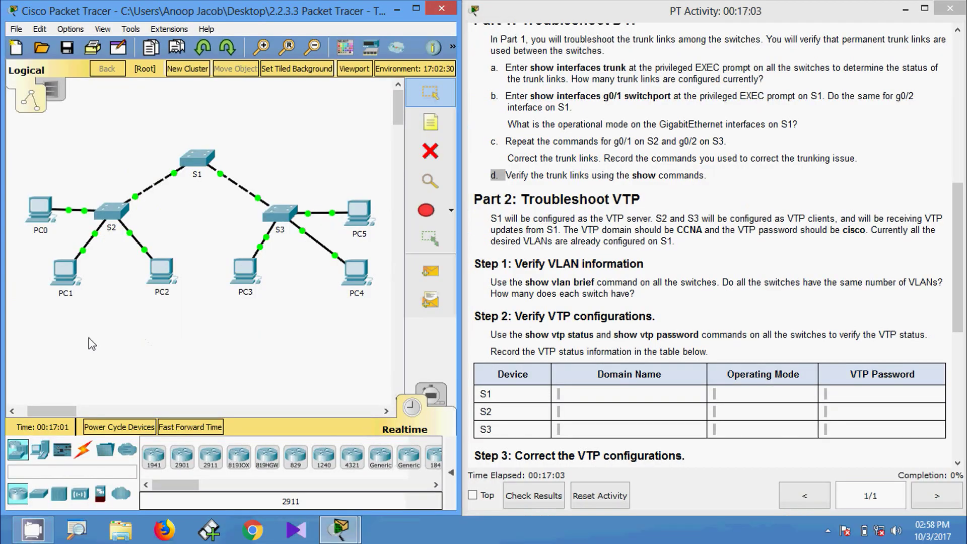
- Run show vlan brief on S2 and note Management VLAN 99 alongside VLAN0999
click(110, 215)
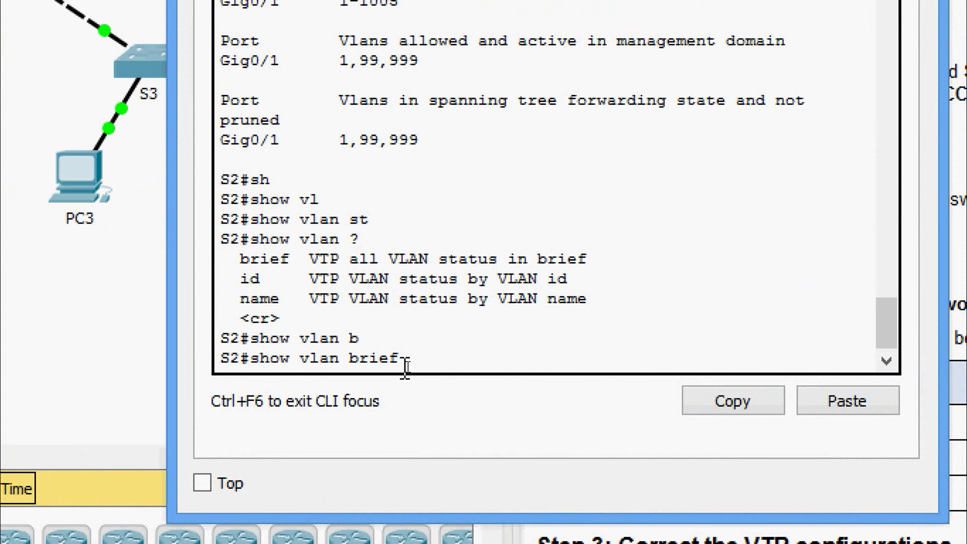
key(Return)
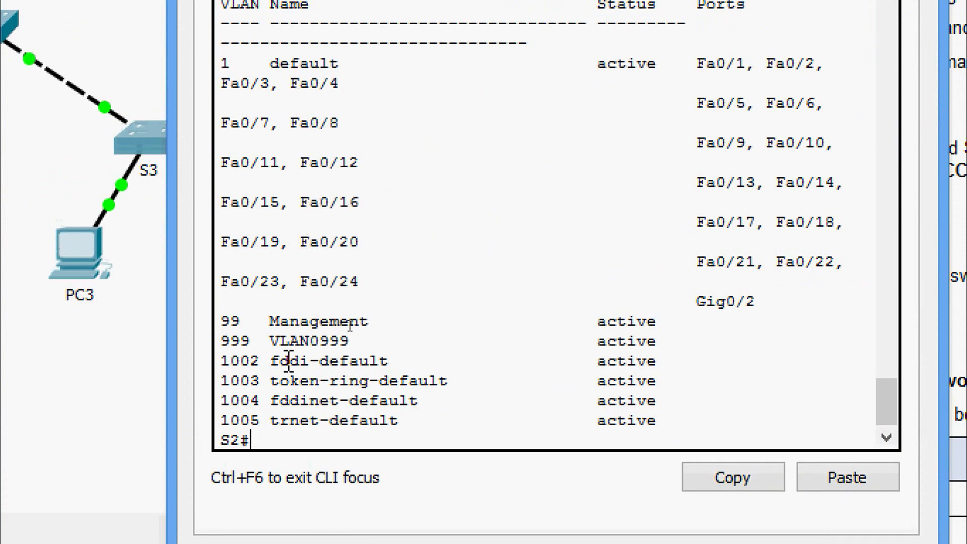
drag(222, 321, 371, 340)
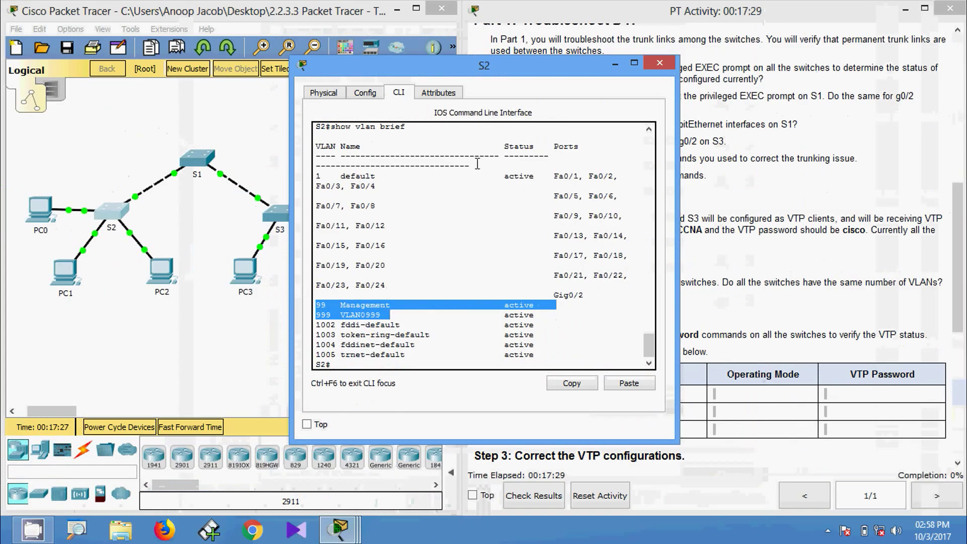
- Run show vlan brief on S1, noting Staff 10, Student 20 and Faculty 30, then close it
click(659, 63)
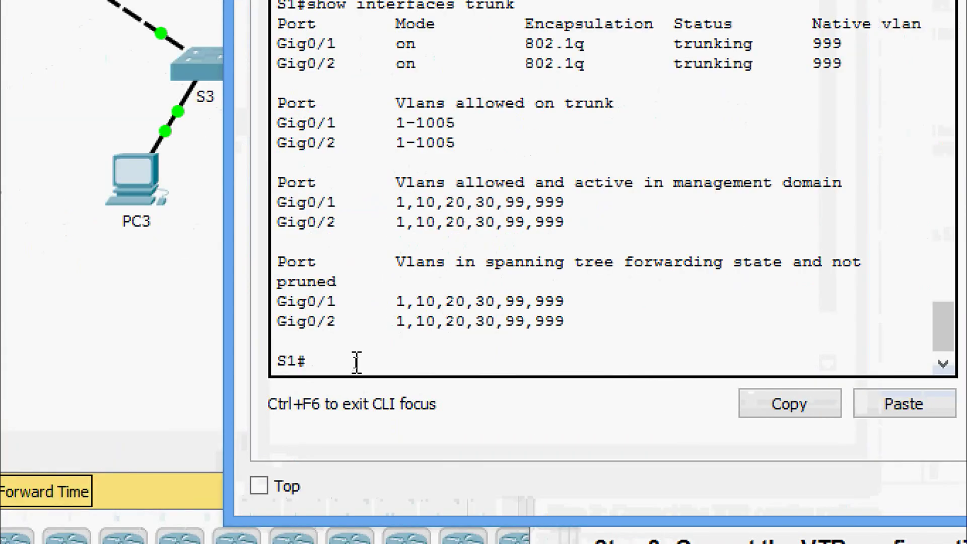
text(sh)
key(Tab)
text(vl)
key(Tab)
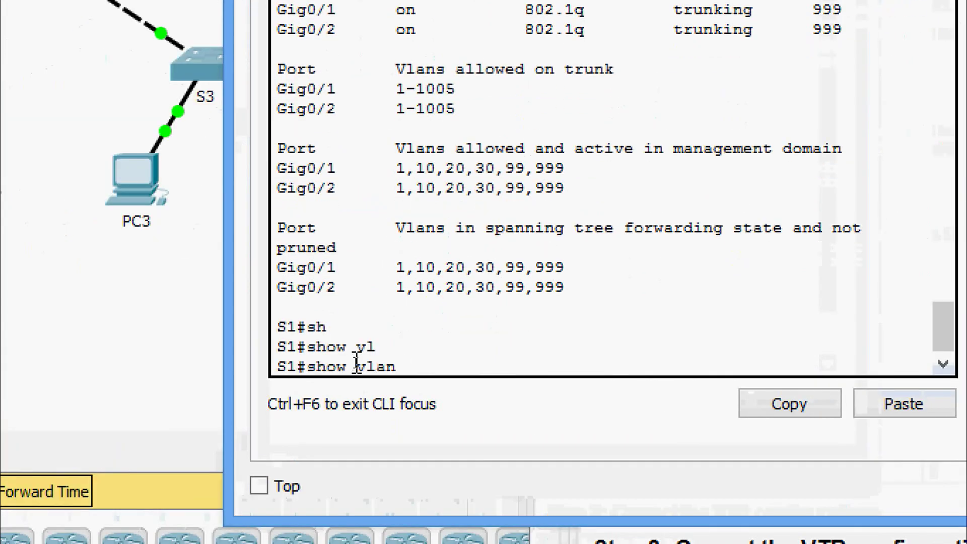
text(br)
key(Tab)
key(Return)
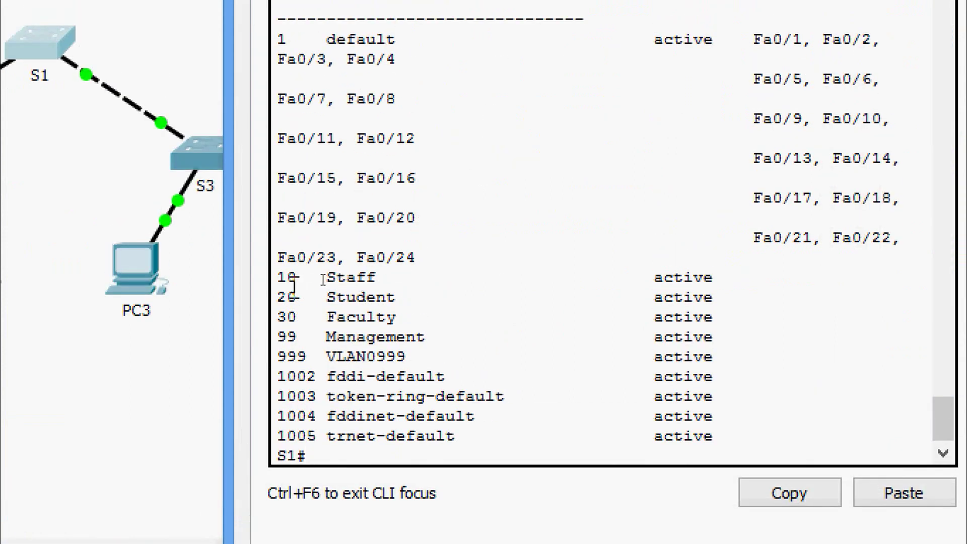
drag(278, 277, 750, 362)
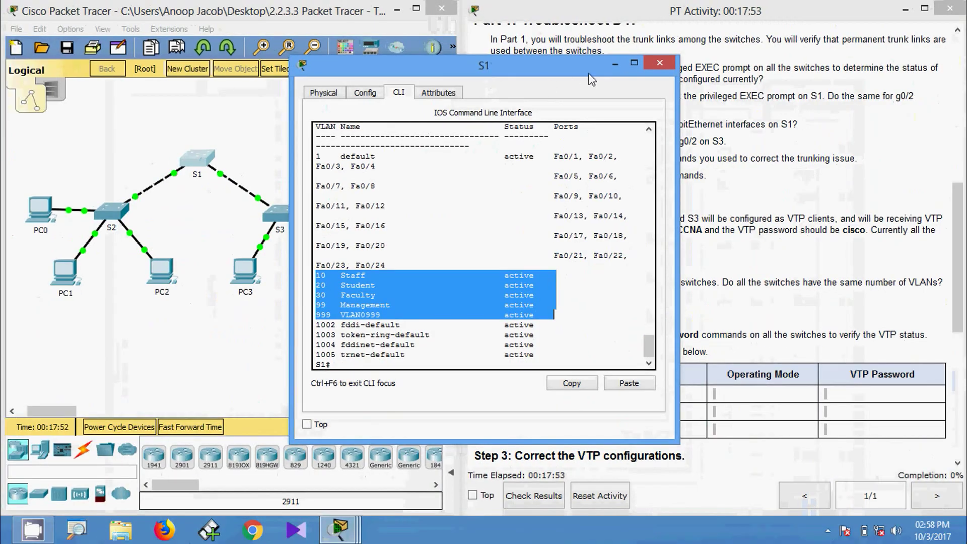
click(659, 63)
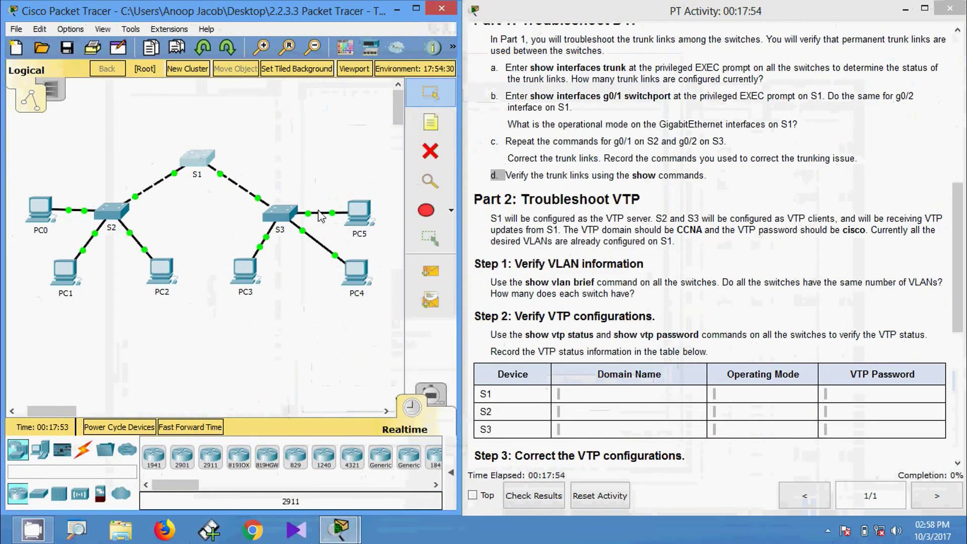
- Run show vlan brief on S3, noting only Management 99 and VLAN0999 beyond defaults
click(276, 214)
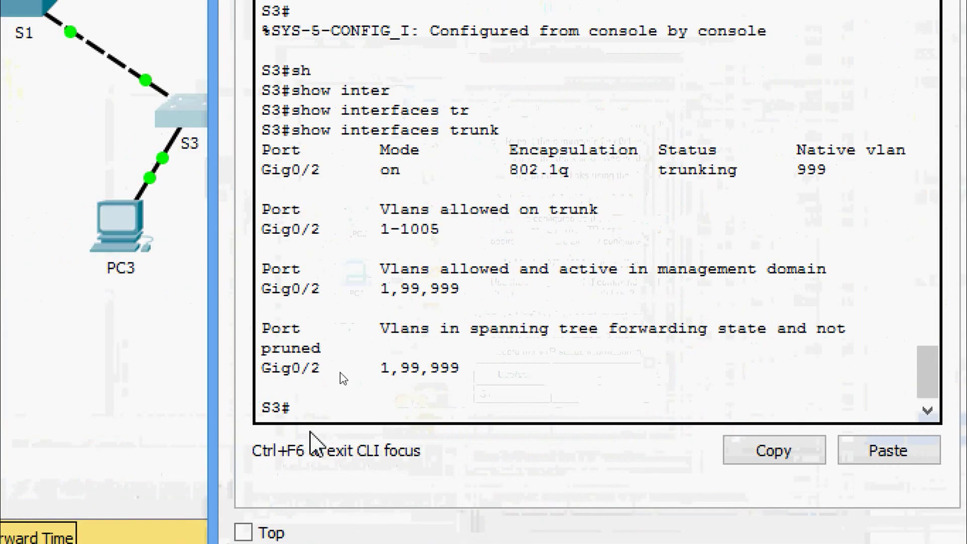
text(sh)
key(Tab)
text(vl)
key(Tab)
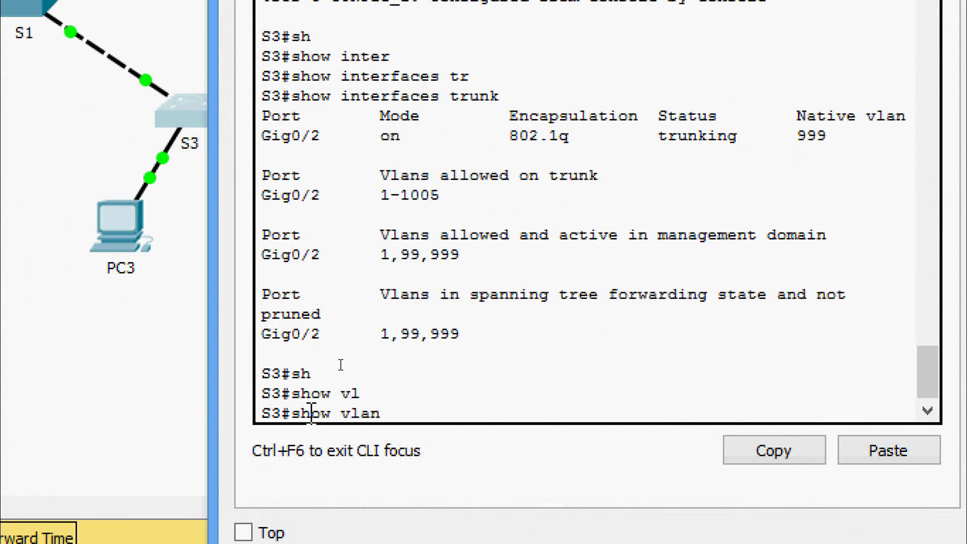
text(b)
key(Tab)
key(Return)
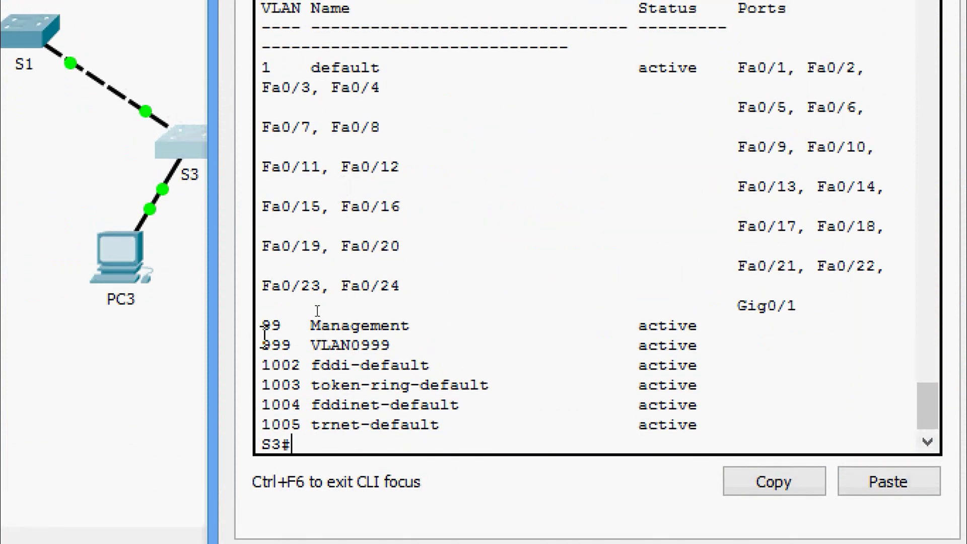
drag(262, 325, 389, 352)
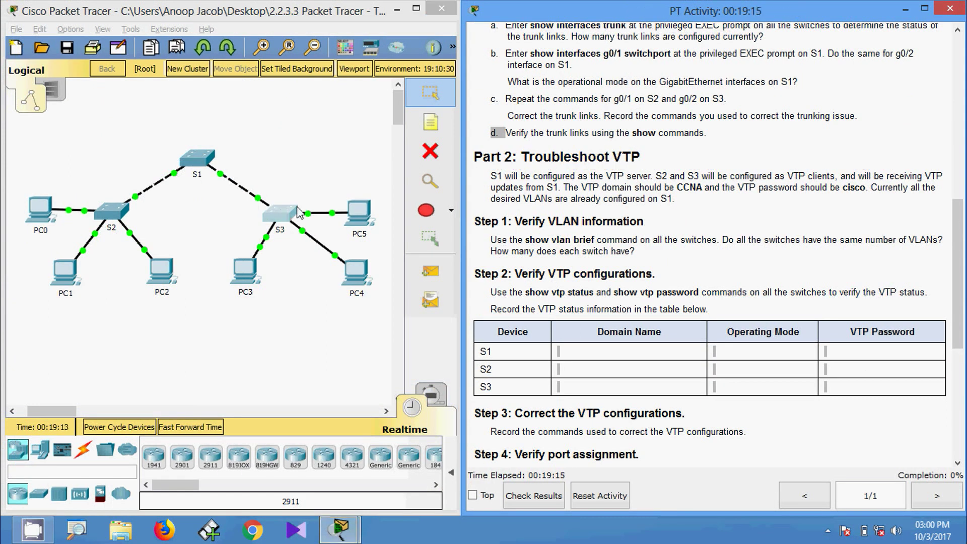
- Scroll the instructions to Step 2's VTP status table and open S1's command line
scroll(677, 238, down, 4)
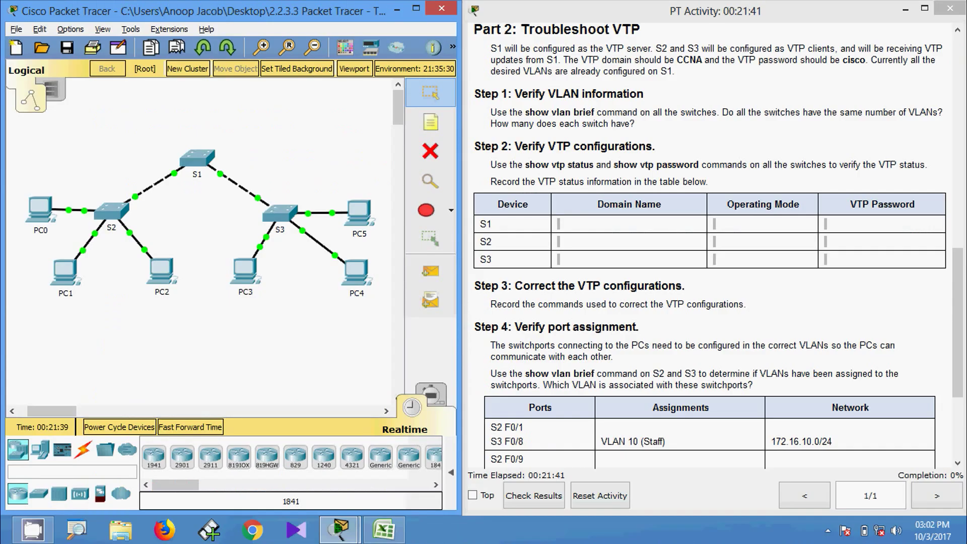
click(199, 160)
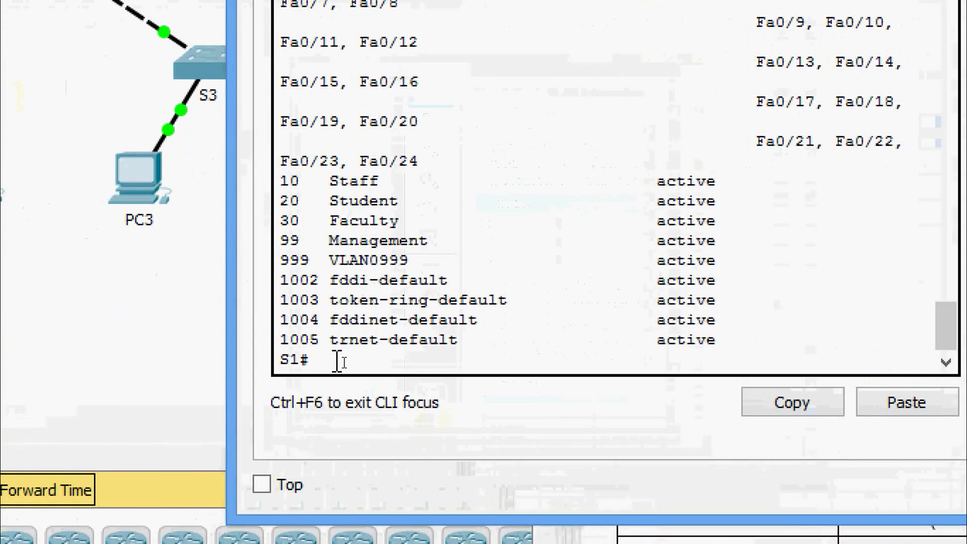
- Run show vtp status on S1, noting the empty domain name and Transparent mode
text(s)
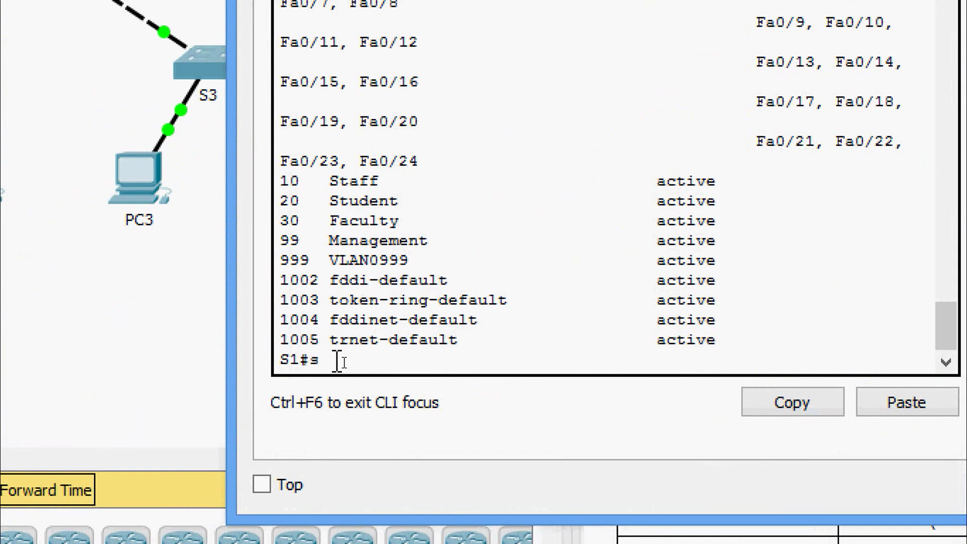
text(h)
key(Tab)
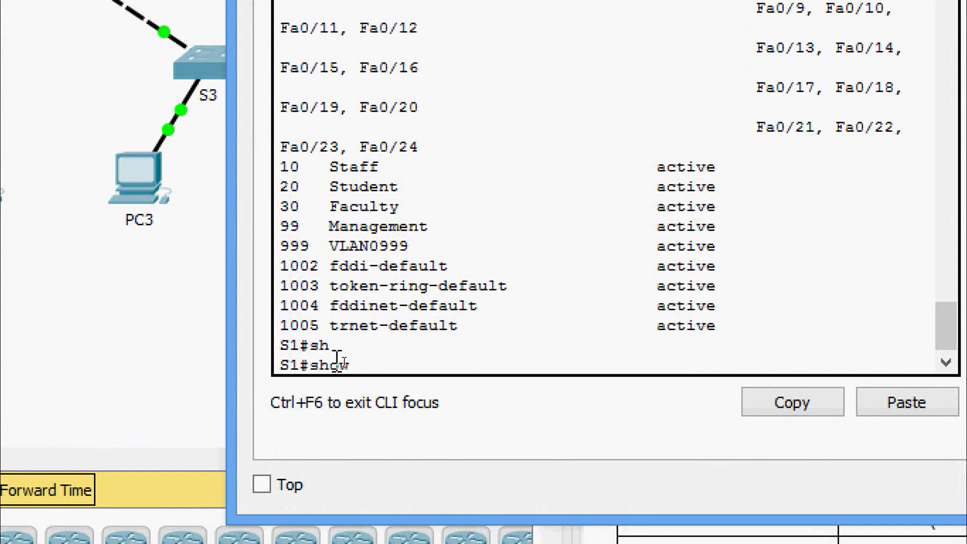
text(vt)
key(Tab)
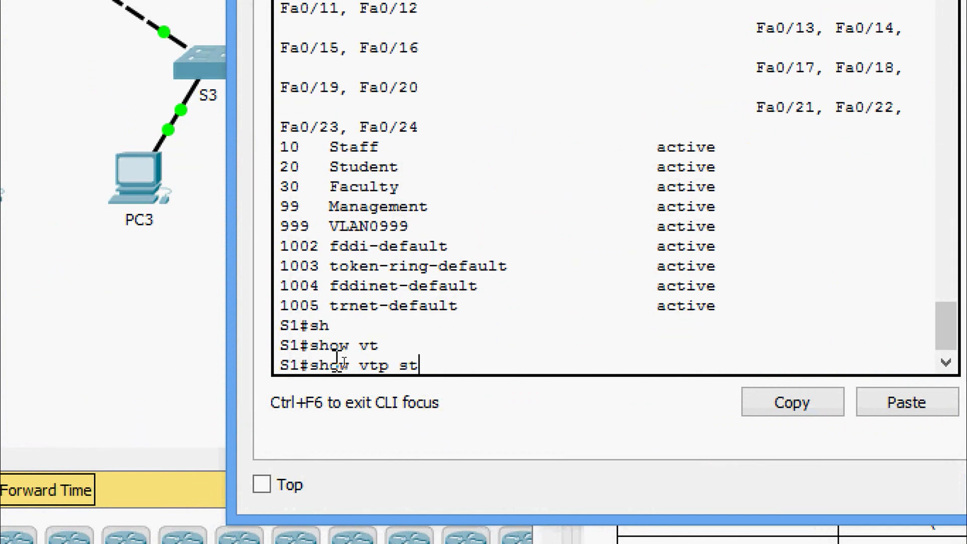
text(st)
key(Tab)
key(Return)
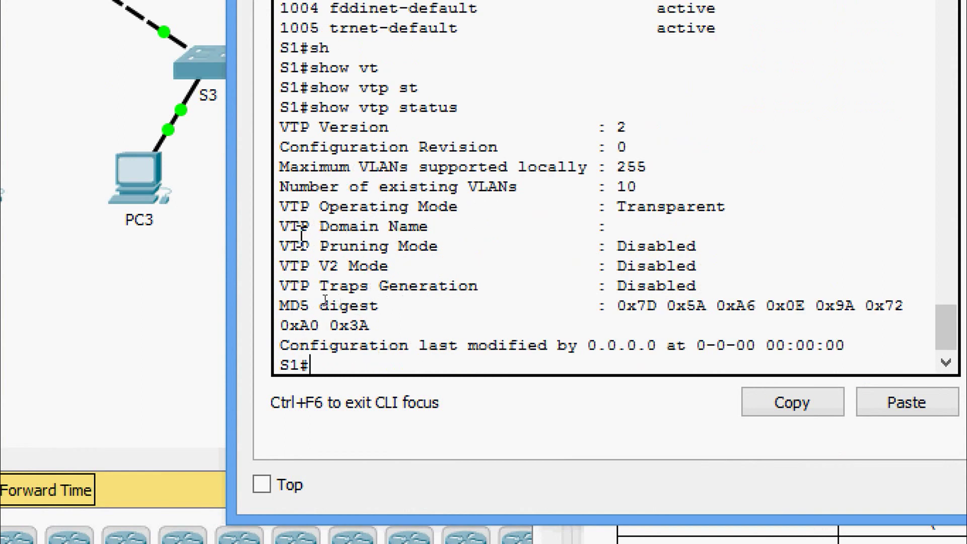
drag(283, 230, 689, 229)
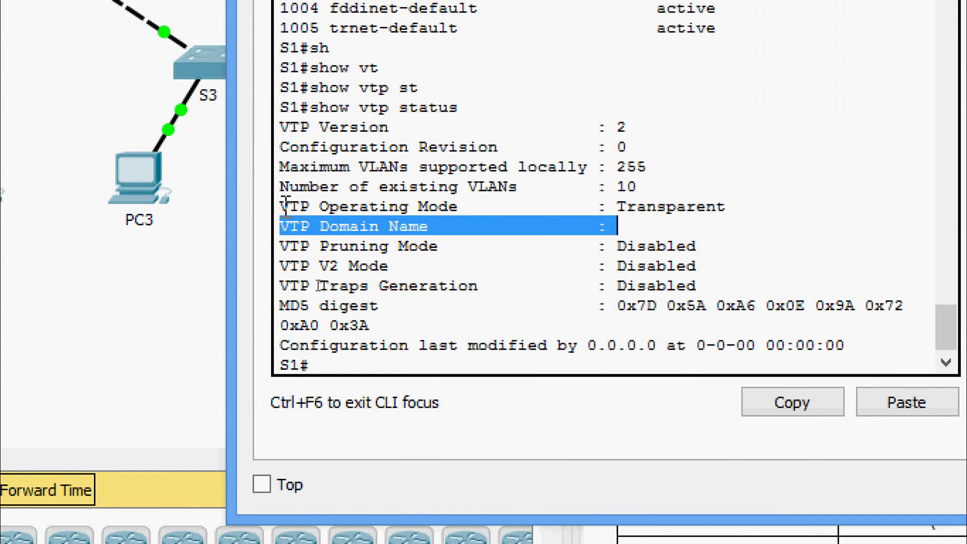
drag(286, 207, 727, 210)
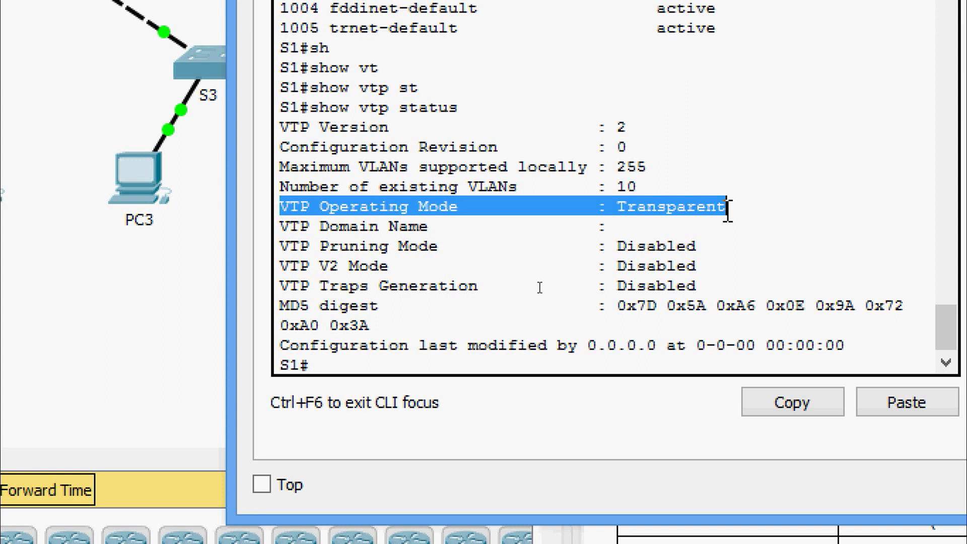
click(359, 364)
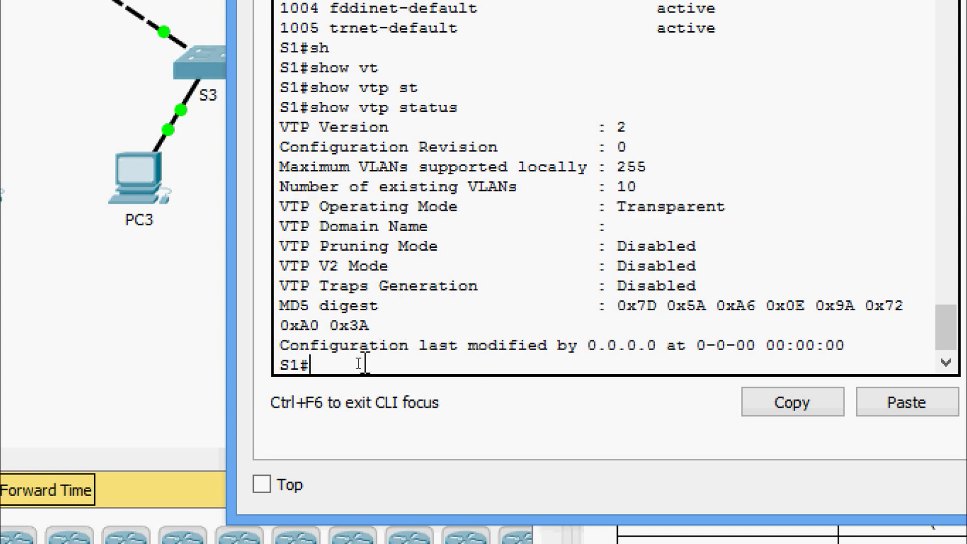
- Run show vtp password on S1 to confirm no VTP password is configured
text(sh)
key(Tab)
text(vt)
key(Tab)
text(pas)
key(Tab)
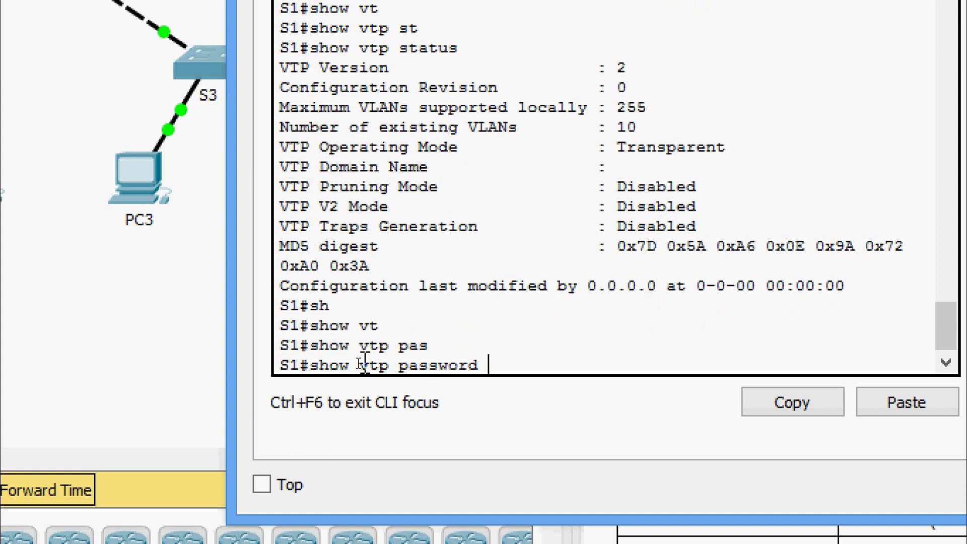
key(Return)
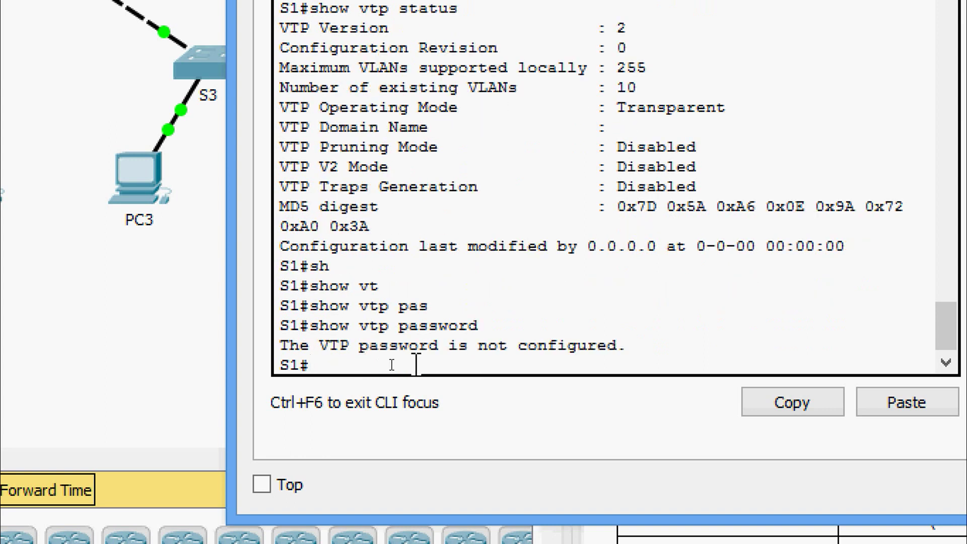
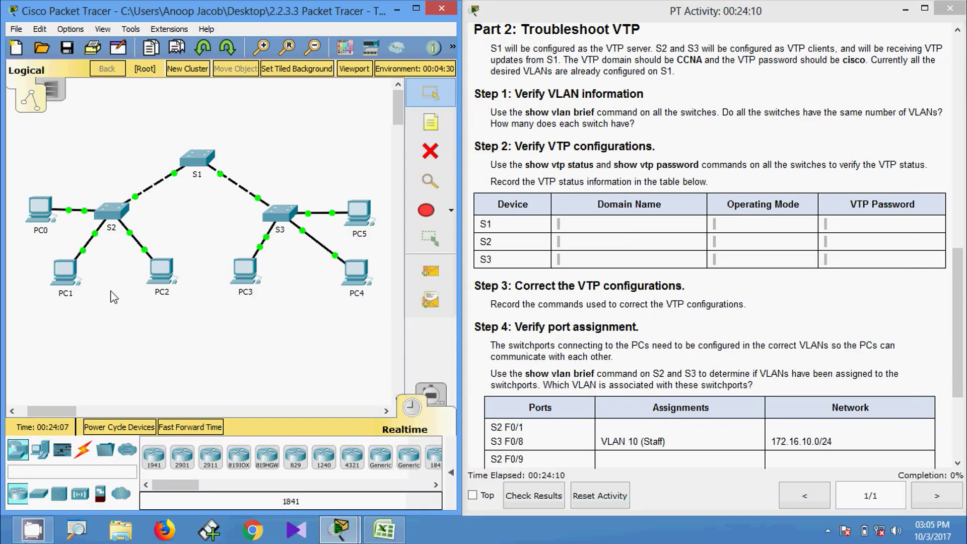
- Run show vtp status on S2, confirming Transparent mode and domain ccna
click(110, 214)
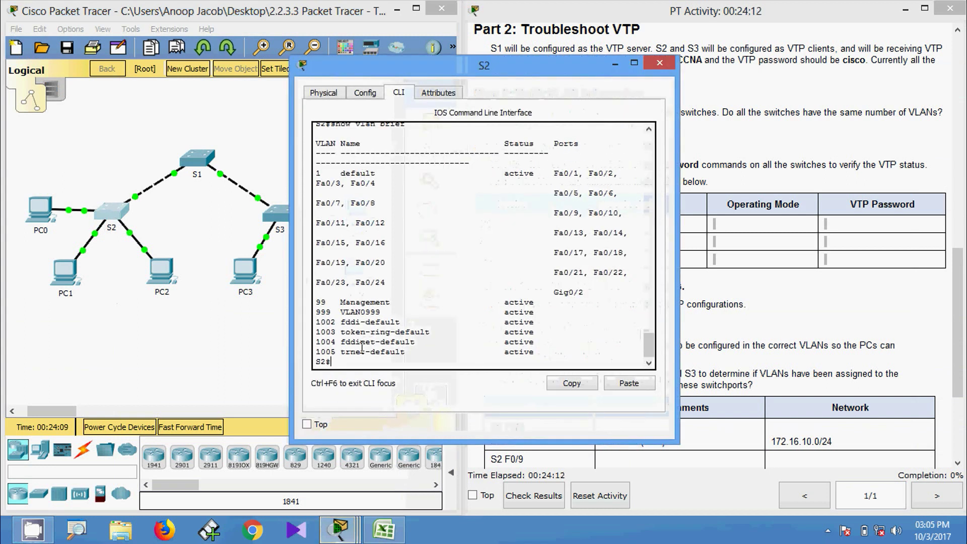
text(sh)
key(Tab)
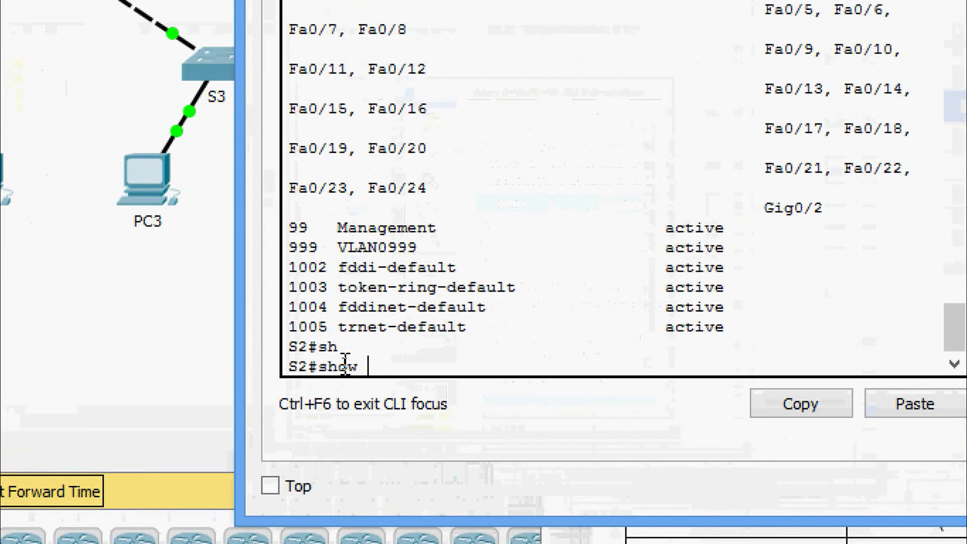
text(vt)
key(Tab)
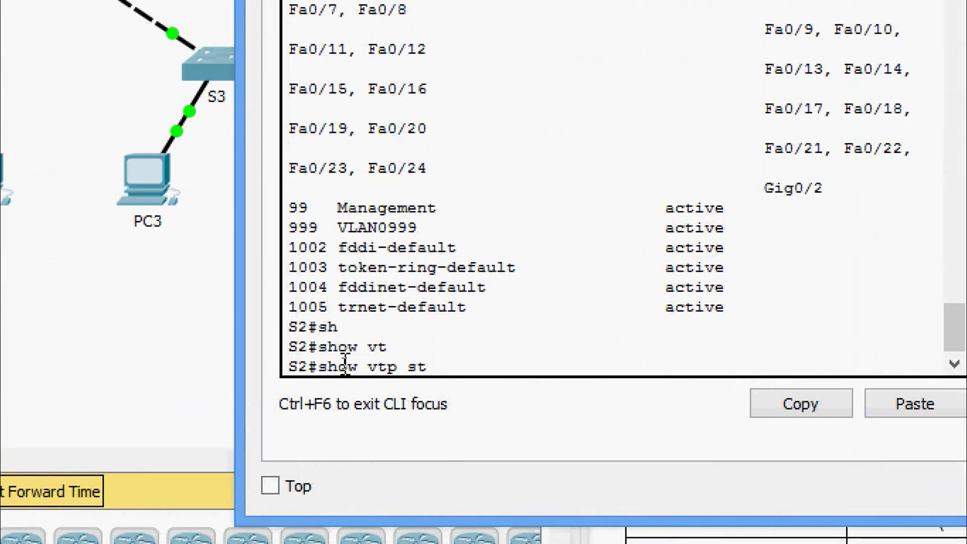
text(st)
key(Tab)
key(Return)
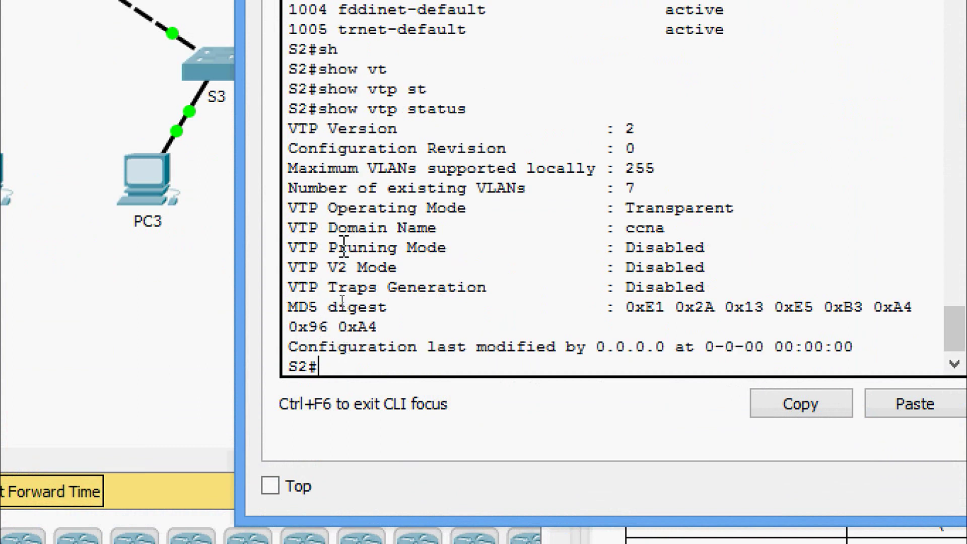
drag(288, 208, 734, 208)
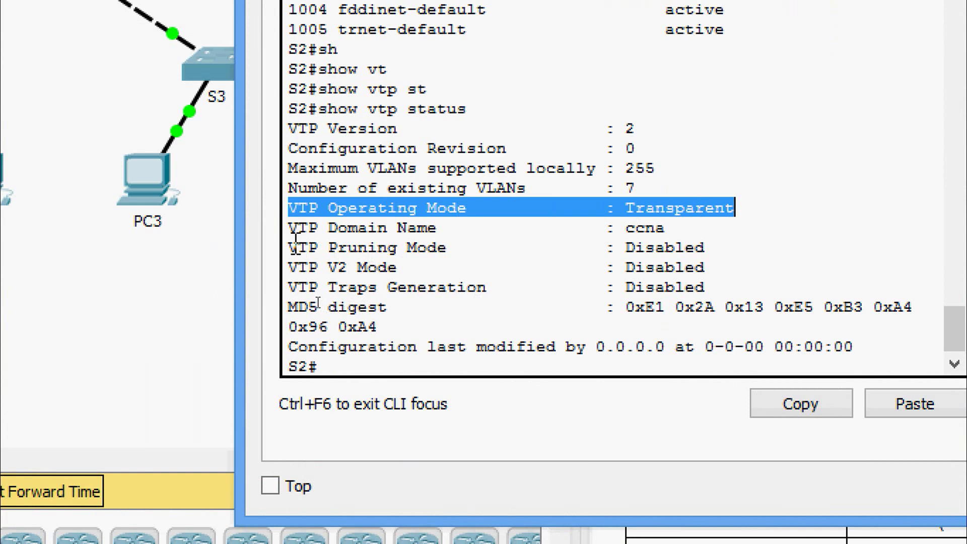
drag(287, 227, 678, 231)
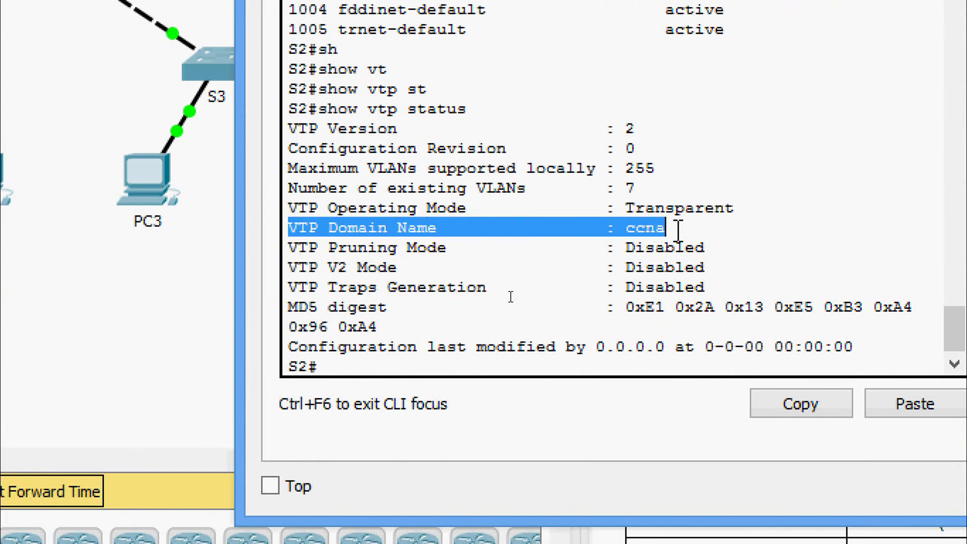
click(337, 365)
- Run show vtp password on S2 to confirm no VTP password is configured
text(s)
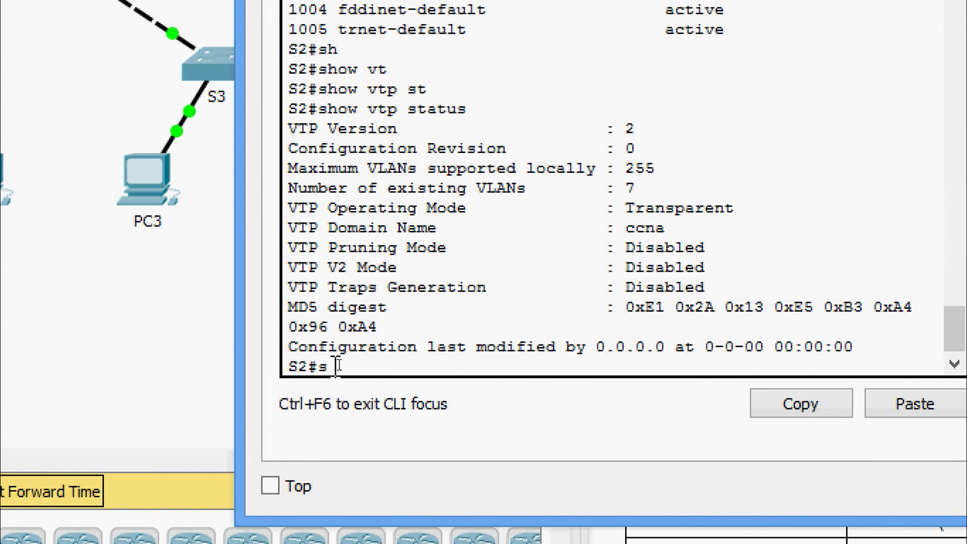
text(how v)
key(Tab)
text(v)
key(Tab)
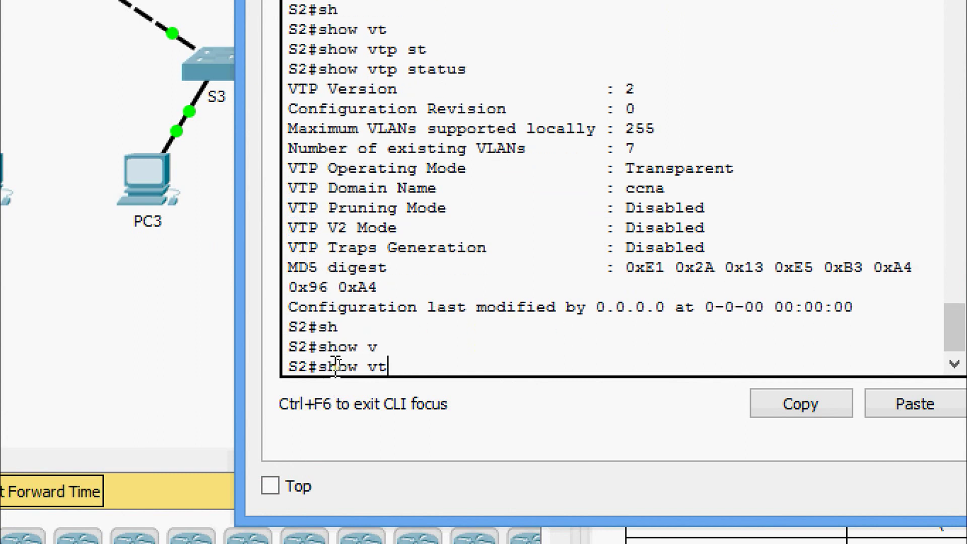
text(t)
key(Tab)
text(pas)
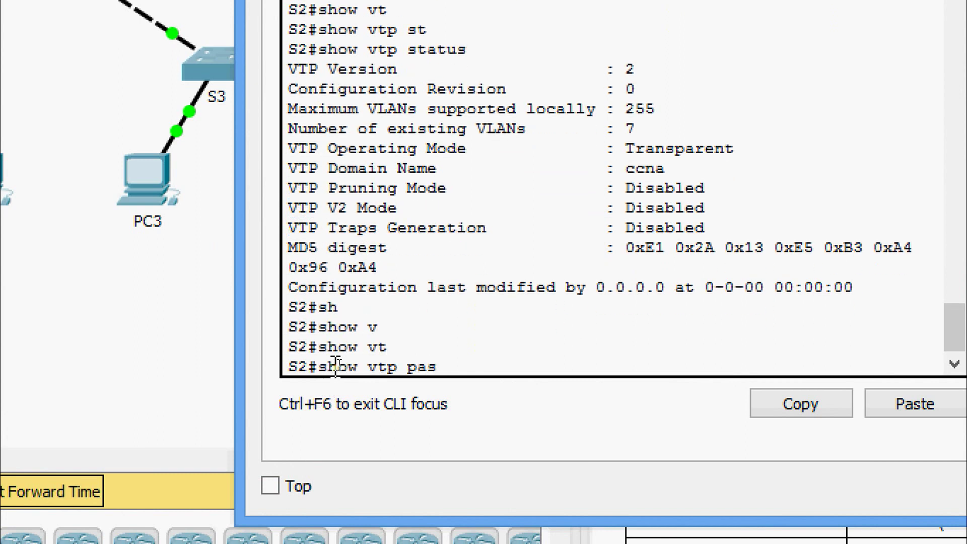
key(Tab)
key(Return)
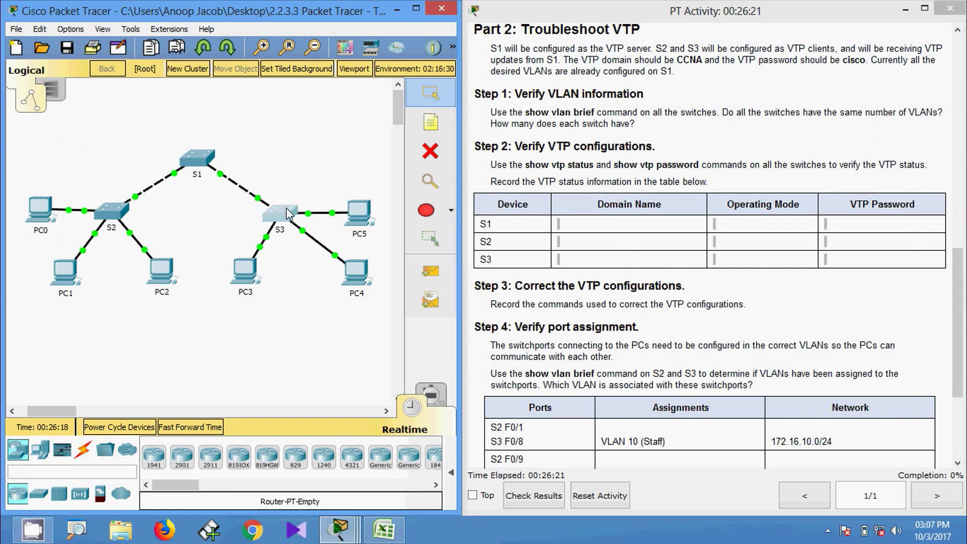
click(288, 214)
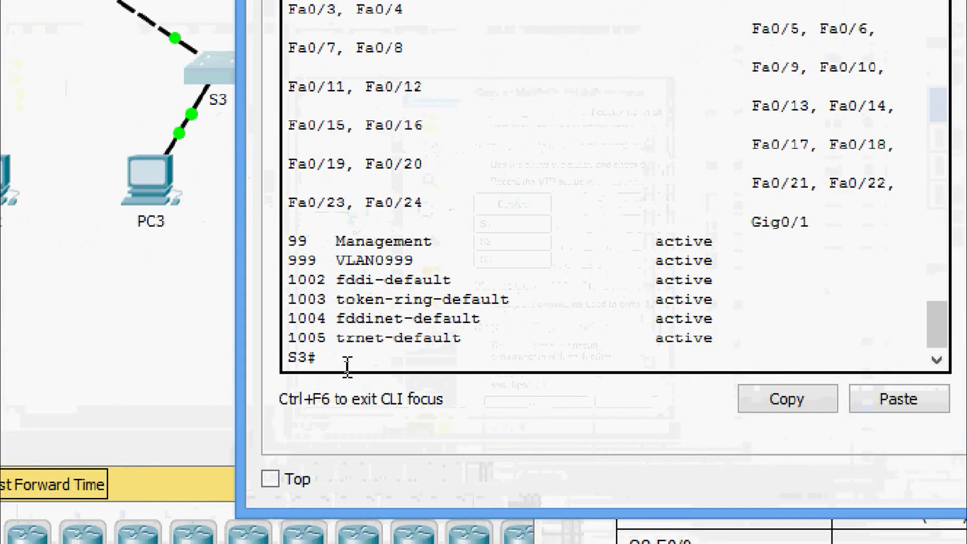
- Run show vtp status on S3, noting Transparent mode and domain CCNA
text(sh)
key(Tab)
text(vt)
key(Tab)
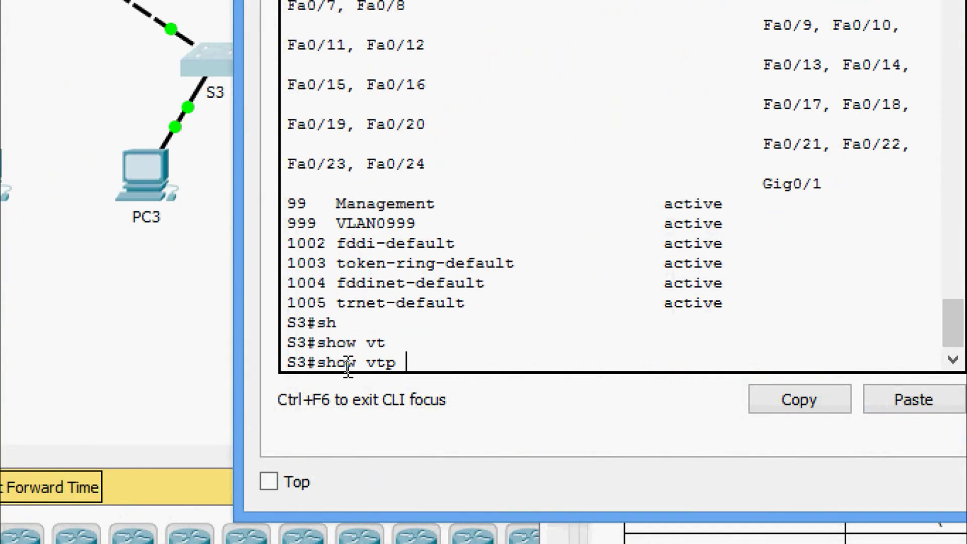
text(st)
key(Tab)
key(Return)
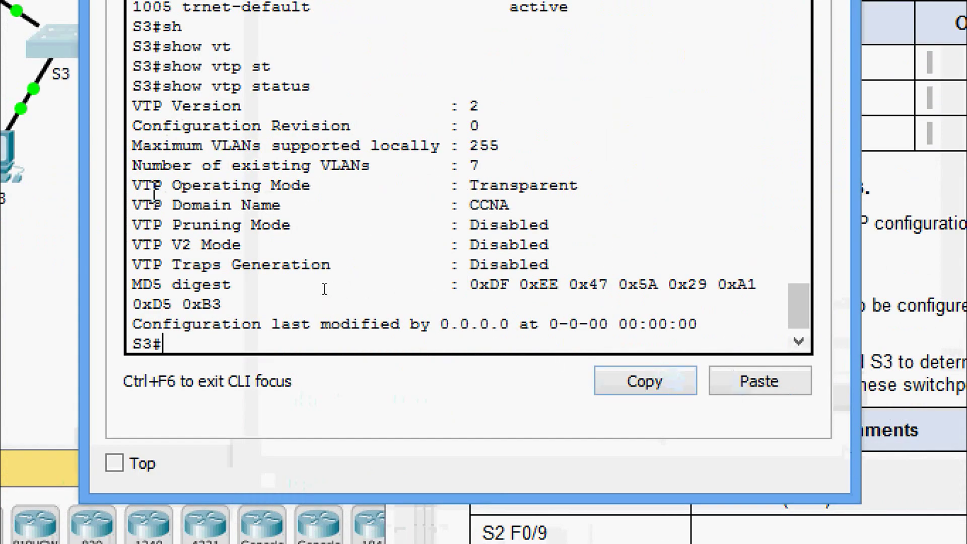
drag(132, 185, 583, 200)
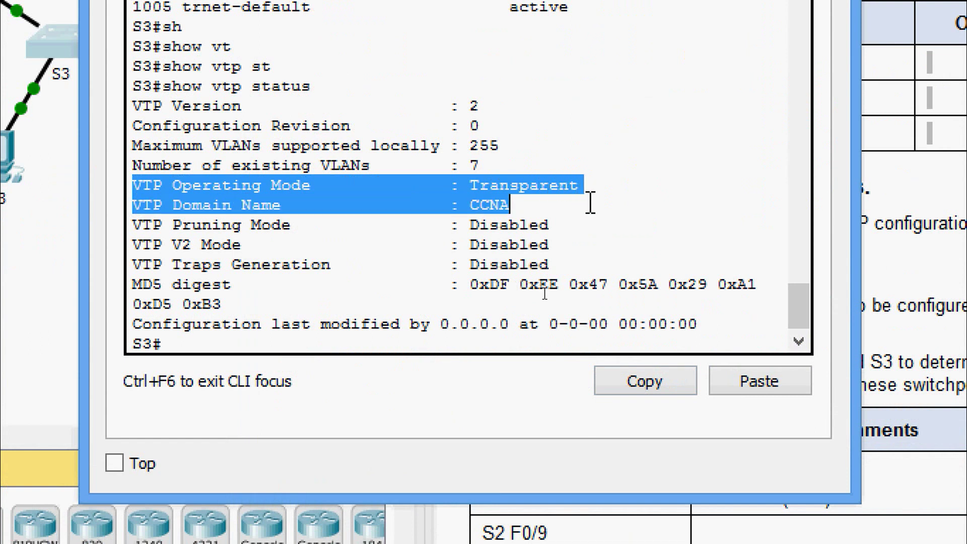
click(218, 335)
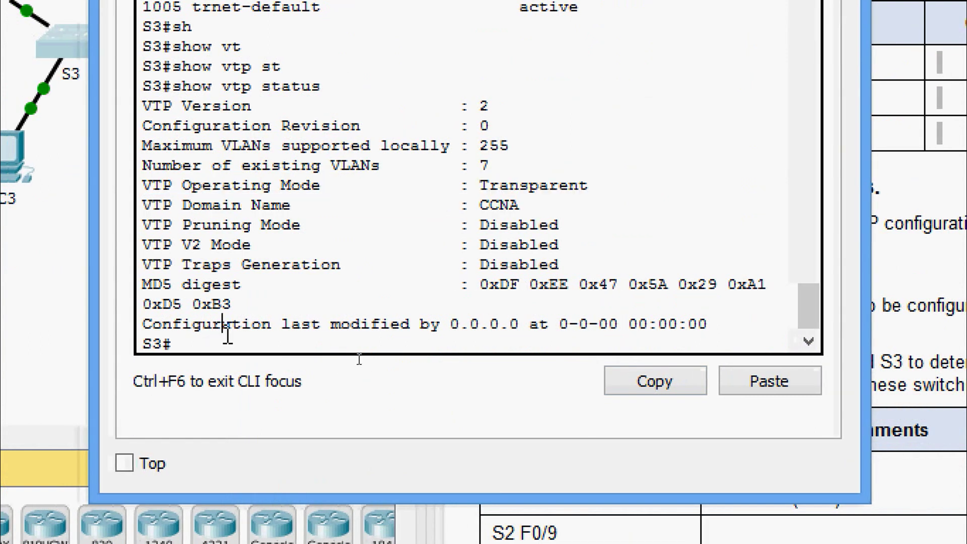
- Run show vtp password on S3 to confirm a VTP password is set
key(Return)
text(sh)
key(Tab)
text(vtp)
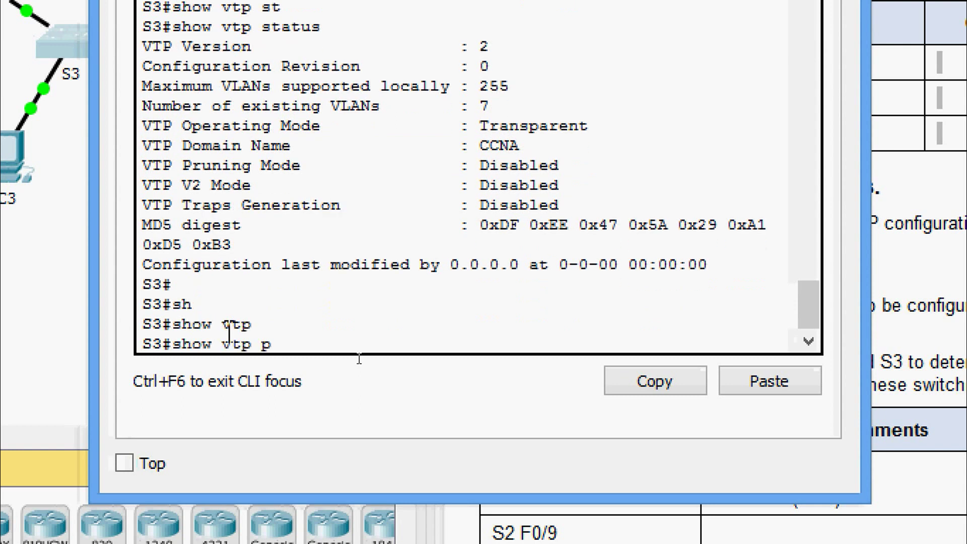
text( pas)
key(Tab)
key(Return)
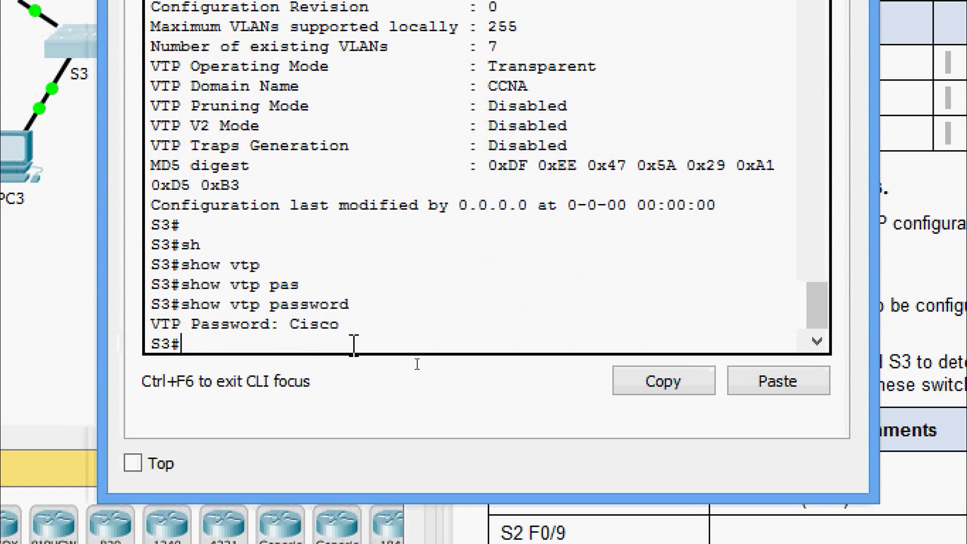
drag(302, 328, 321, 325)
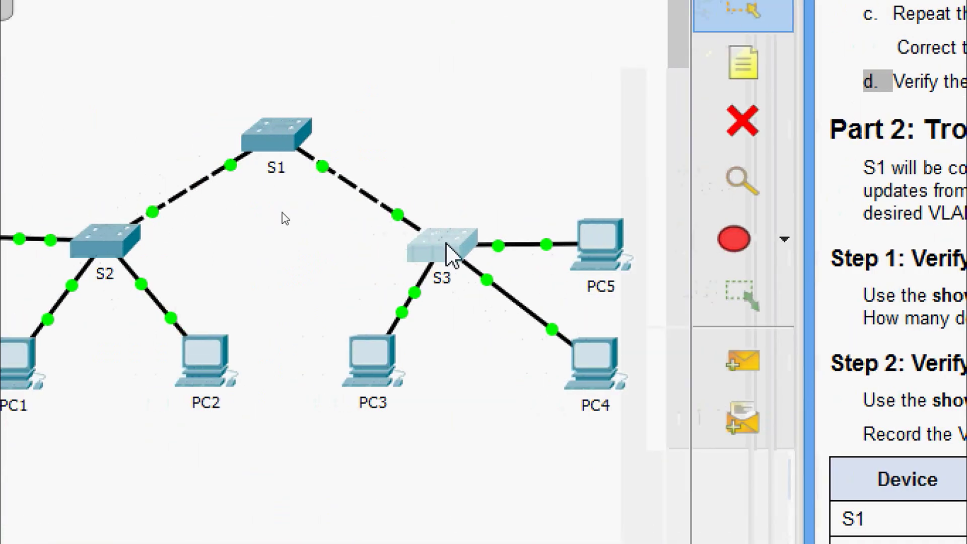
key(alt+Tab)
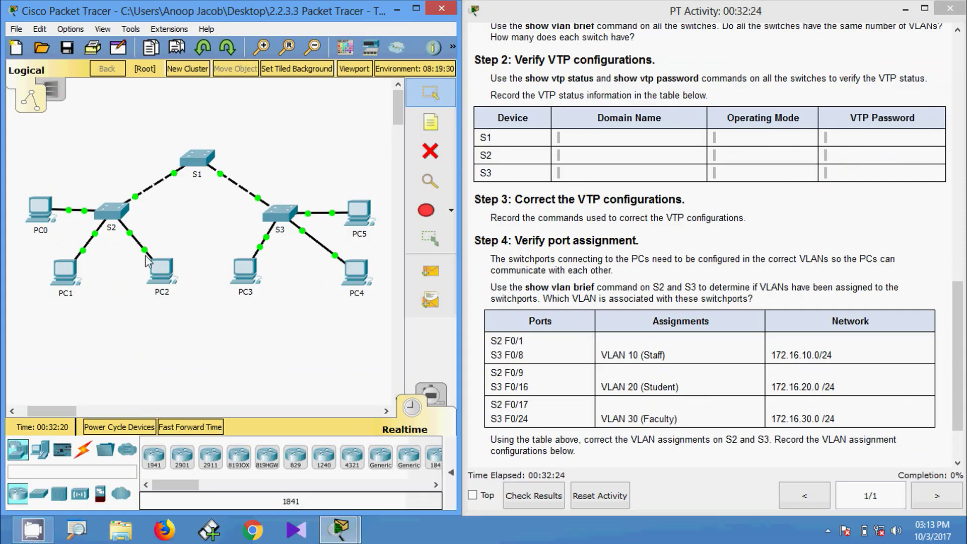
- Enter privileged and global configuration mode on switch S1
click(196, 160)
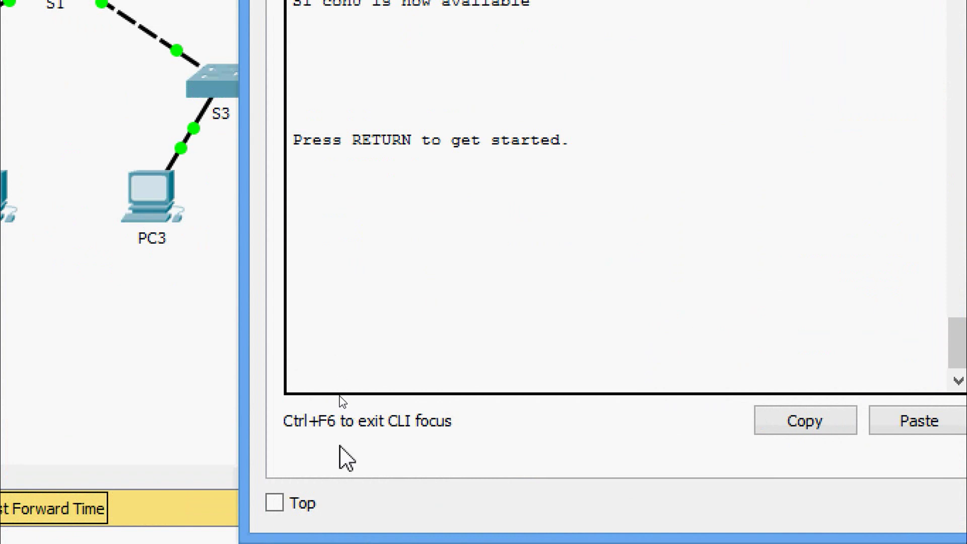
key(Return)
text(ena)
key(Tab)
key(Return)
text(conf)
key(Tab)
text(t)
key(Tab)
key(Return)
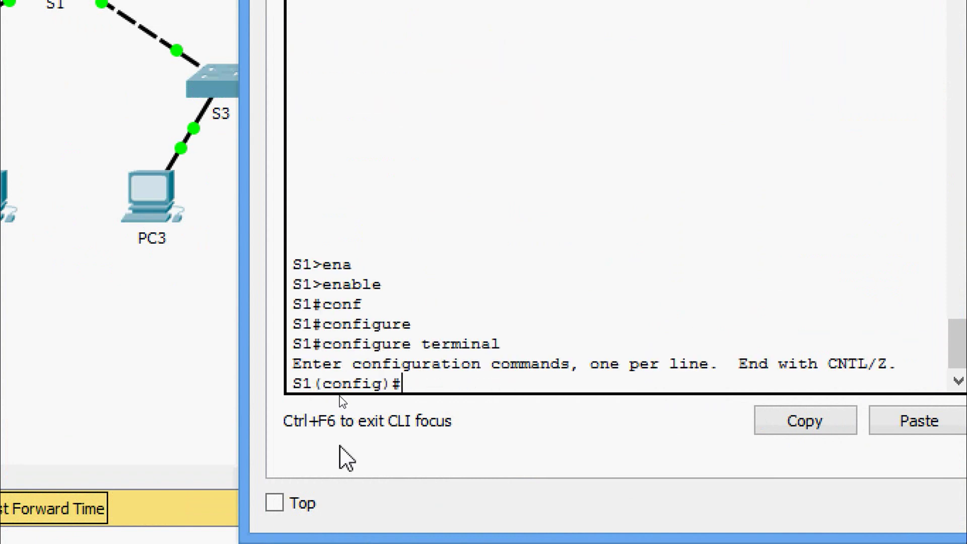
- Set S1 to VTP server mode with vtp mode server
text(vt)
key(Tab)
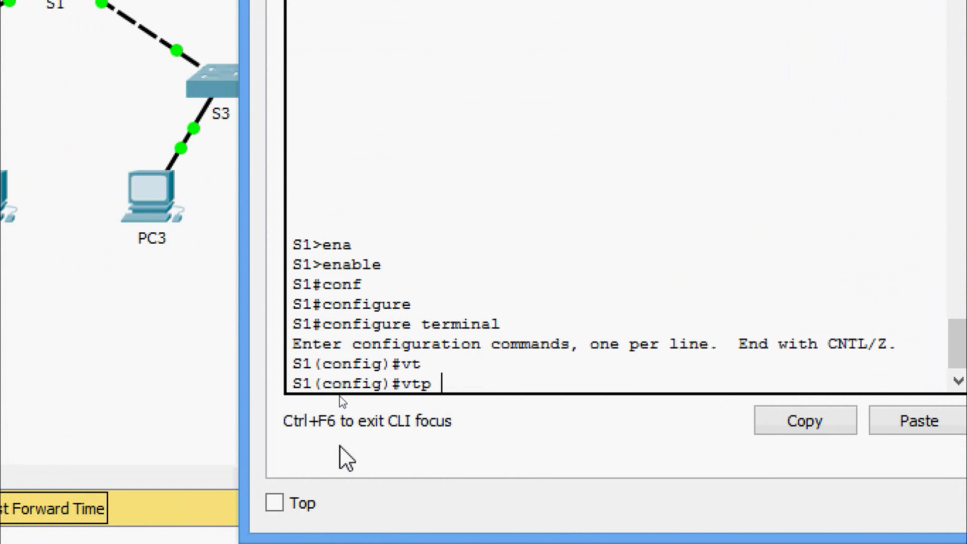
text(mo)
key(Tab)
text(ser)
key(Tab)
key(Return)
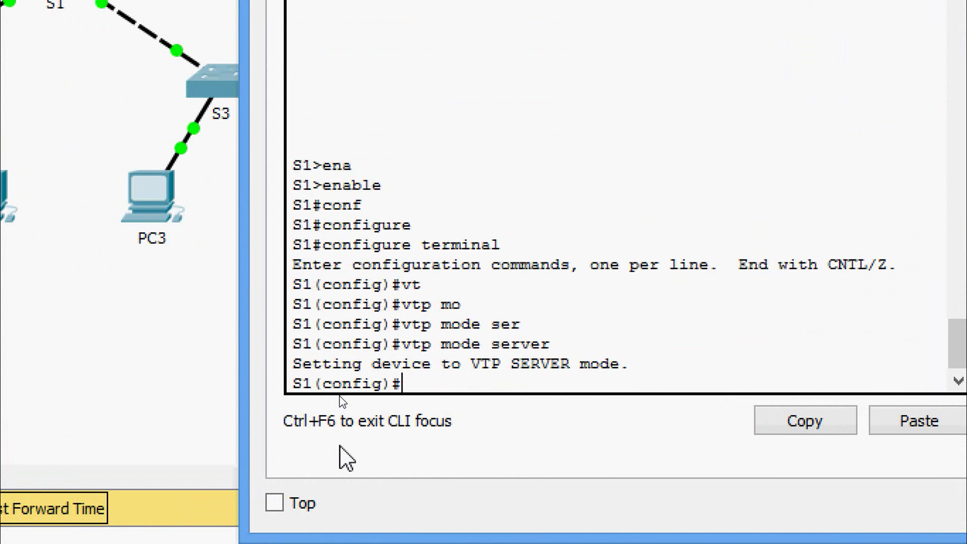
- Set S1's VTP domain name to CCNA
text(vt)
key(Tab)
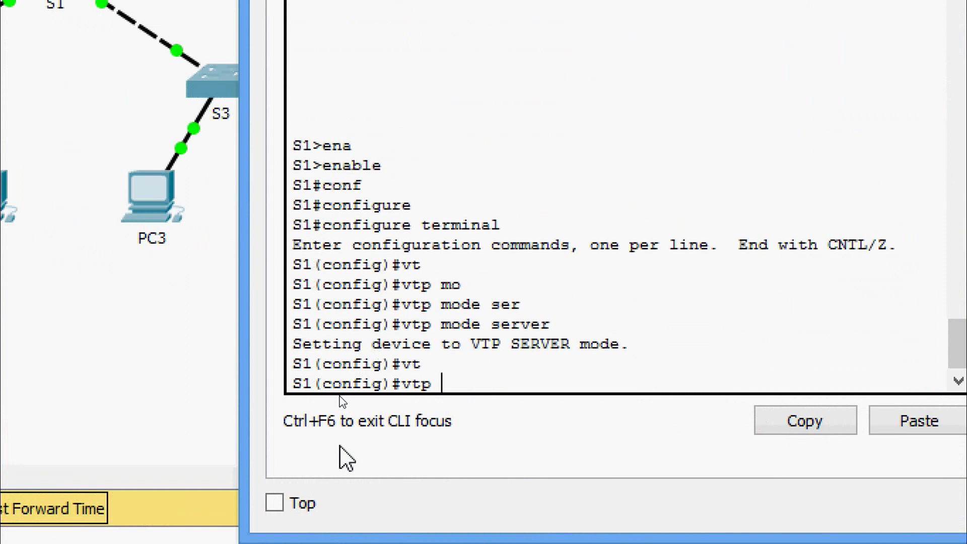
text(do)
key(Tab)
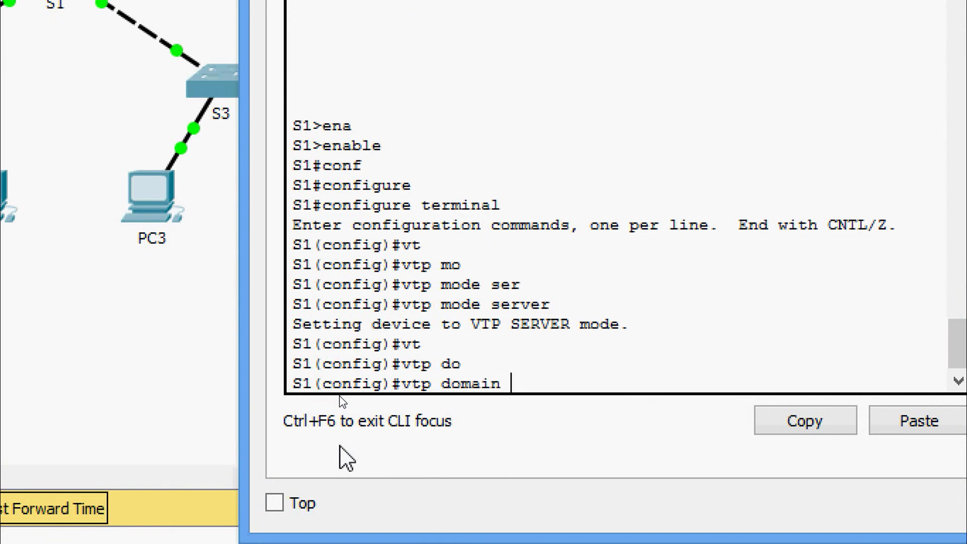
key(Return)
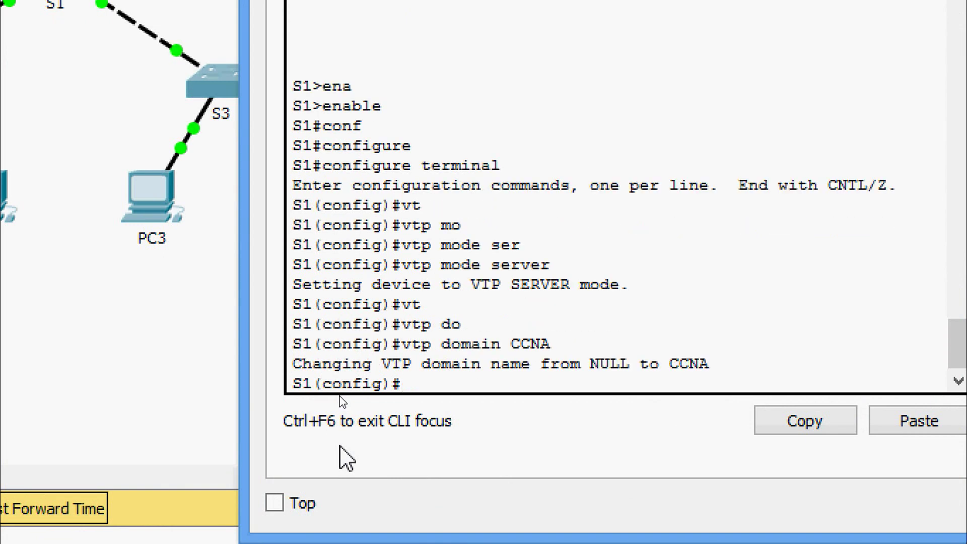
- Configure the lab's VTP password on S1
key(Tab)
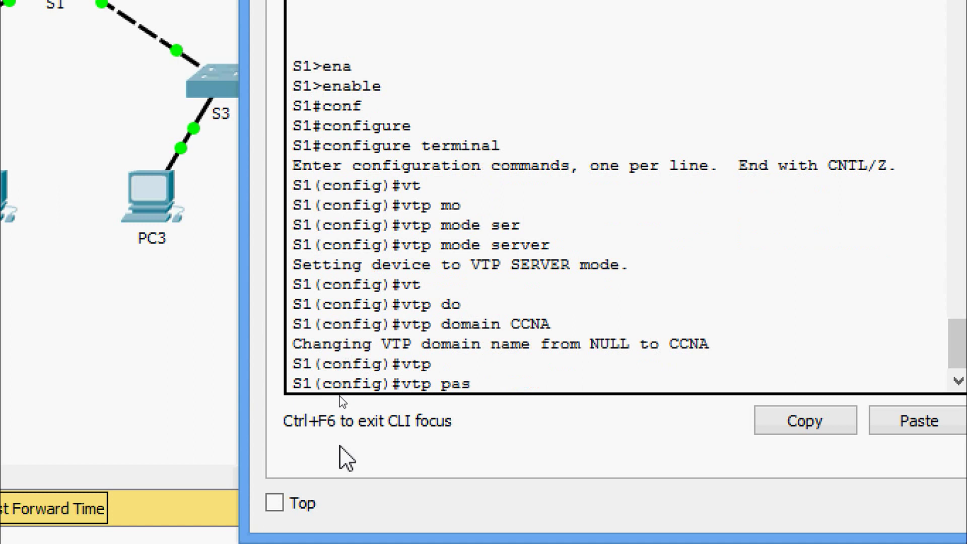
key(Tab)
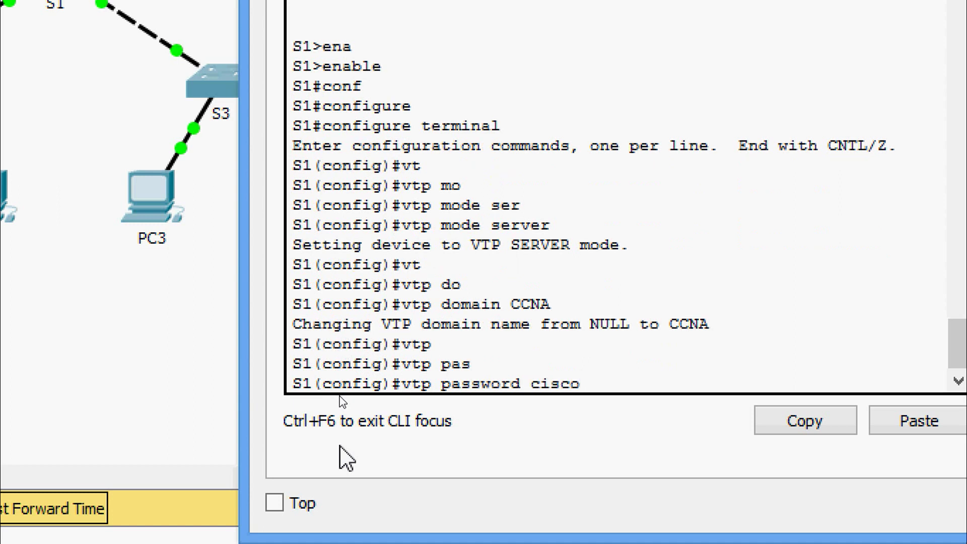
key(Return)
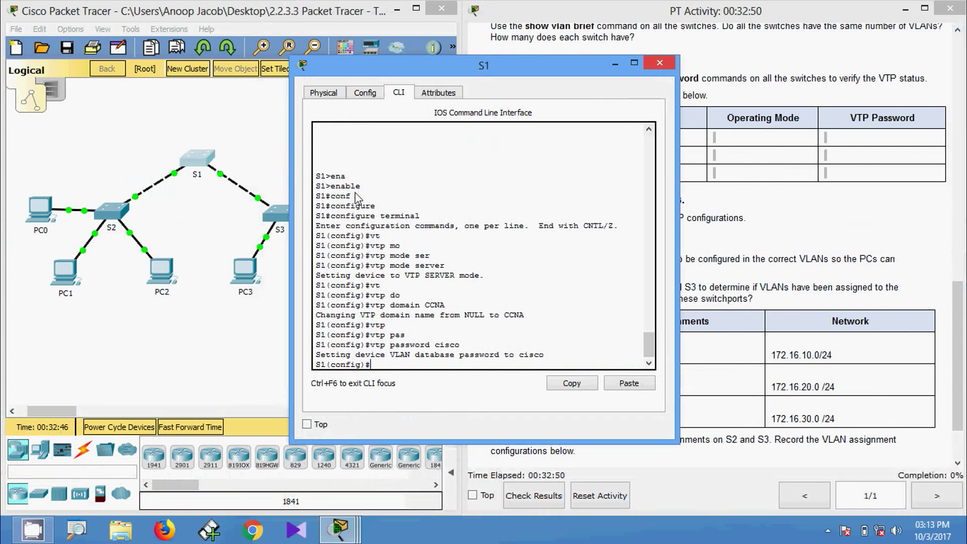
click(176, 202)
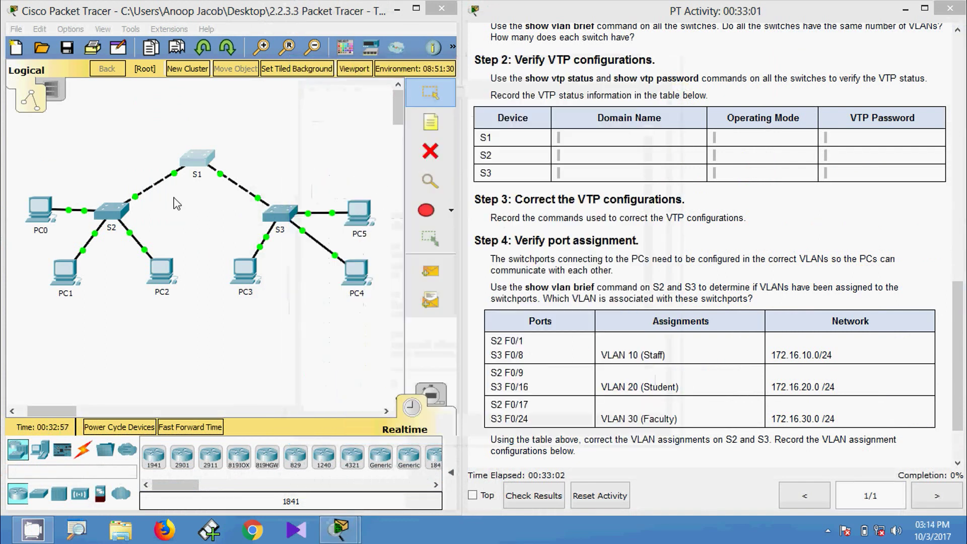
click(115, 214)
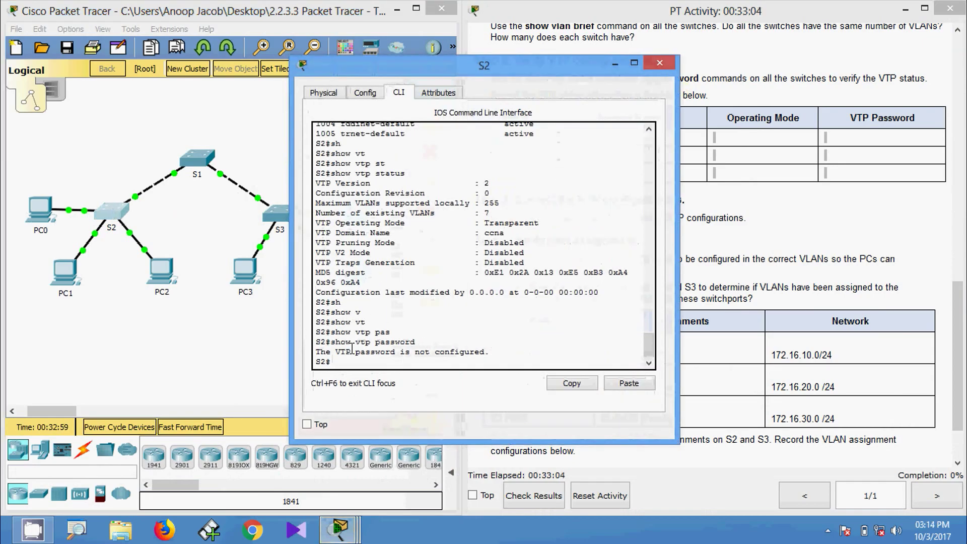
- Enter global configuration on S2 and switch it to VTP client mode
text(conf)
key(Tab)
text(t)
key(Tab)
key(Return)
key(Return)
key(Return)
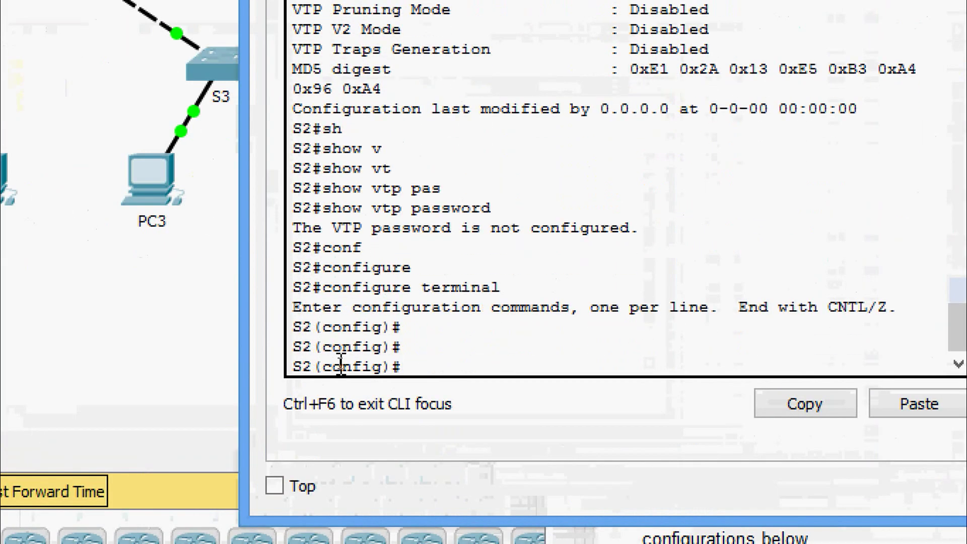
text(vt)
key(Tab)
text(mo)
key(Tab)
text(cle)
key(Tab)
key(BackSpace)
key(Tab)
key(Return)
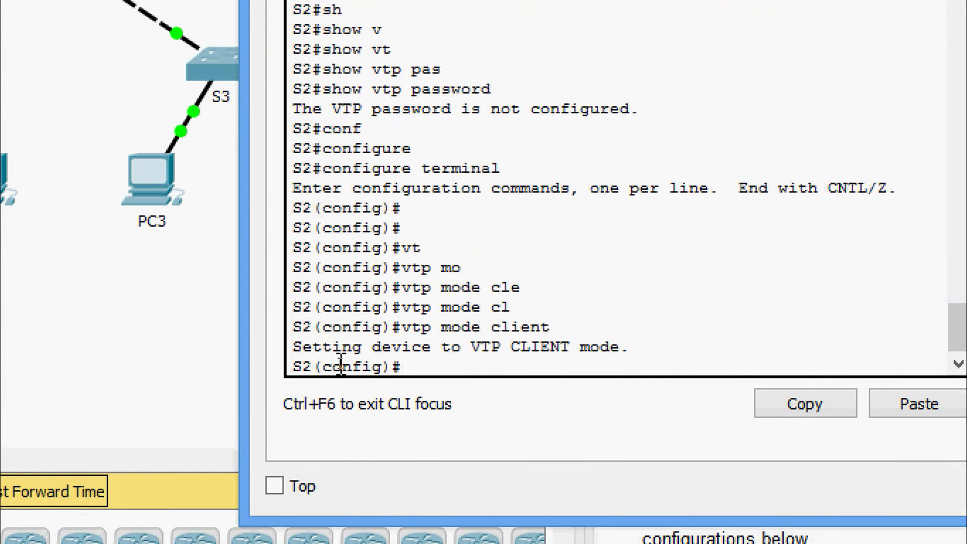
- Change S2's VTP domain to CCNA
text(vtp)
key(Tab)
text(dom)
key(Tab)
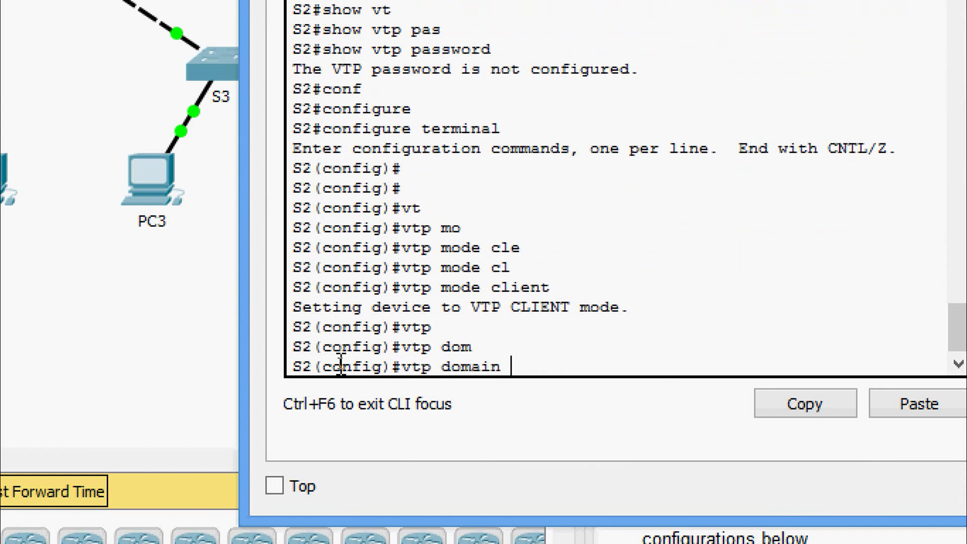
text(CCNA)
key(Return)
- Apply the lab's VTP password on S2
key(Tab)
key(Tab)
key(Return)
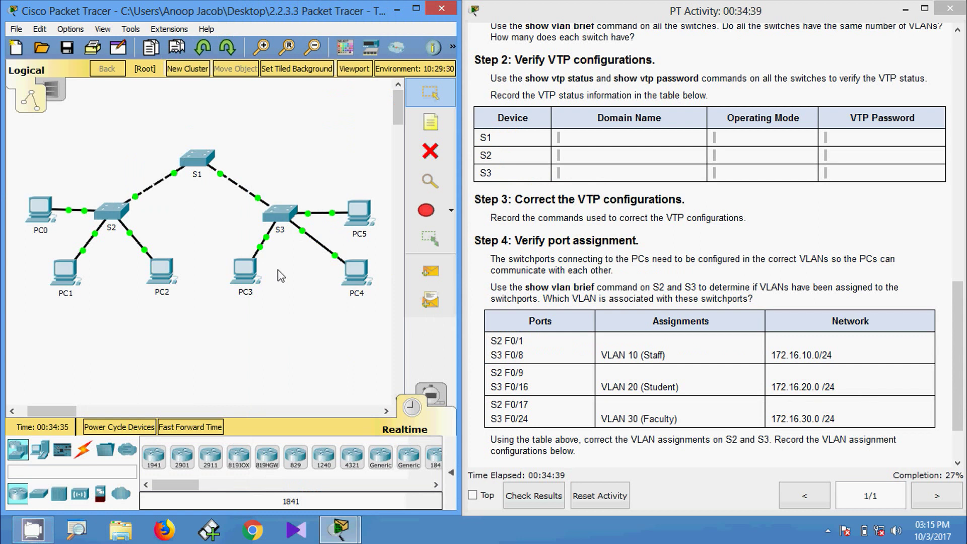
- Enter global configuration mode on switch S3
click(276, 216)
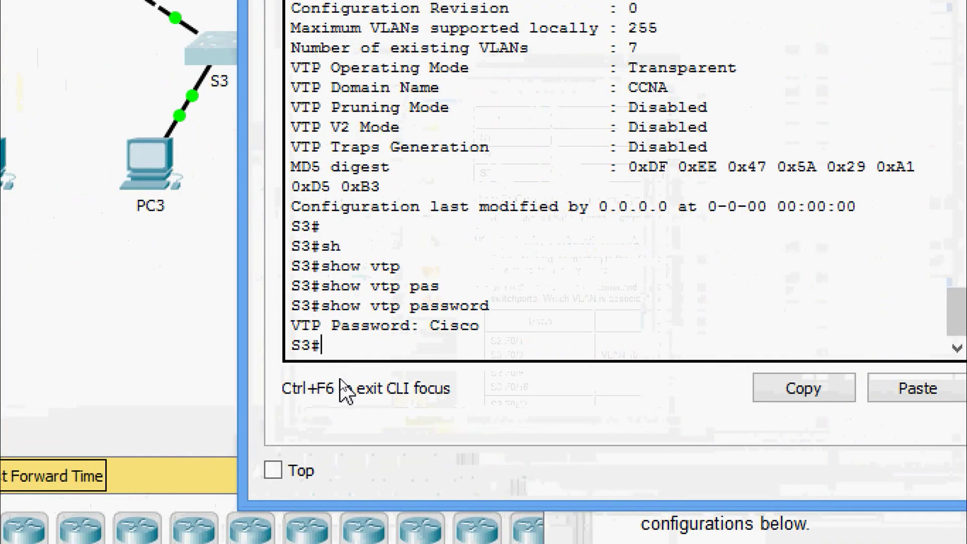
text(conf)
key(Tab)
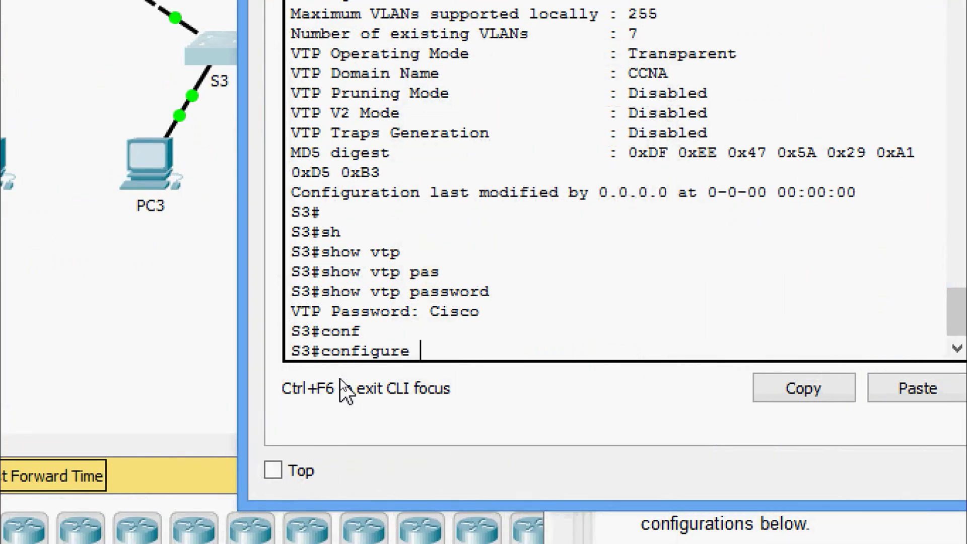
text(t)
key(Tab)
key(Return)
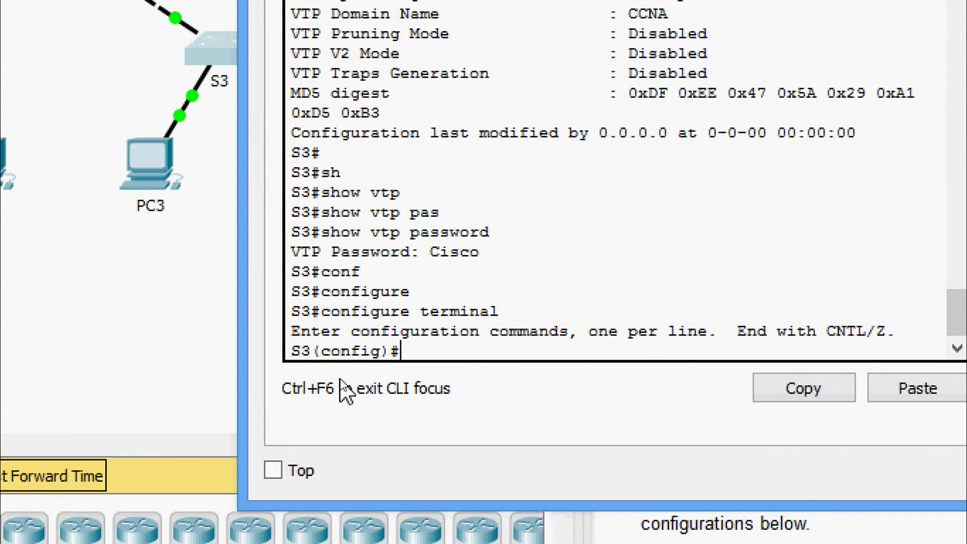
- Set S3 to VTP client mode and apply the lab's VTP password
text(vt)
key(Tab)
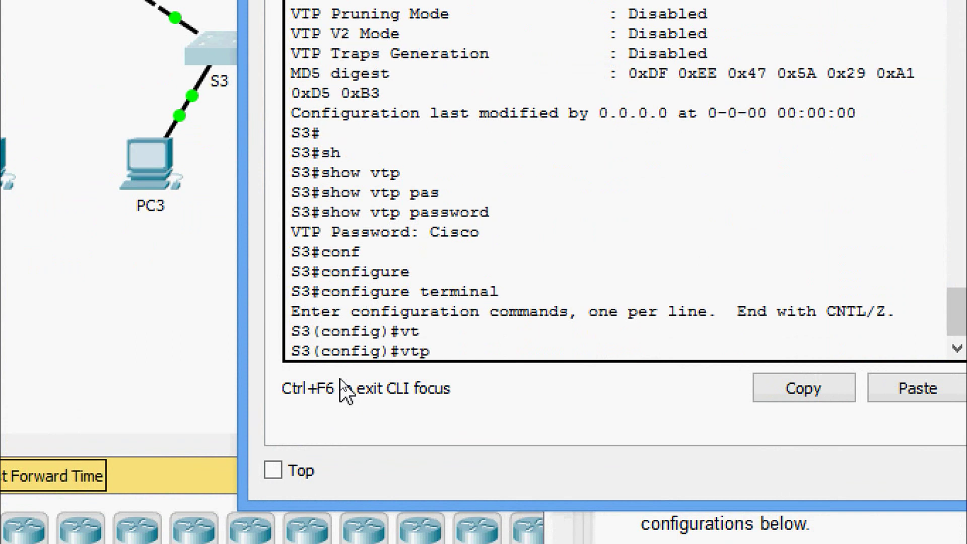
text(mo)
key(Tab)
text(cl)
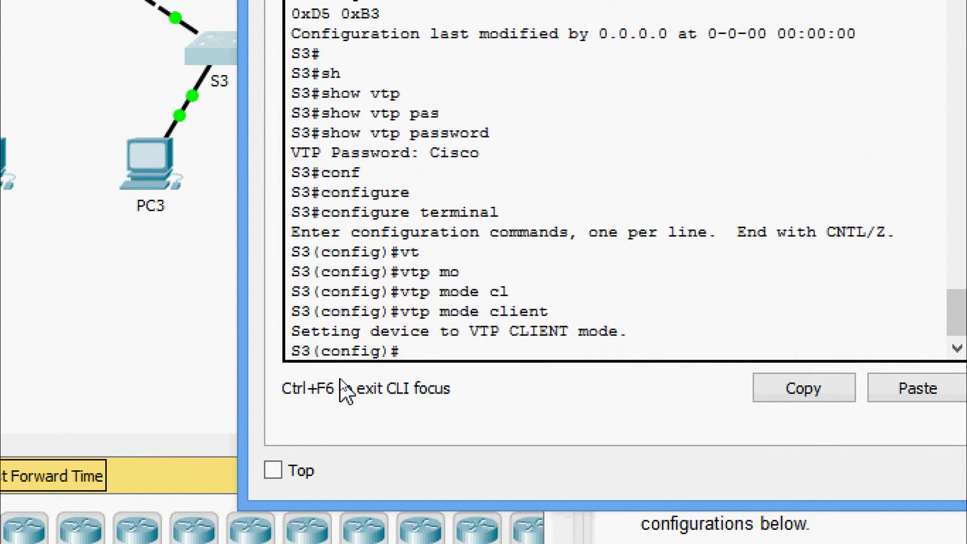
text(p)
key(Tab)
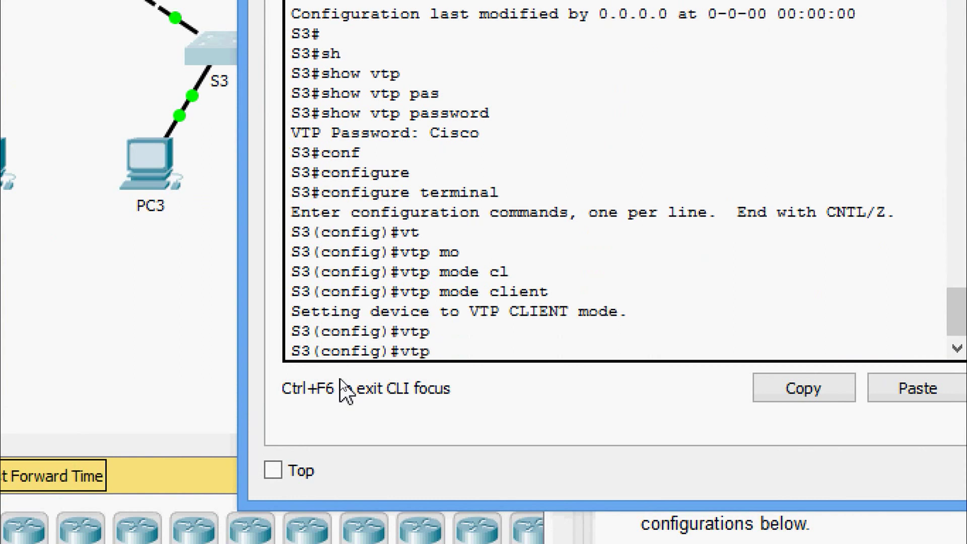
text(pas)
key(Tab)
text(cisco)
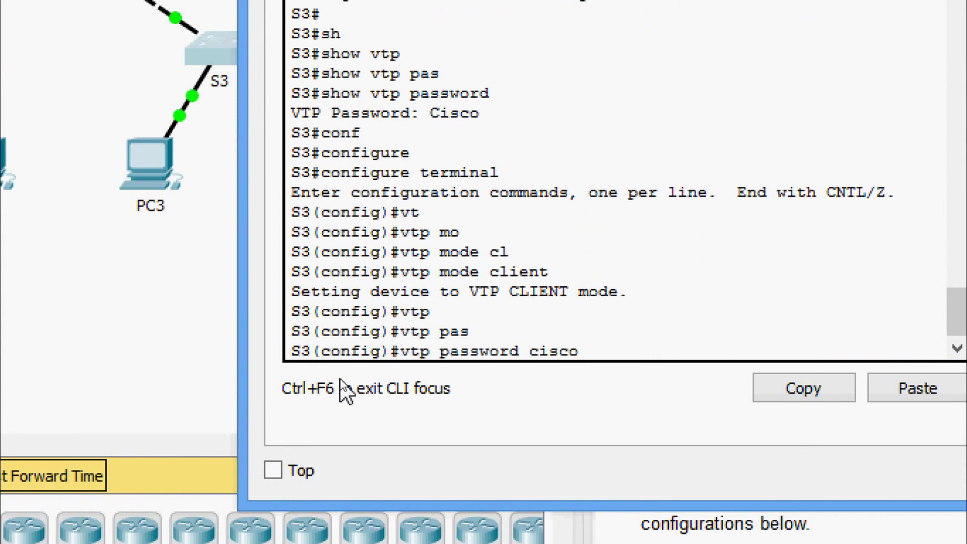
key(Return)
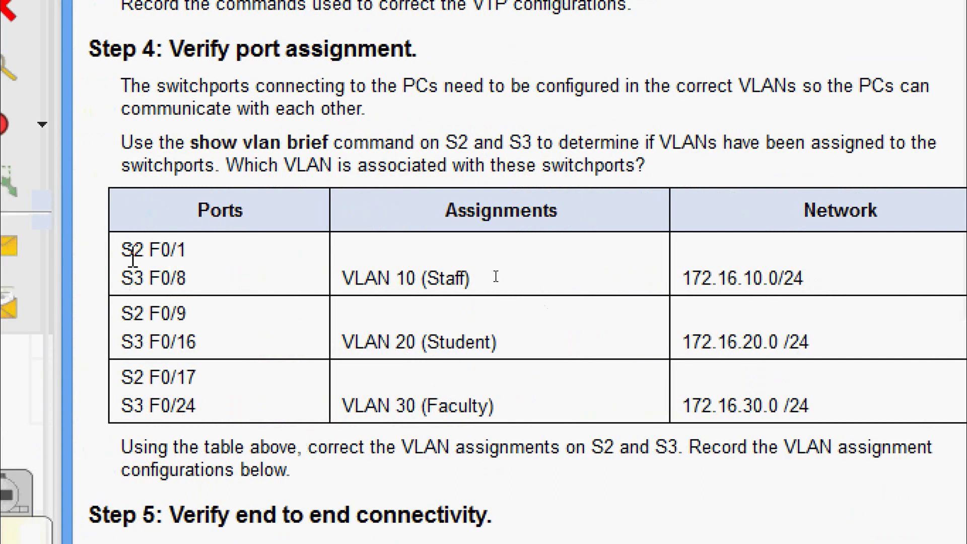
drag(122, 249, 195, 250)
drag(346, 278, 417, 278)
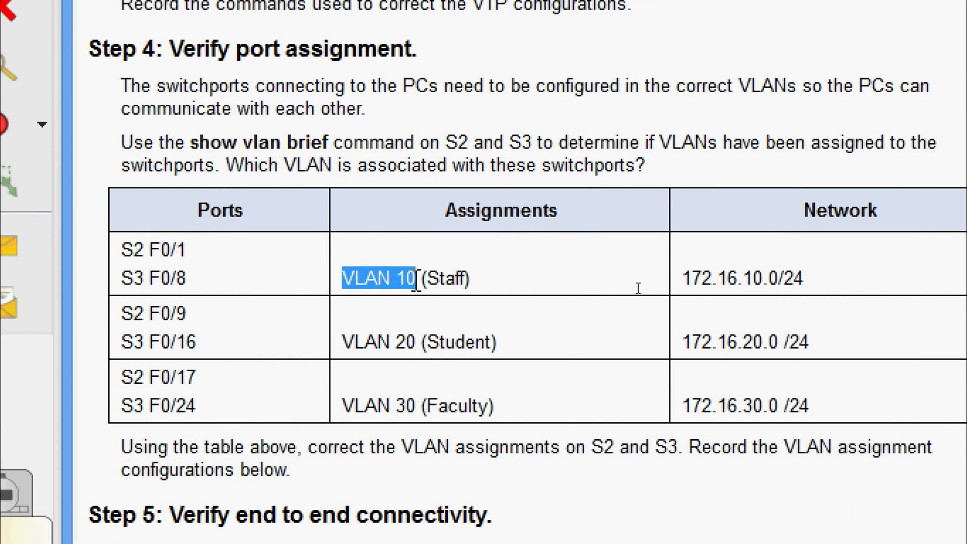
drag(121, 278, 190, 278)
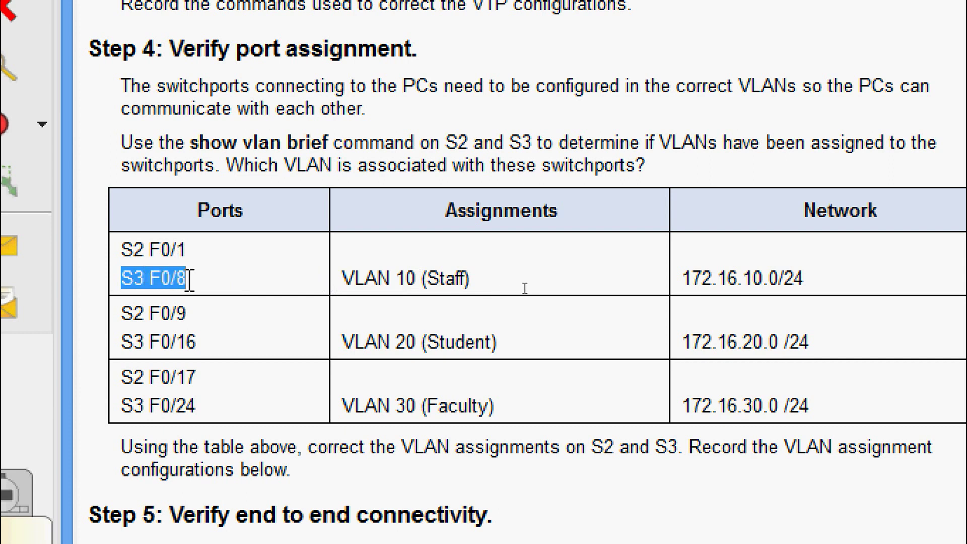
drag(341, 278, 406, 278)
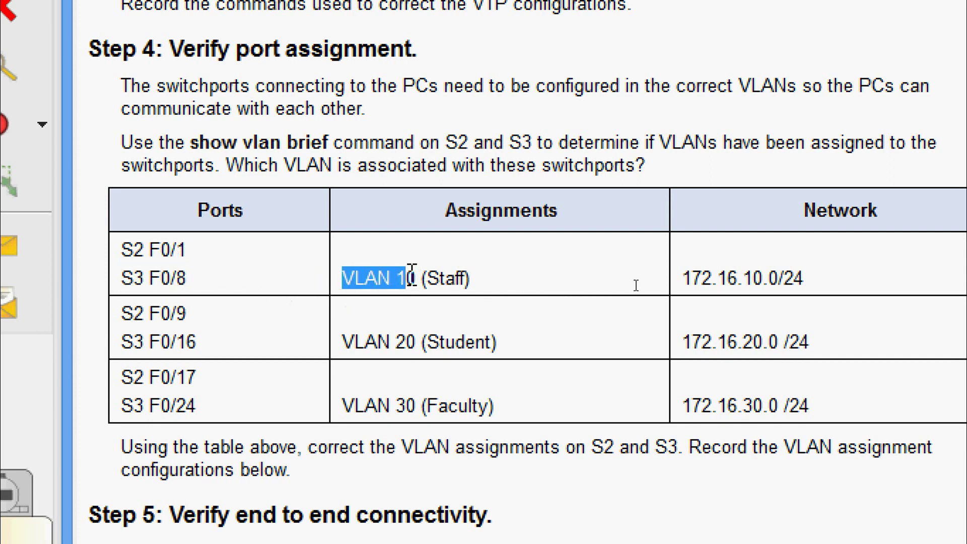
drag(134, 312, 224, 307)
drag(376, 342, 553, 405)
click(549, 384)
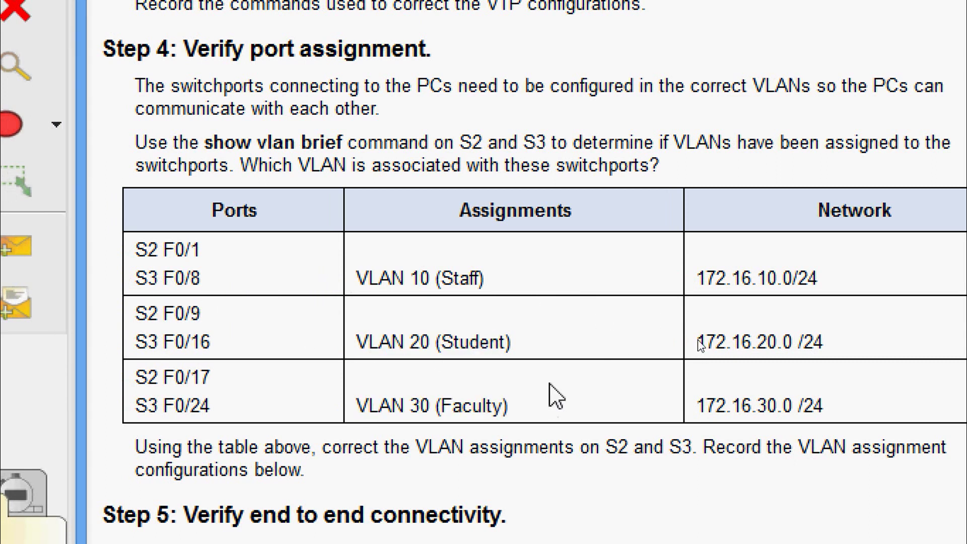
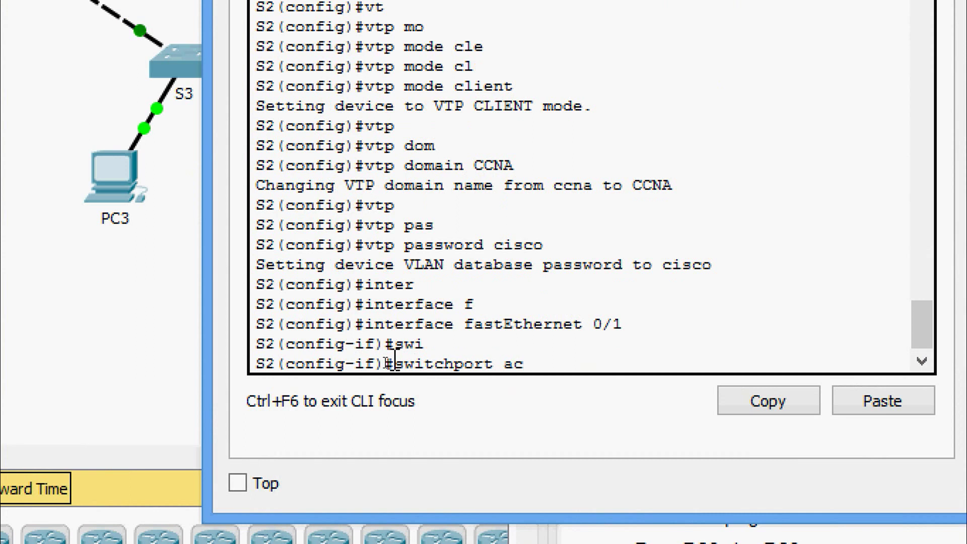
- Assign S2's FastEthernet 0/1 as an access port in VLAN 10
key(Tab)
text(vl)
key(Tab)
text(10)
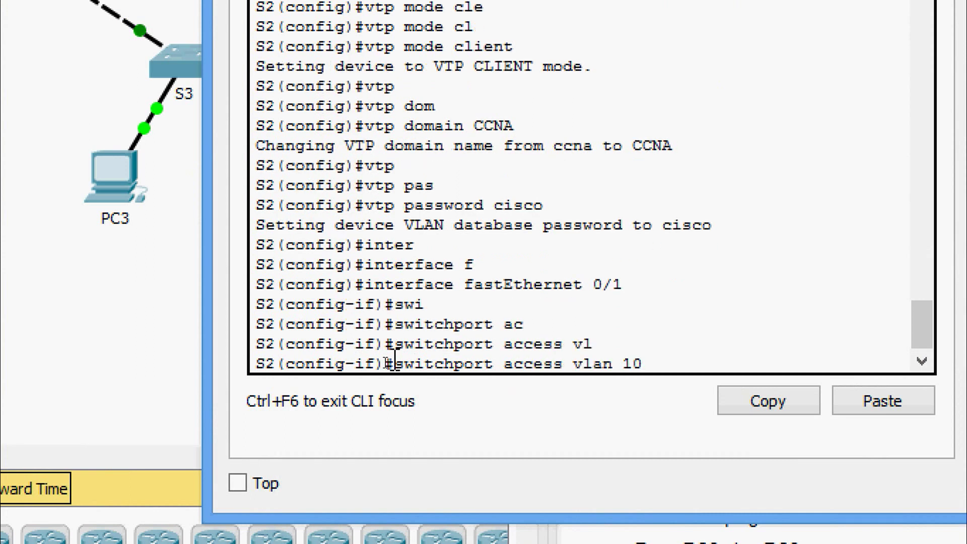
key(Return)
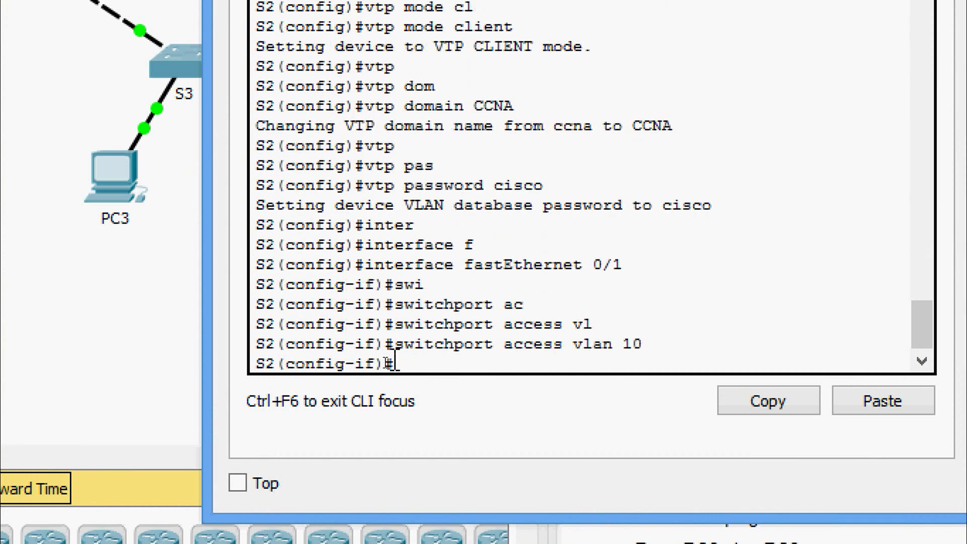
- Put S2's interface FastEthernet 0/9 into access VLAN 20
text(int f 0/9)
key(Return)
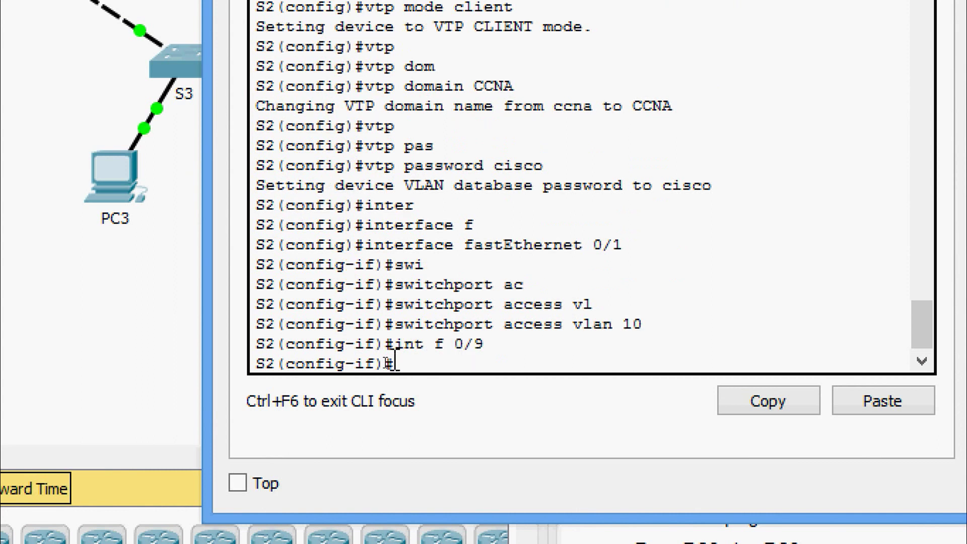
text(swi)
key(Tab)
text(ac)
key(Tab)
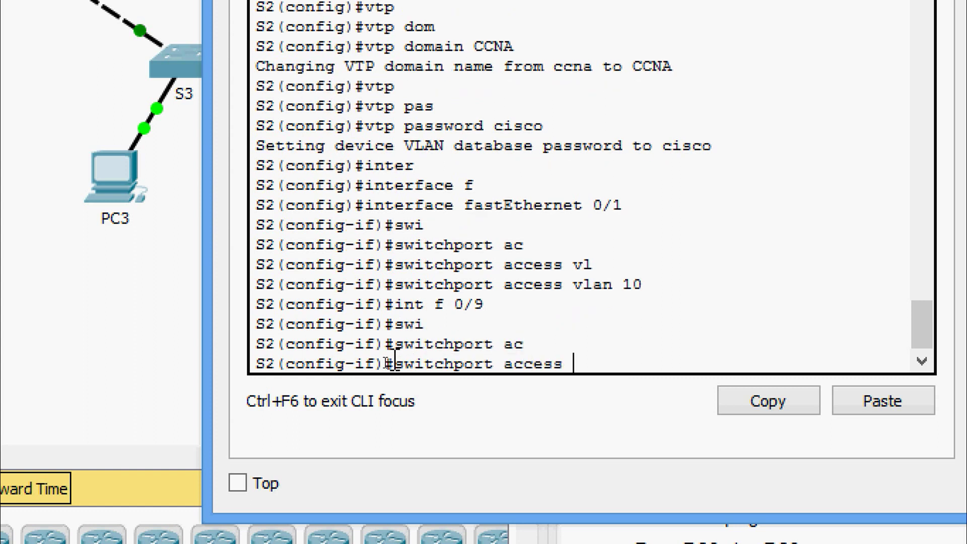
text(vl)
key(Tab)
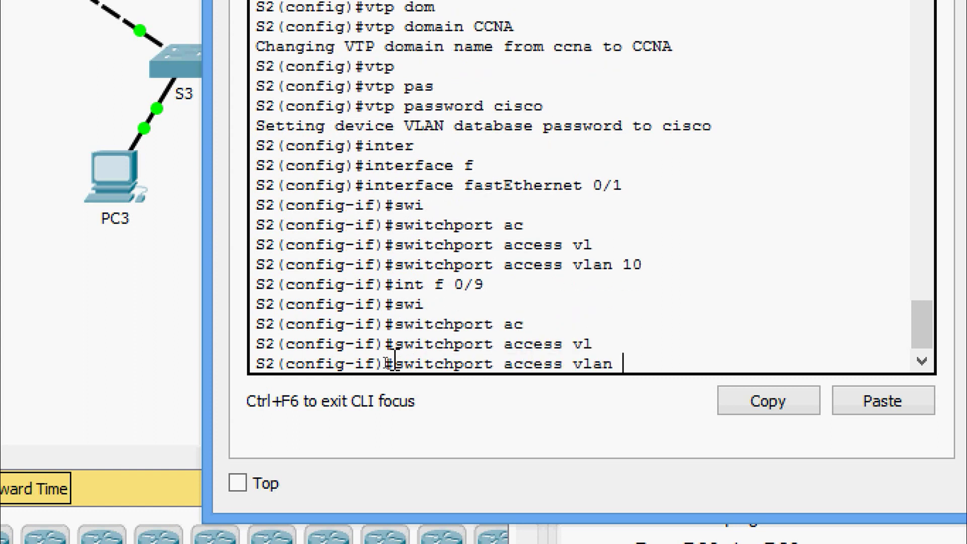
text(20)
key(Return)
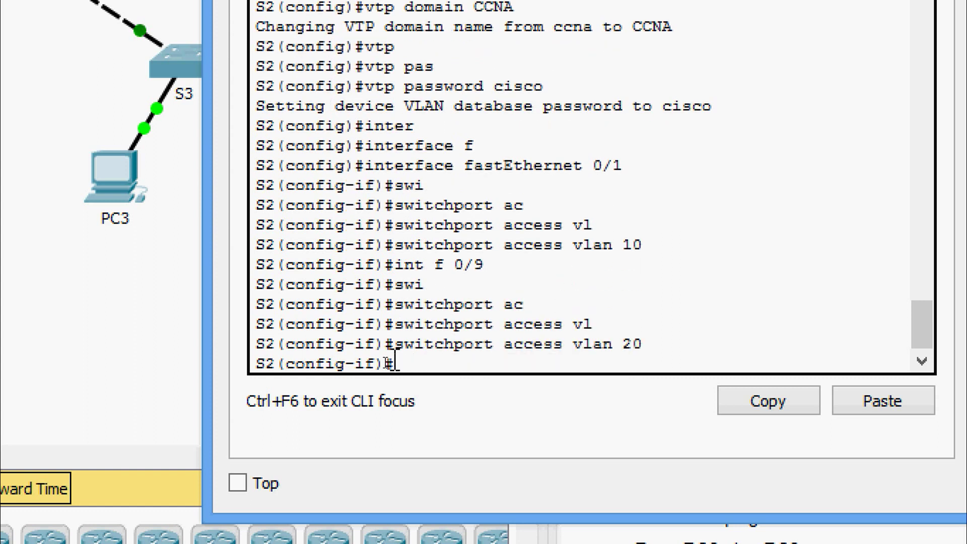
- Put S2's interface FastEthernet 0/17 into access VLAN 30
text(int f 0/)
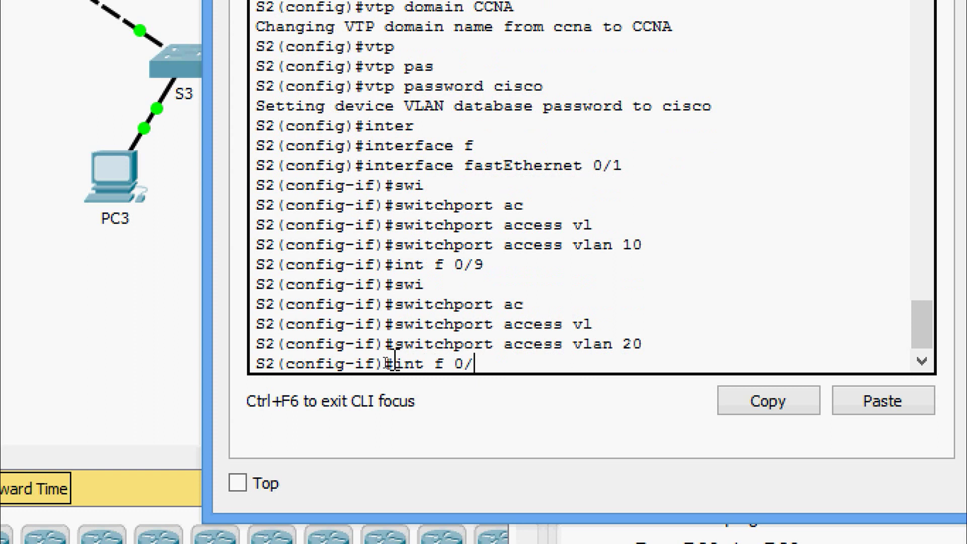
text(17)
key(Return)
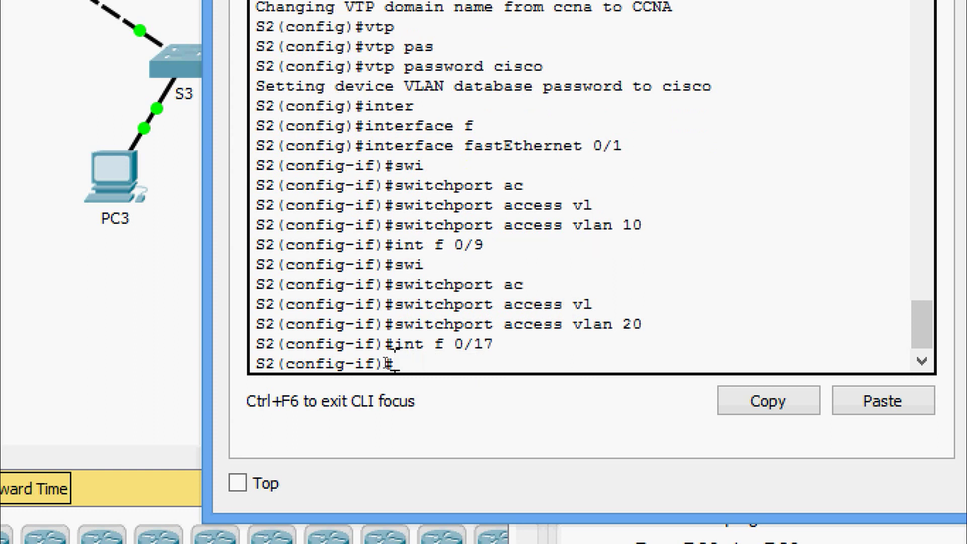
text(swi)
key(Tab)
text(ac)
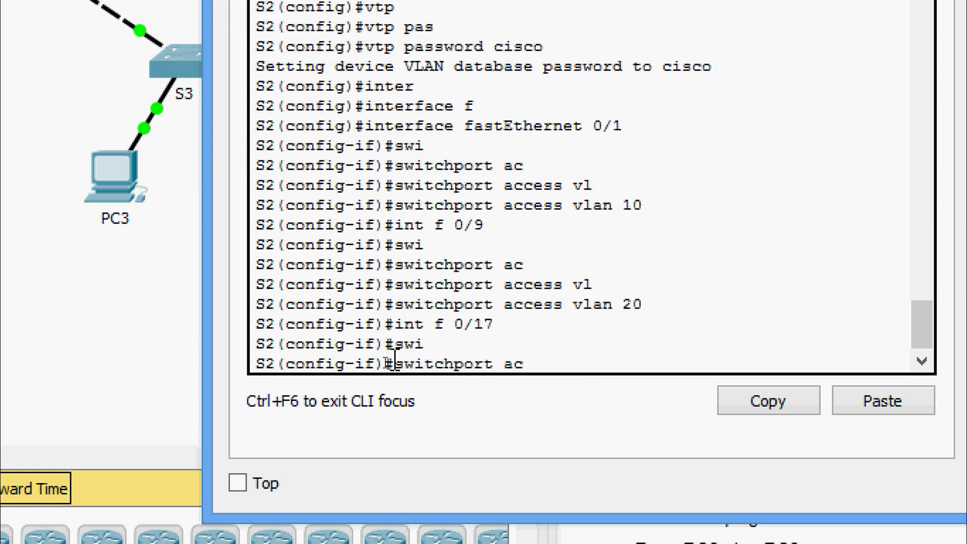
key(Tab)
text(vl)
key(Tab)
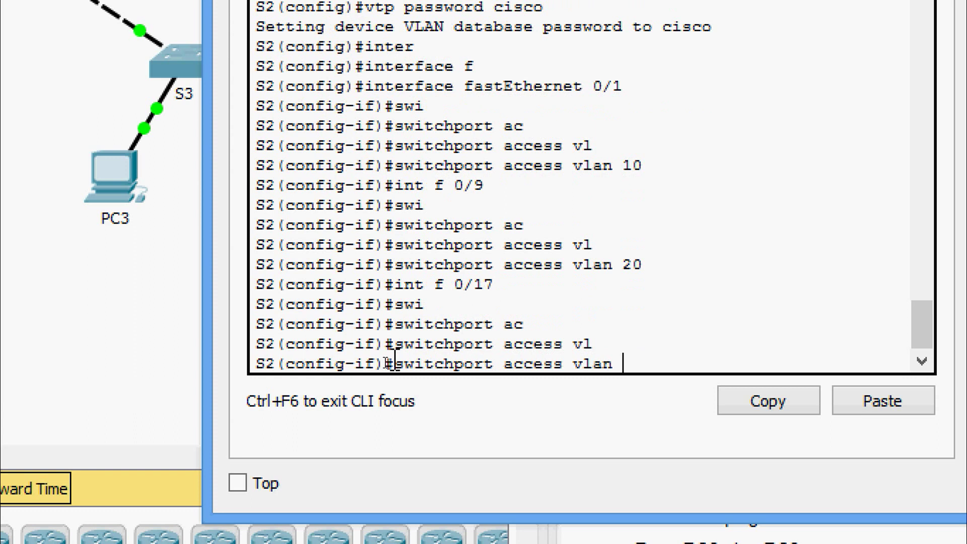
text(30)
key(Return)
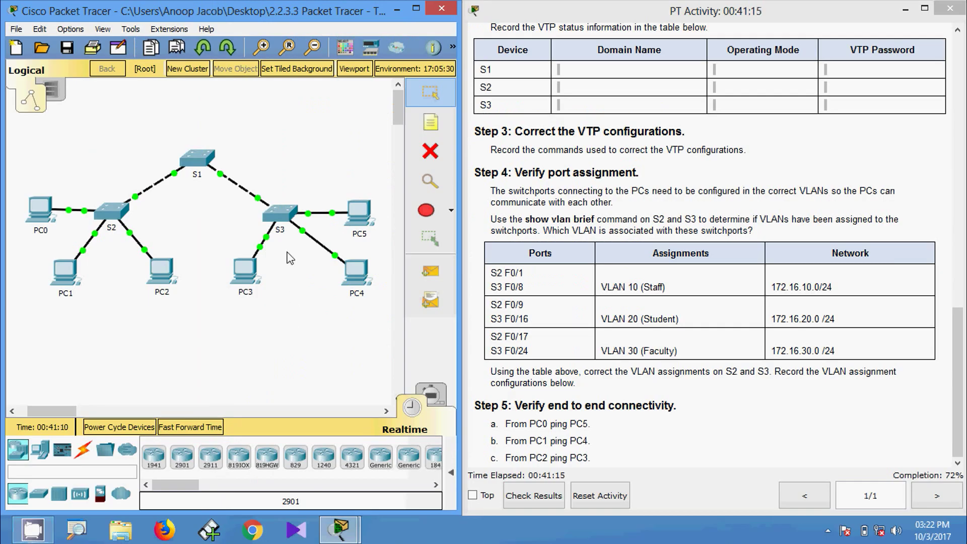
click(280, 219)
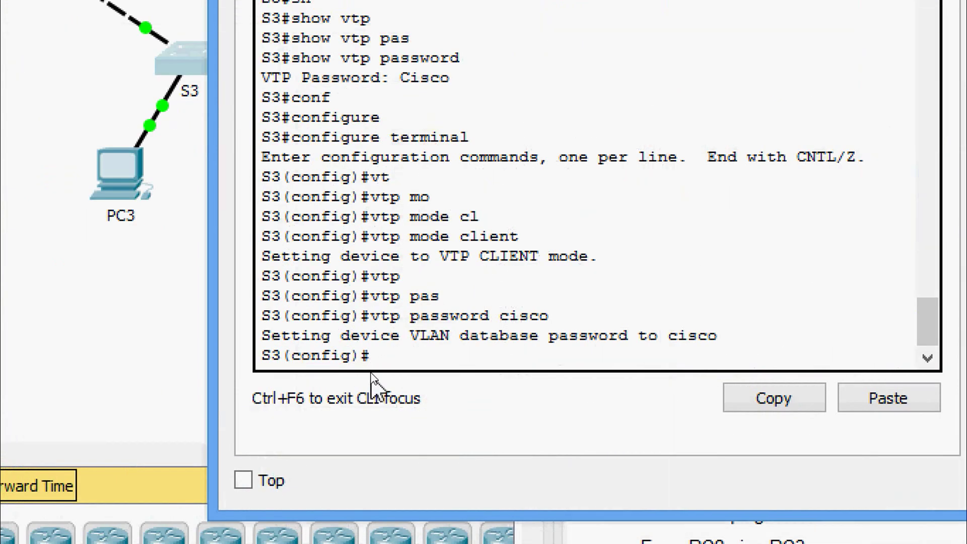
- On S3, make FastEthernet 0/8 an access port in VLAN 10
text(inter)
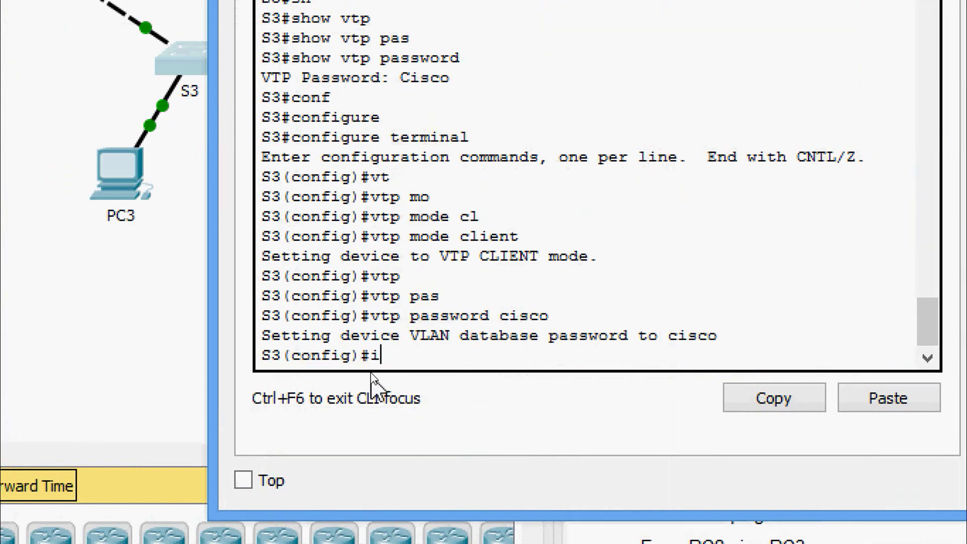
key(Tab)
text(f)
key(Tab)
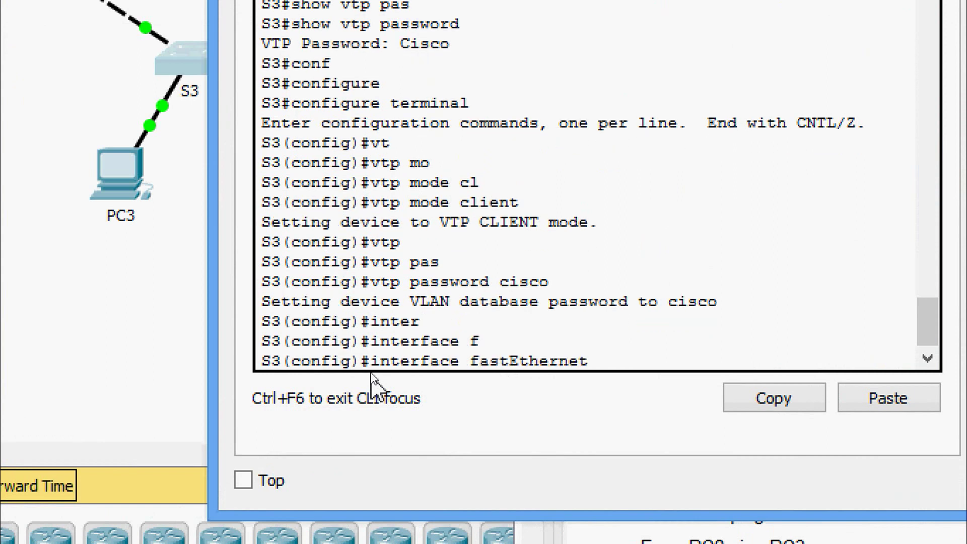
text(0/8)
key(Return)
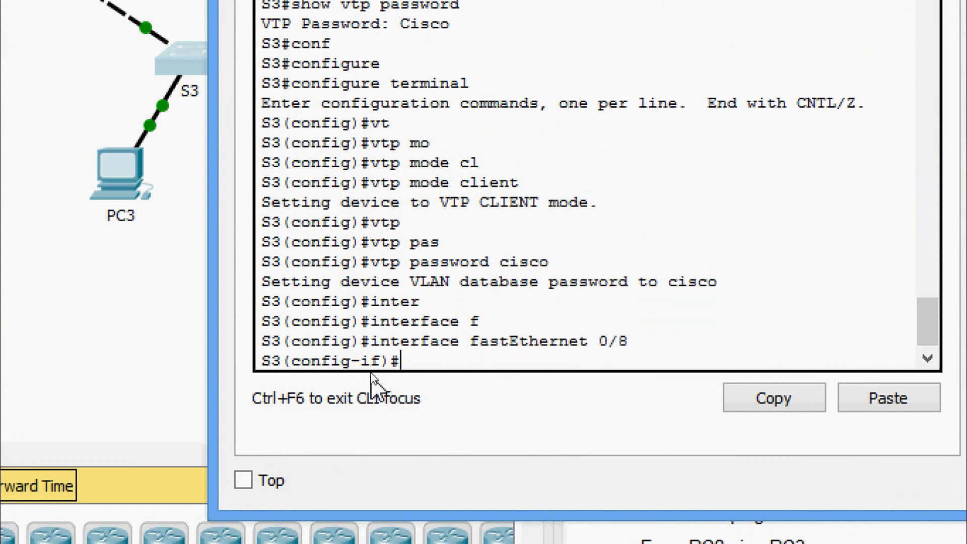
text(swi)
key(Tab)
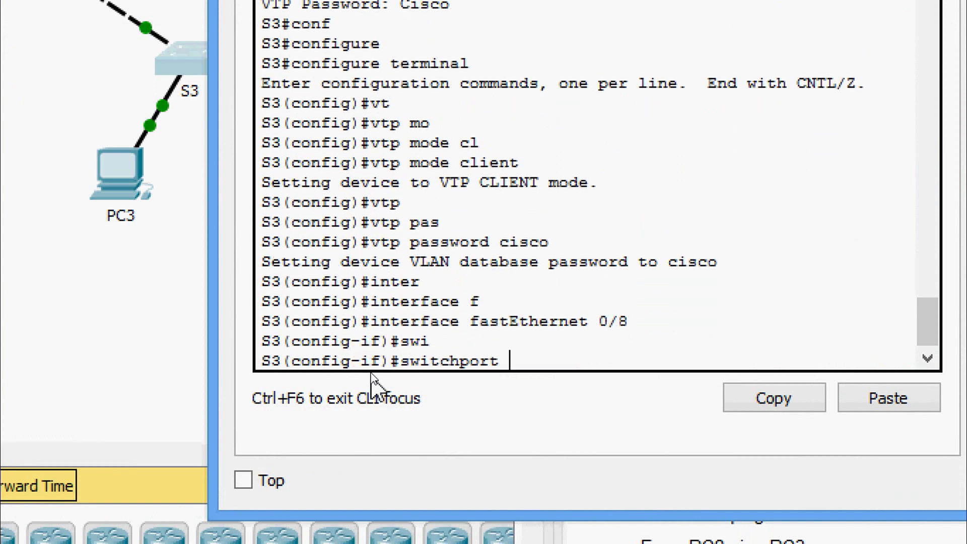
text(ac)
key(Tab)
text(vl)
key(Tab)
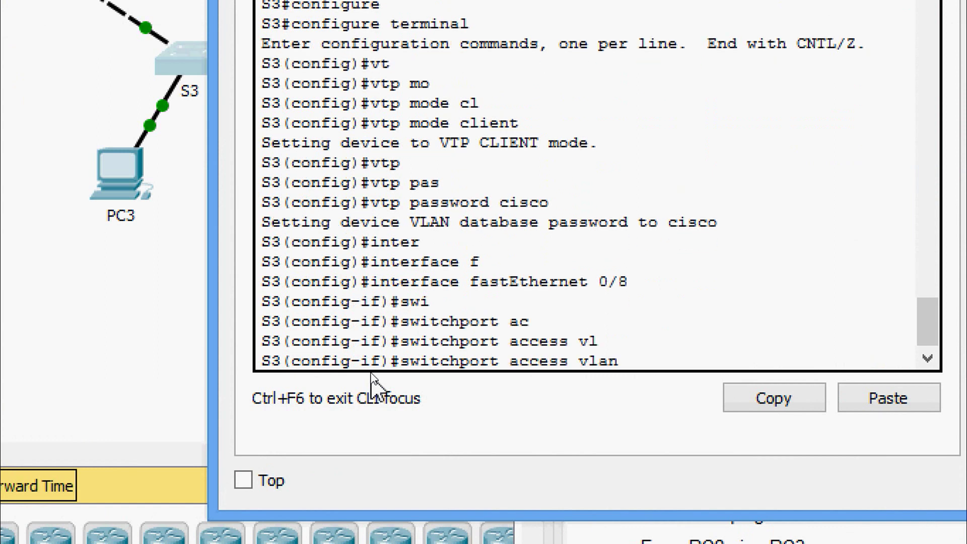
text(10)
key(Return)
- Assign S3's Fa0/16 to VLAN 20 and Fa0/24 to VLAN 30, then close S3's window
text(int)
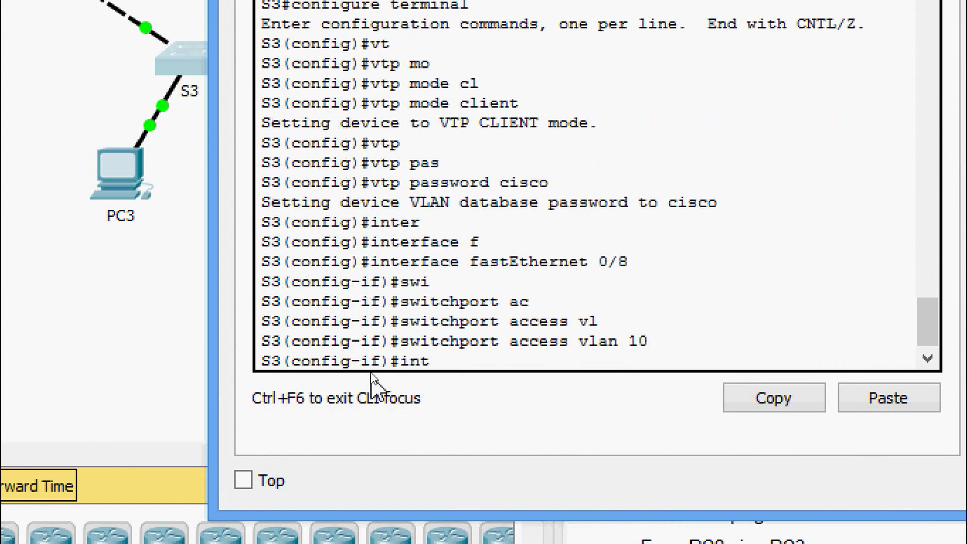
text( f )
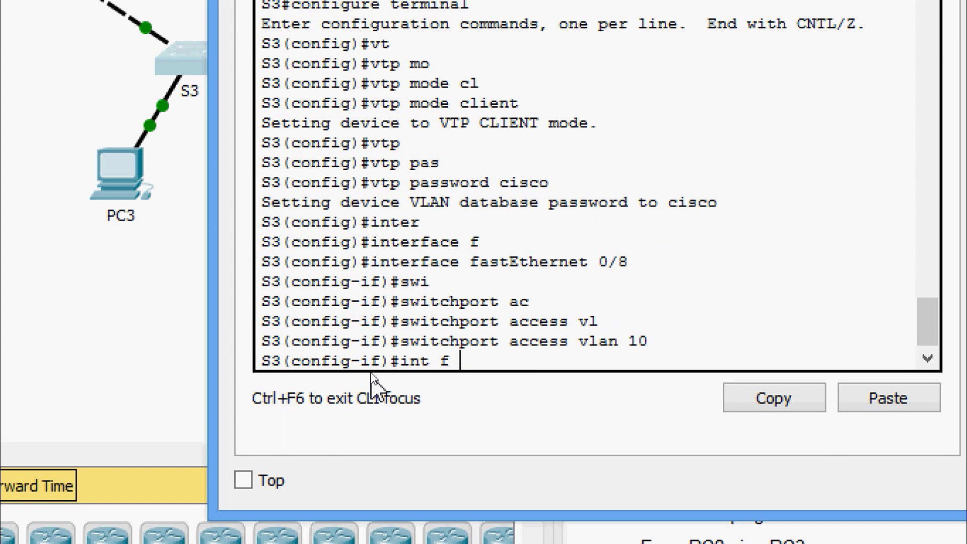
text(0/16)
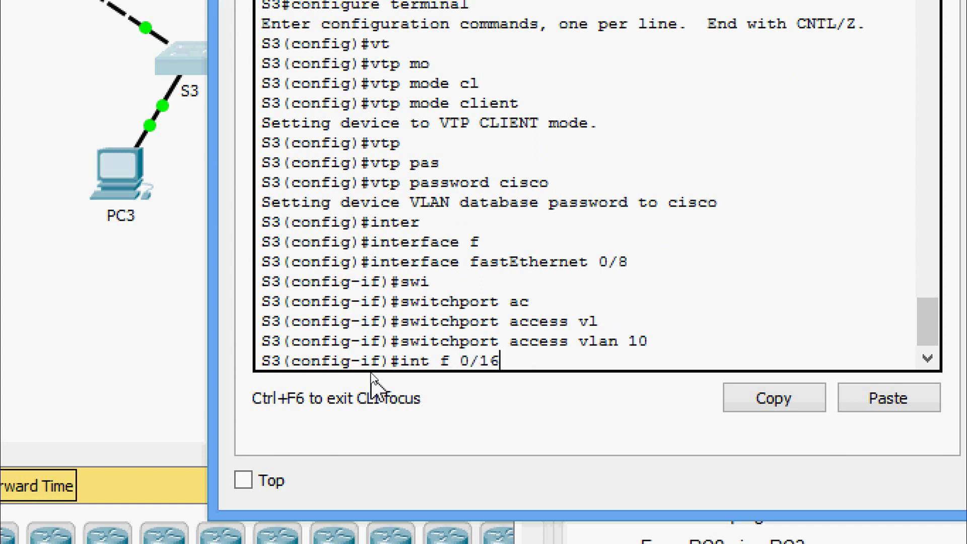
key(Return)
key(Up)
key(Up)
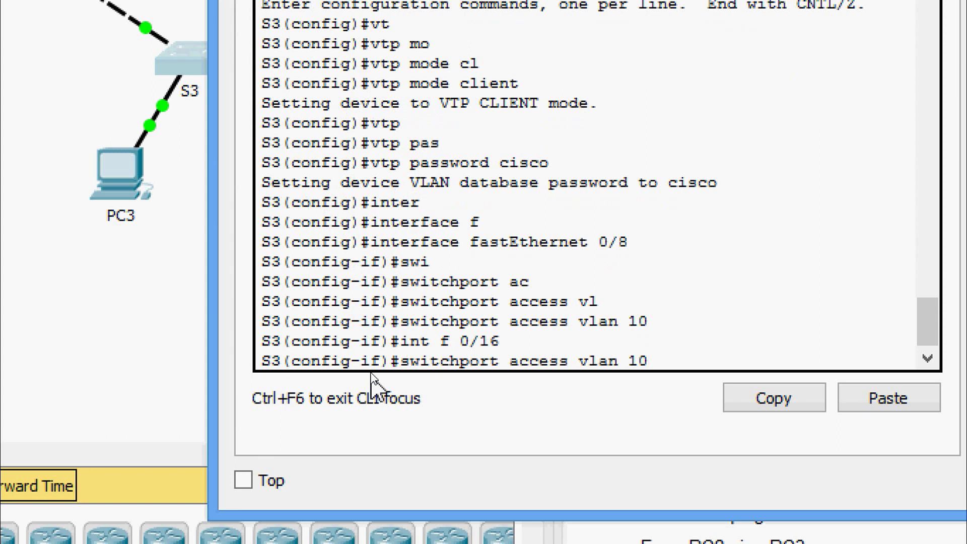
text(20)
key(Return)
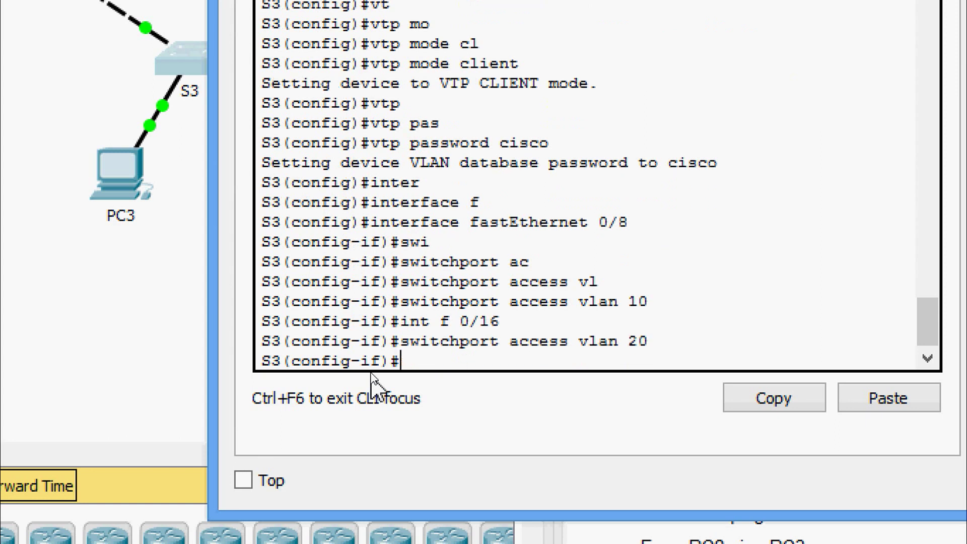
text(int f 0/24)
key(Return)
key(Up)
key(Up)
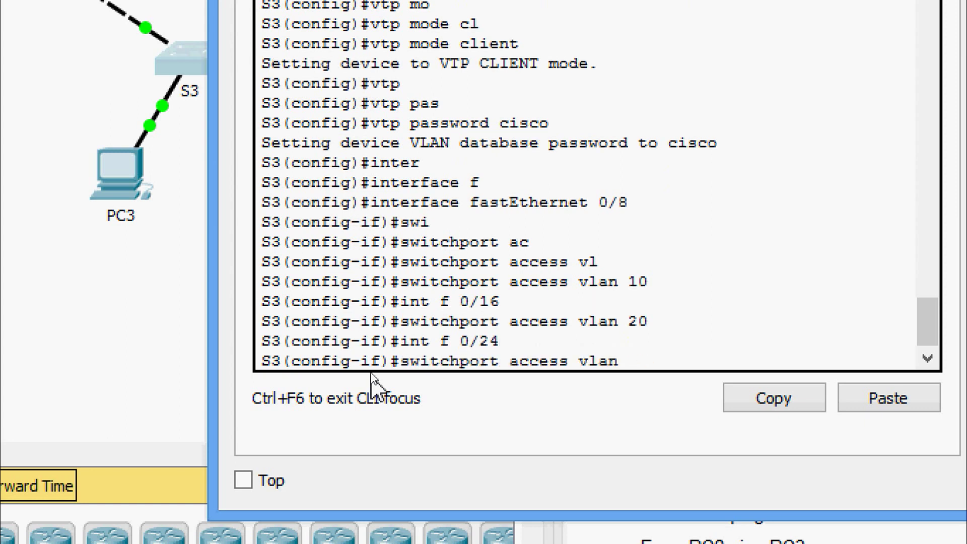
text(30)
key(Return)
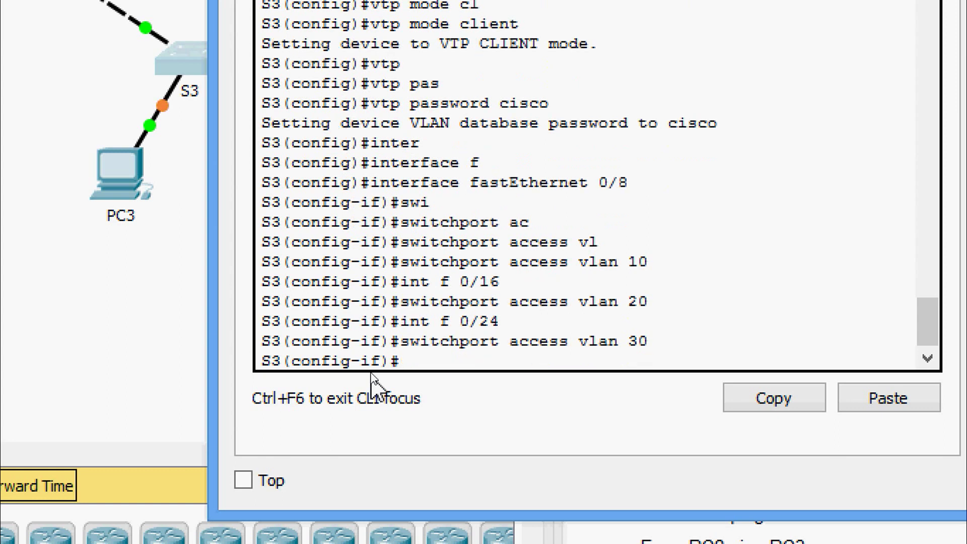
click(633, 421)
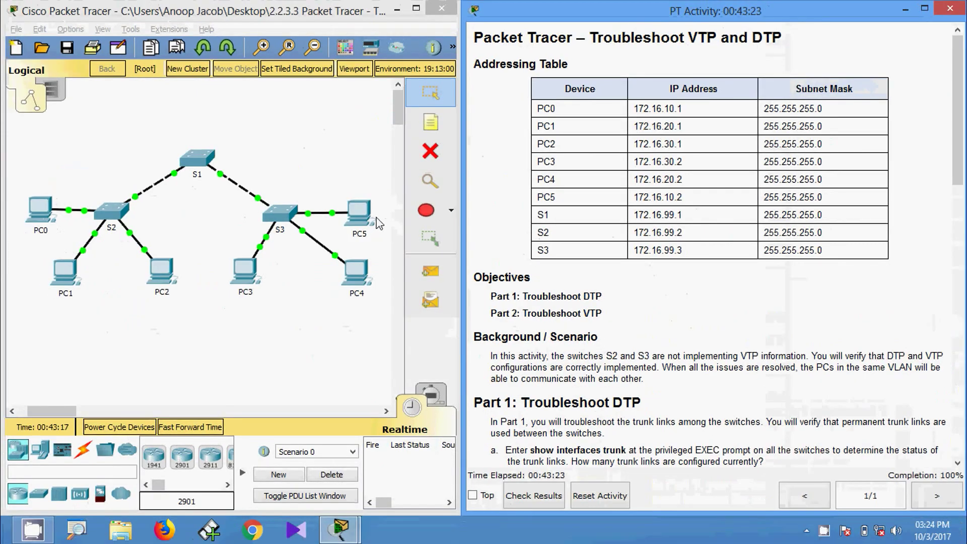
- Run ipconfig in PC5's Command Prompt to show its address 172.16.10.2
click(363, 220)
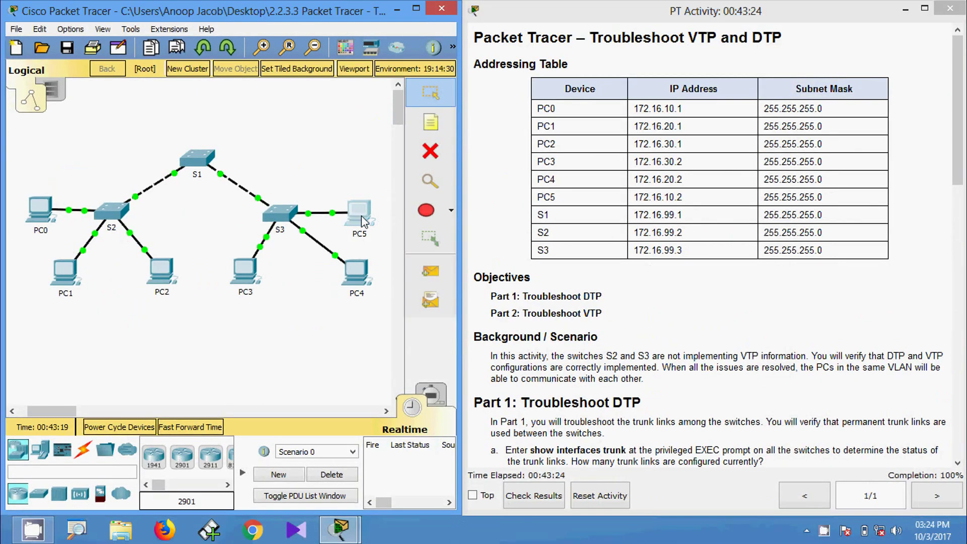
click(305, 94)
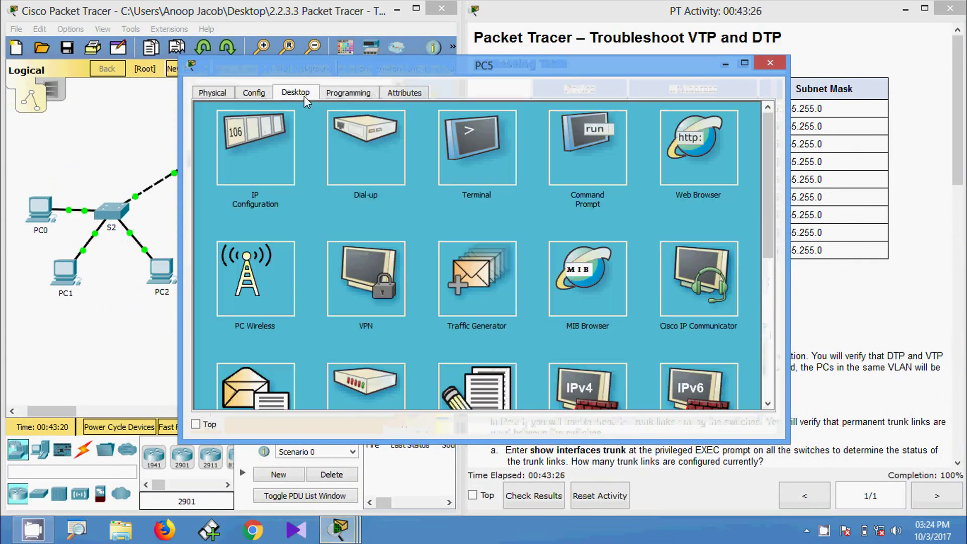
click(593, 176)
text(ipco)
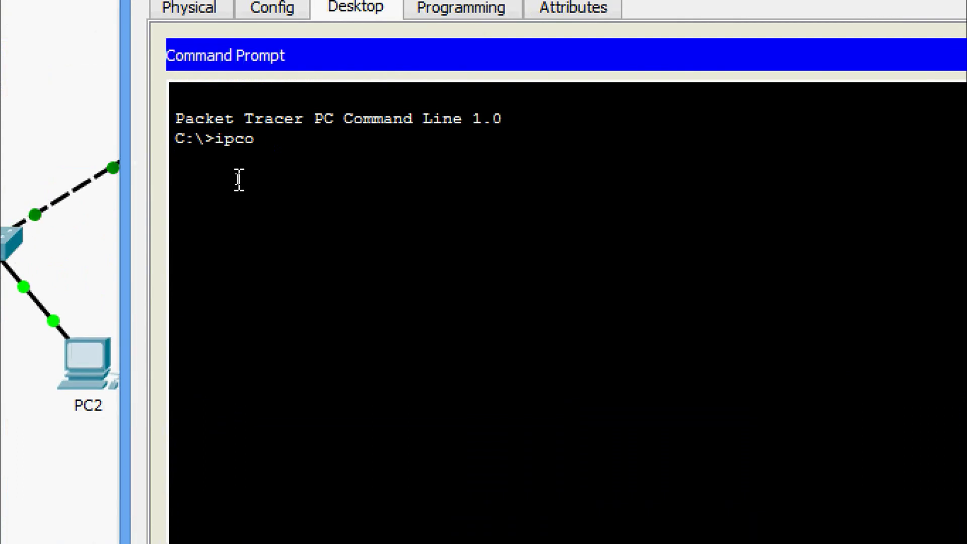
text(nfig)
key(Return)
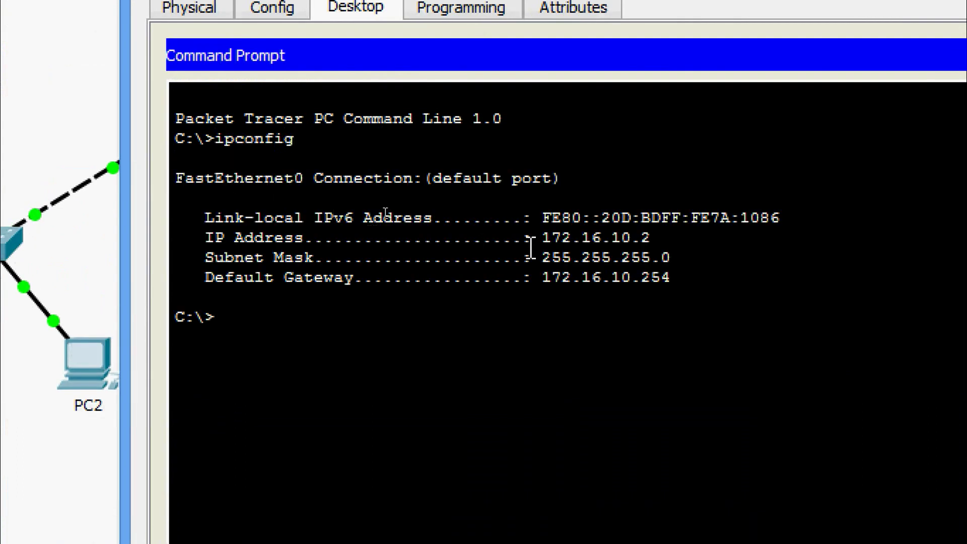
- Copy PC5's IP address 172.16.10.2 and close PC5's window
drag(545, 237, 652, 238)
right_click(615, 237)
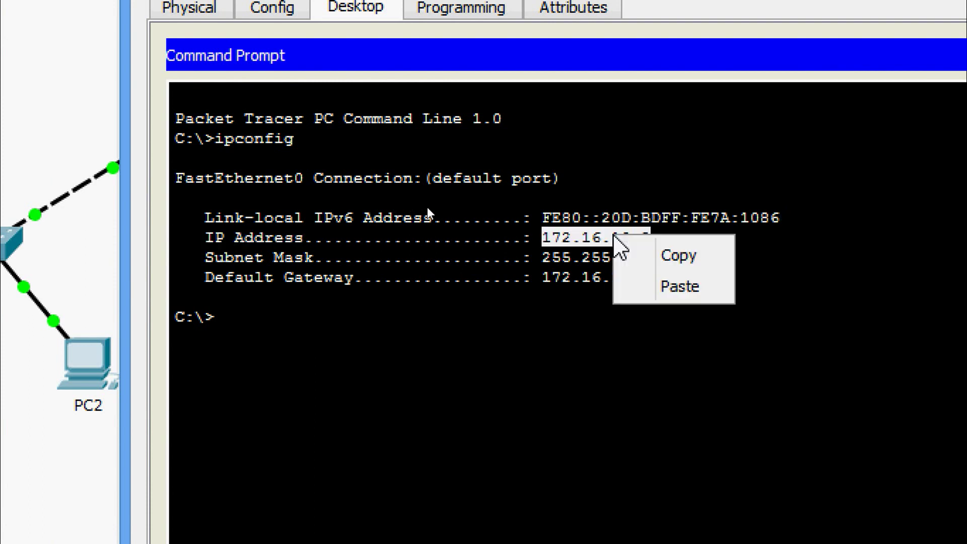
click(671, 254)
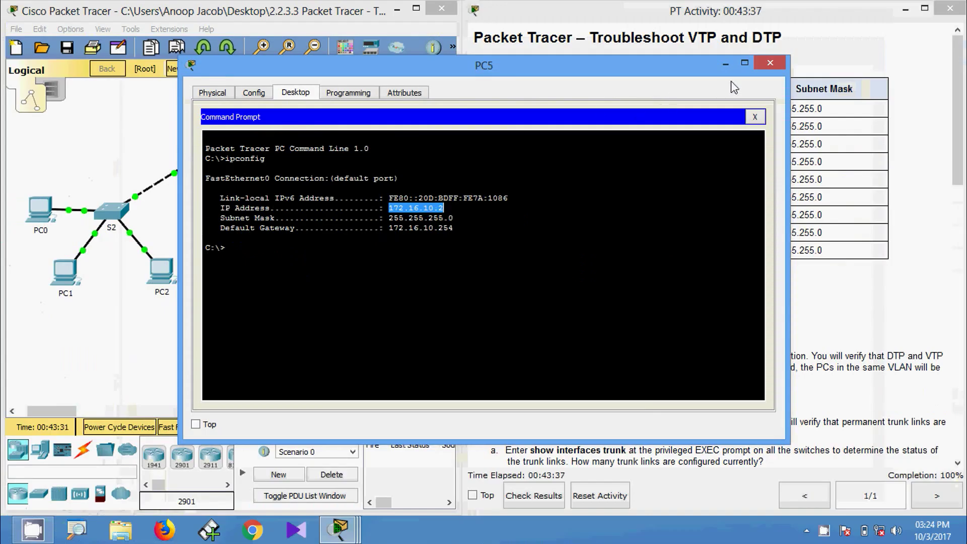
click(769, 64)
click(29, 214)
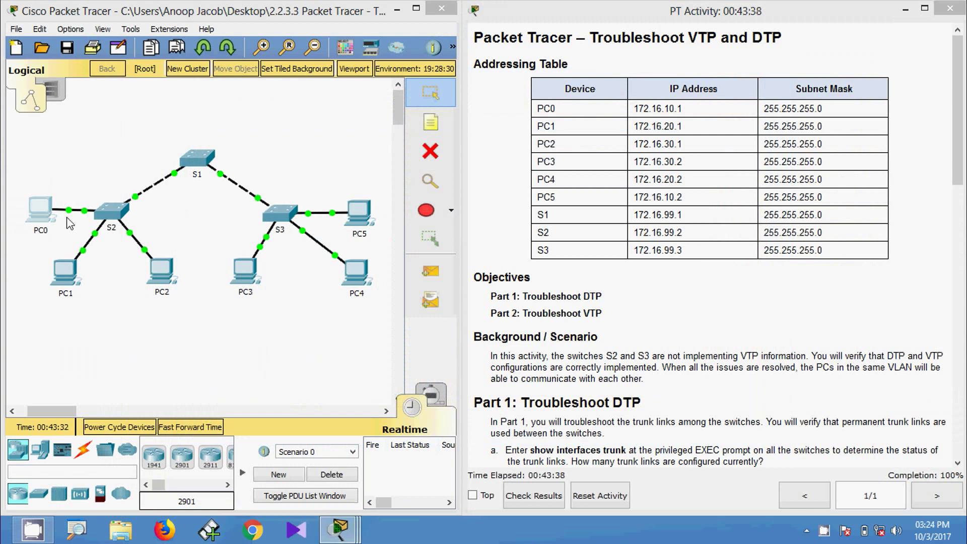
- Ping PC5 at 172.16.10.2 from PC0's Command Prompt using the pasted address
click(295, 95)
click(557, 171)
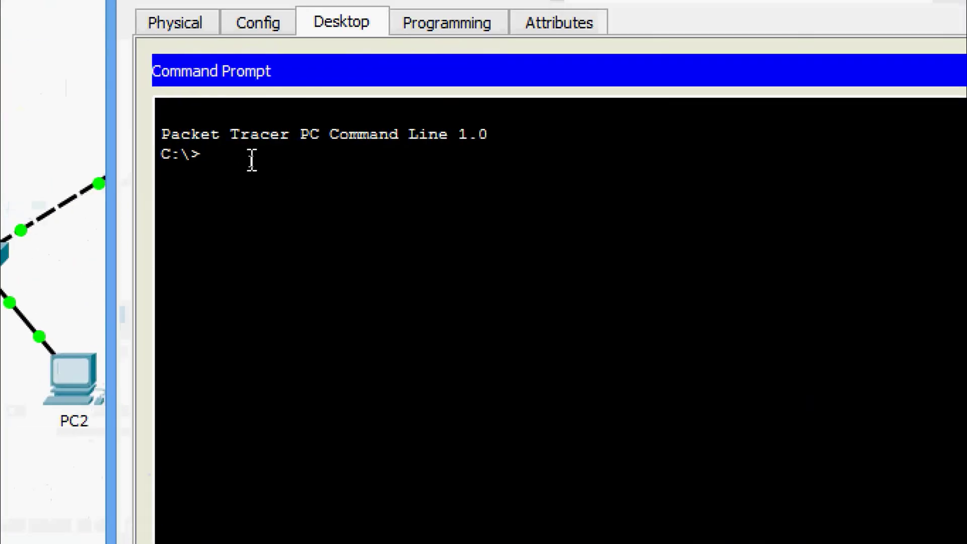
text(ping)
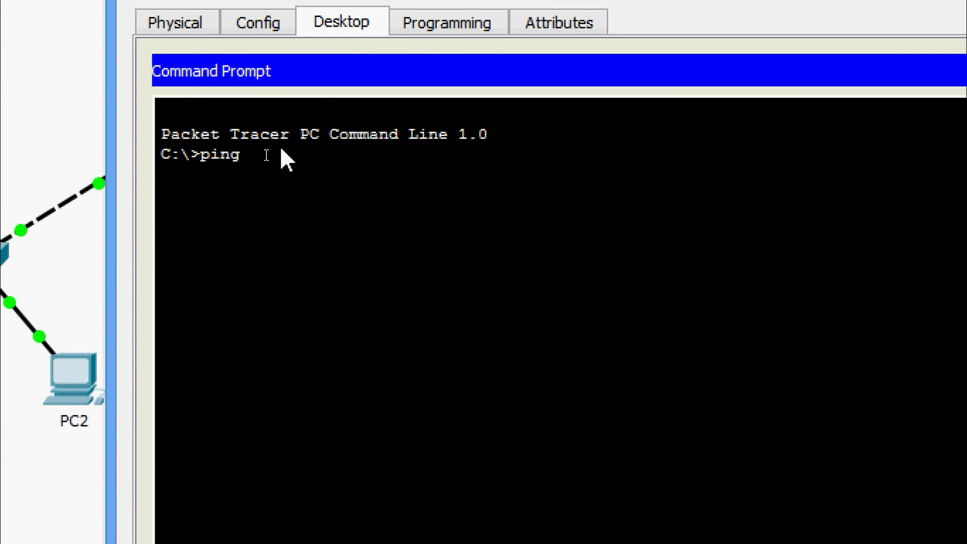
right_click(282, 154)
click(325, 198)
key(Return)
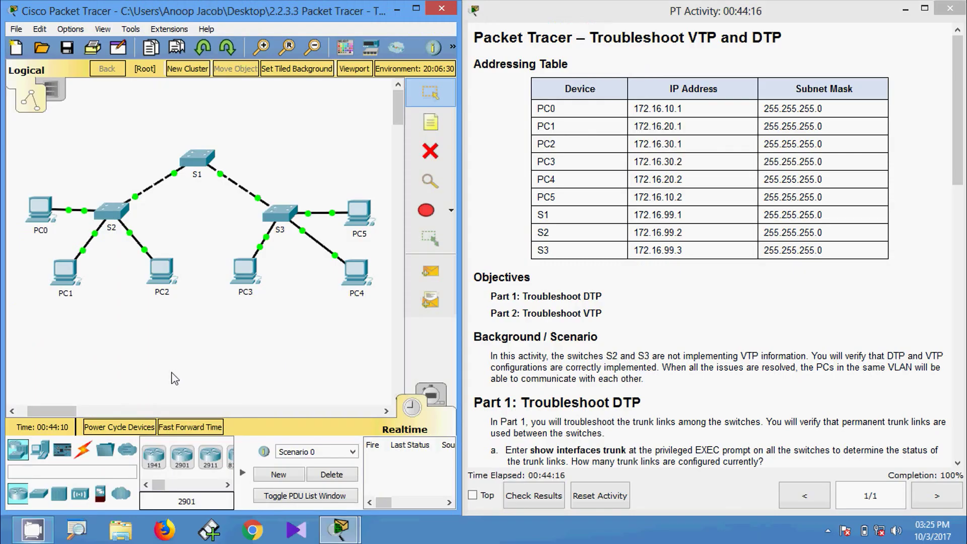
click(358, 300)
- Run ipconfig on PC4, copy its IP address 172.16.20.2, and close its window
click(298, 94)
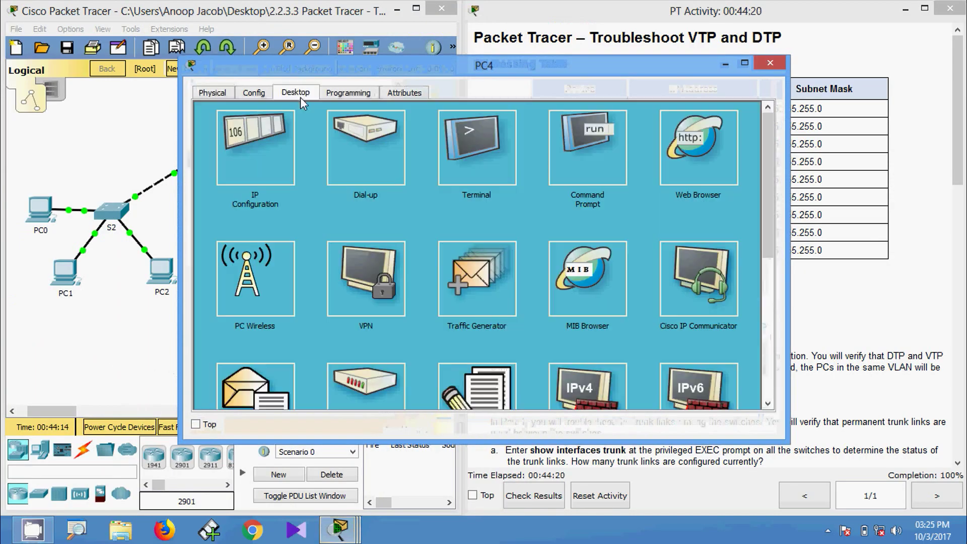
click(558, 191)
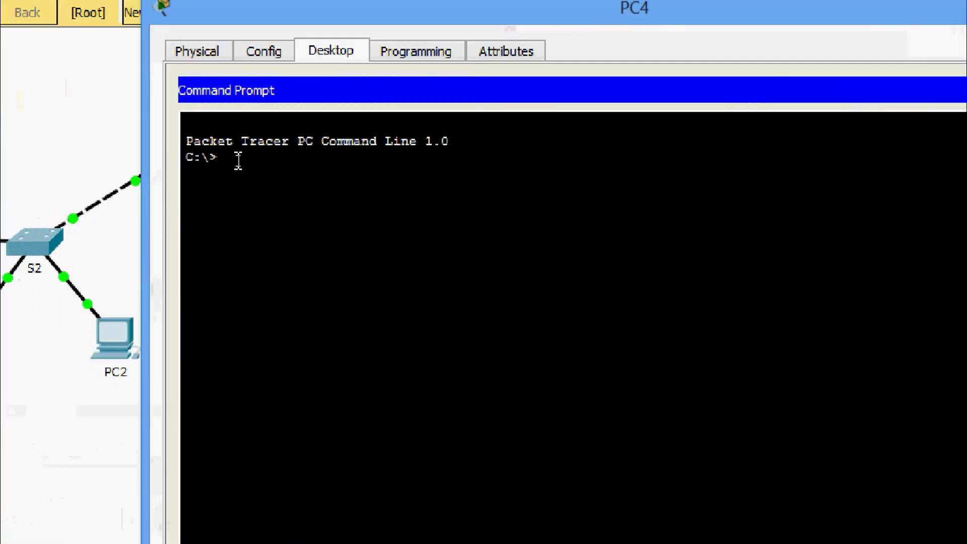
text(ipconfig)
key(Return)
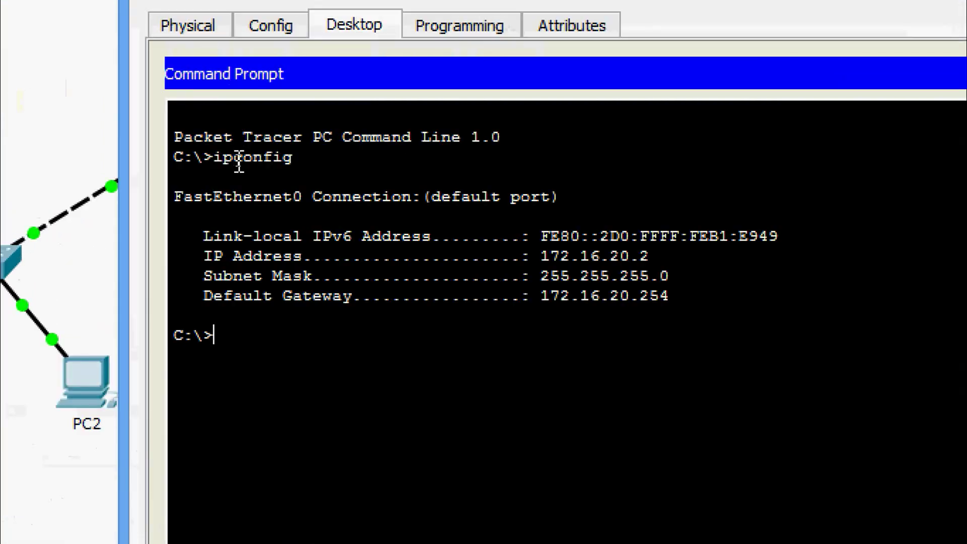
drag(542, 257, 651, 256)
right_click(650, 255)
click(664, 266)
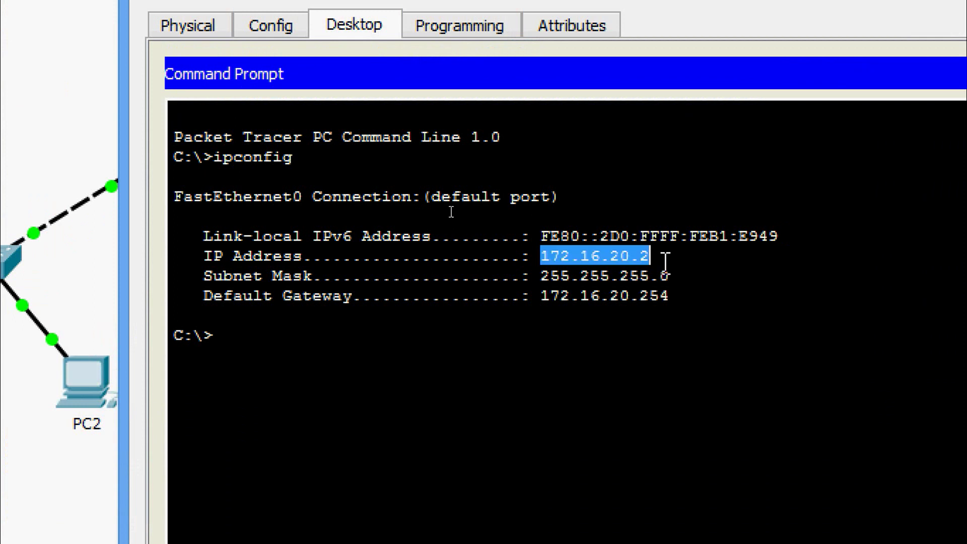
click(748, 119)
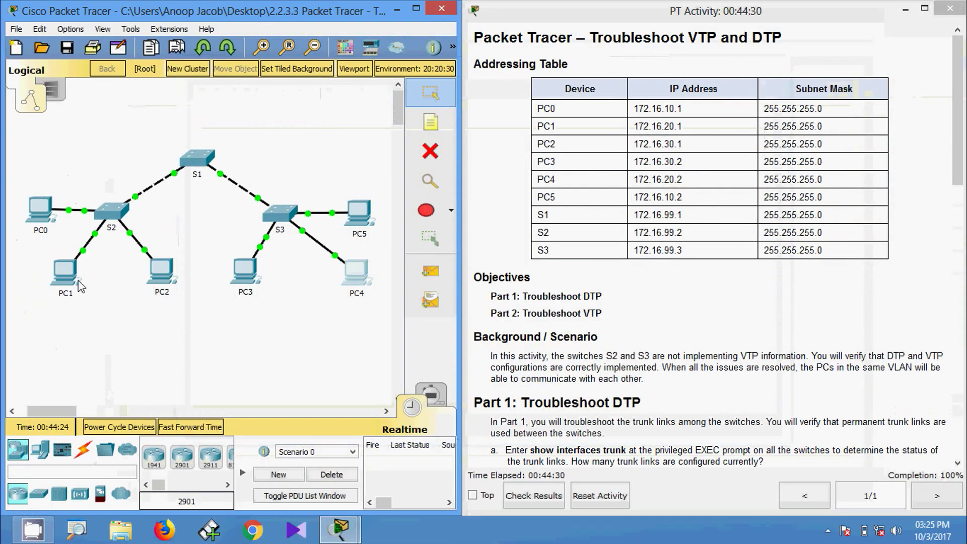
- Ping 172.16.20.2 from PC1's Command Prompt using the pasted address
click(78, 282)
click(295, 92)
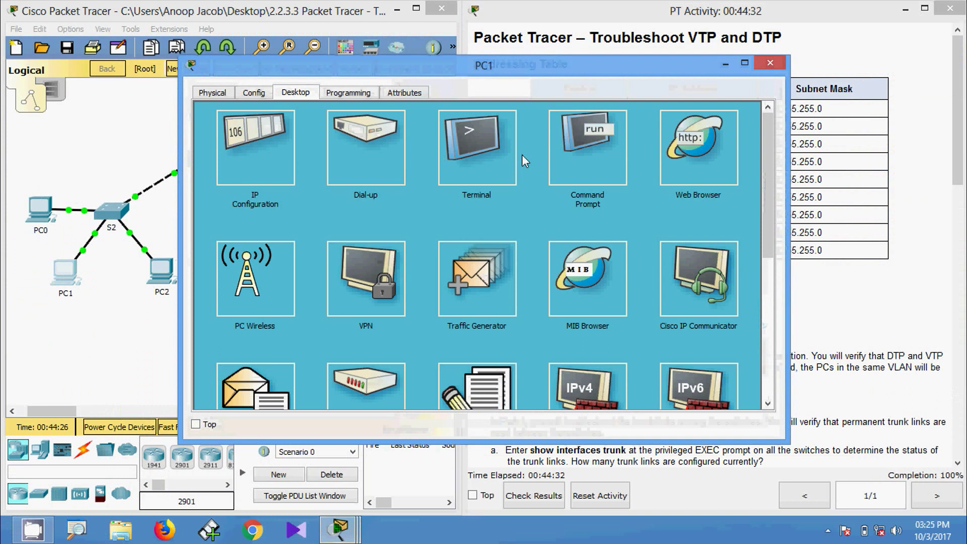
click(587, 151)
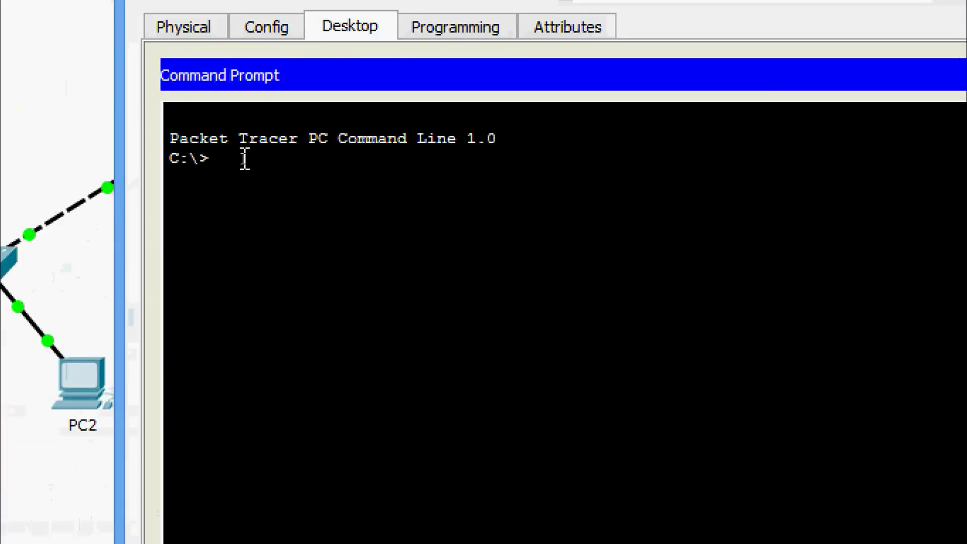
text(ping)
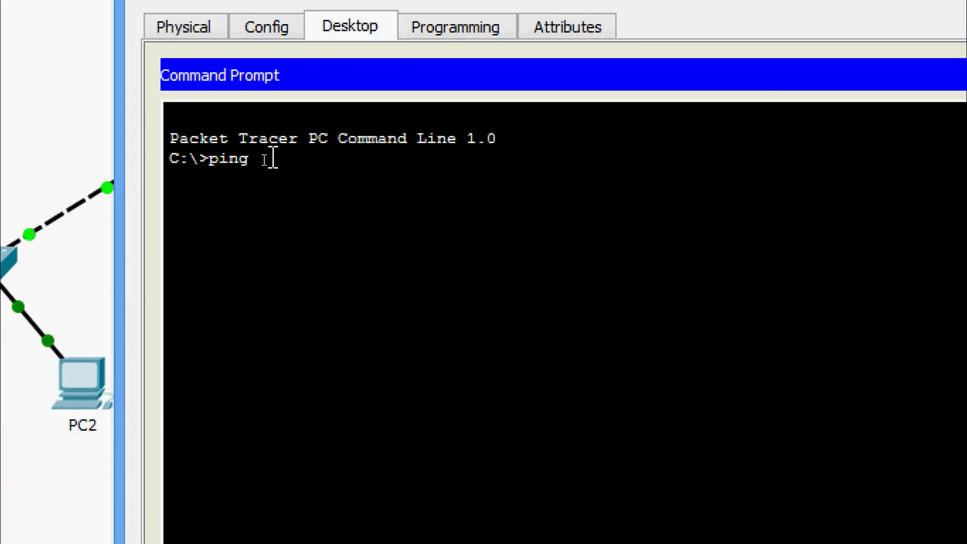
right_click(283, 159)
click(322, 216)
key(Return)
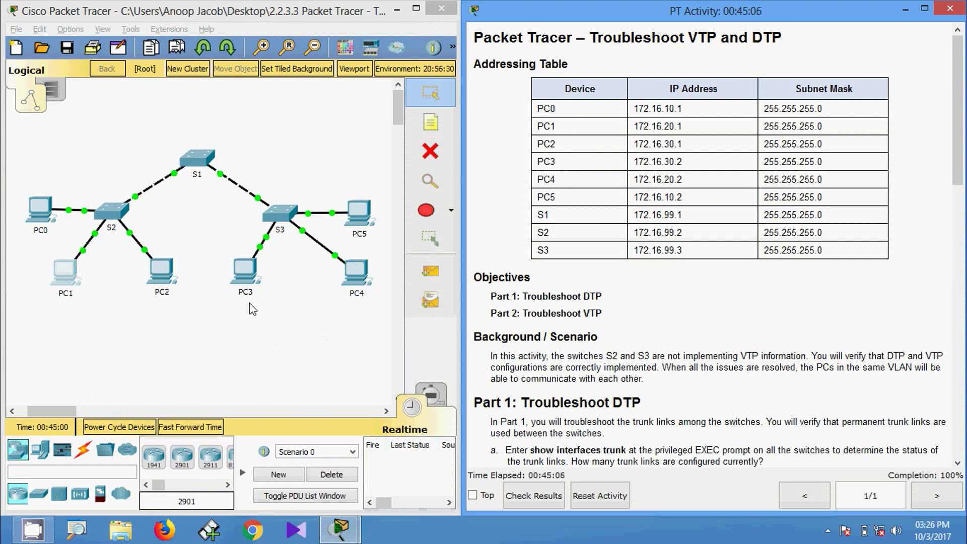
- Run ipconfig on PC3, copy its IP address 172.16.30.2, and close its window
click(234, 278)
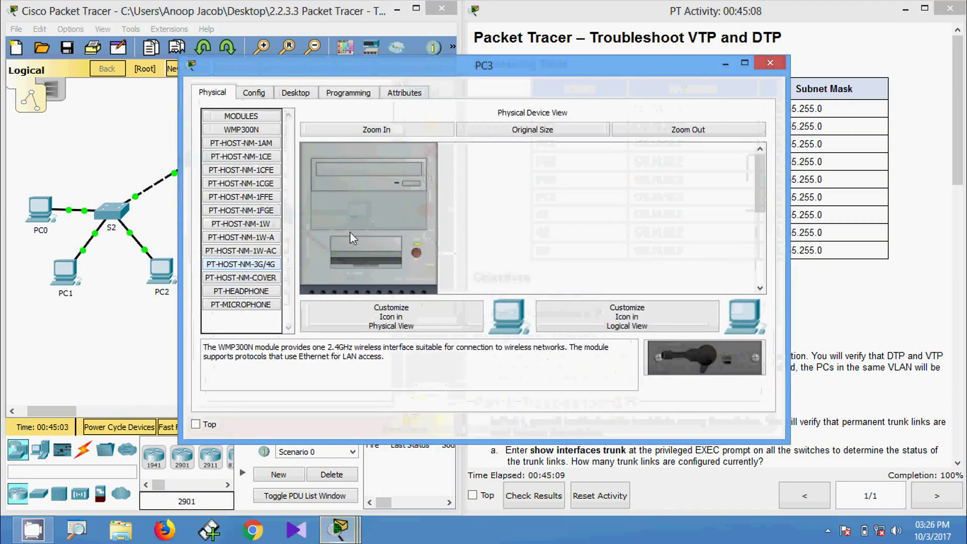
click(296, 93)
click(594, 161)
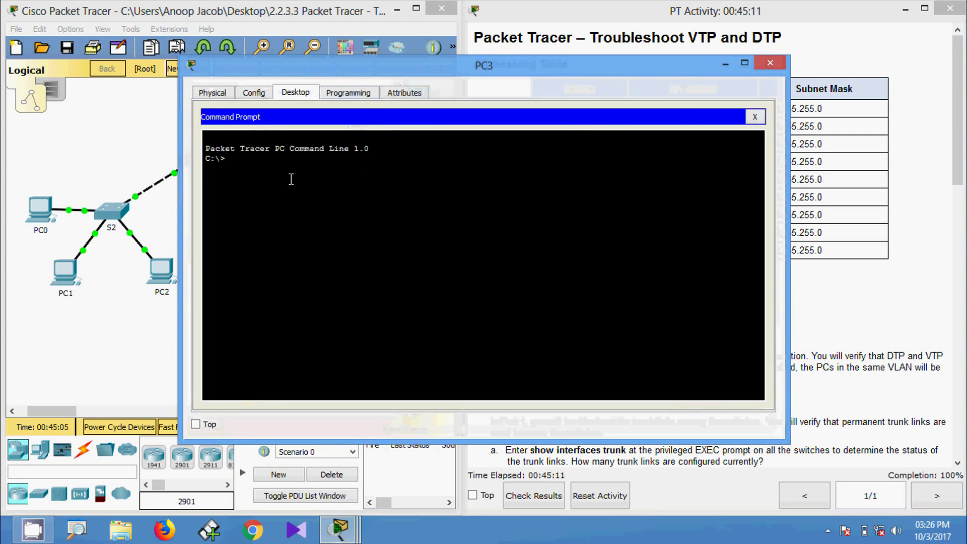
text(ipconfig)
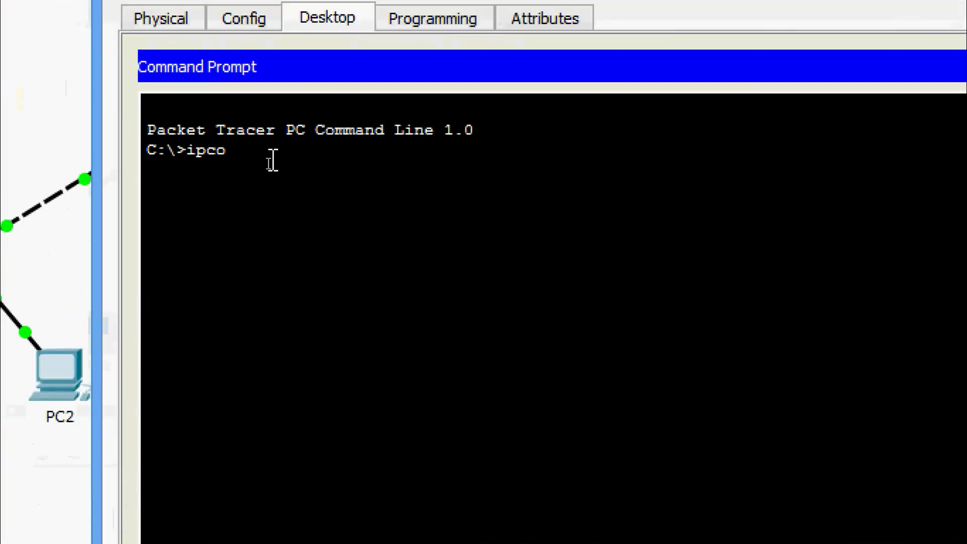
key(Return)
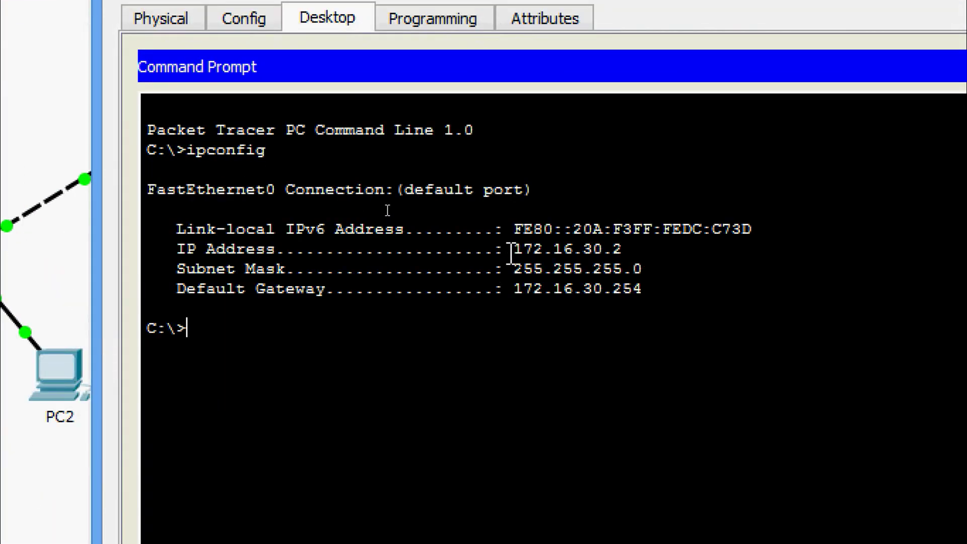
drag(511, 249, 624, 249)
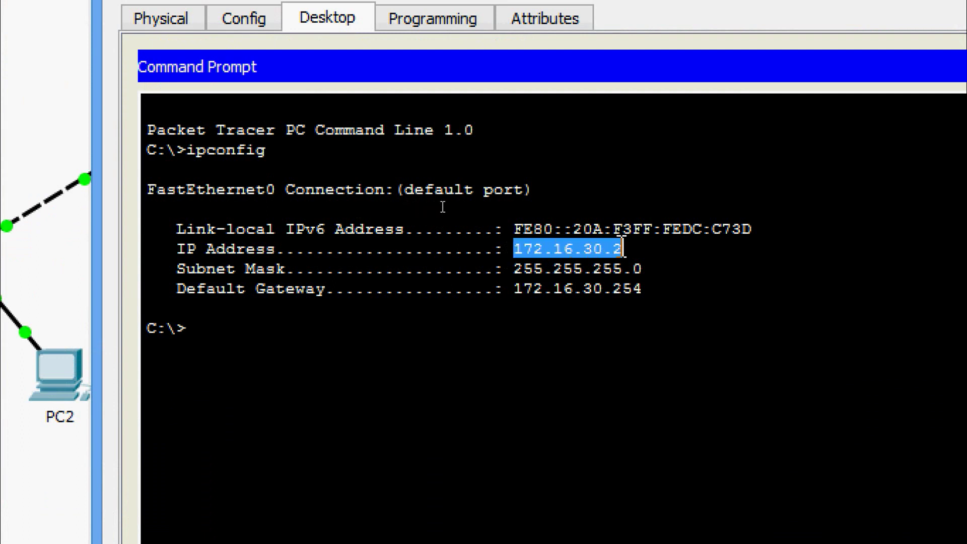
right_click(596, 247)
click(627, 264)
click(766, 62)
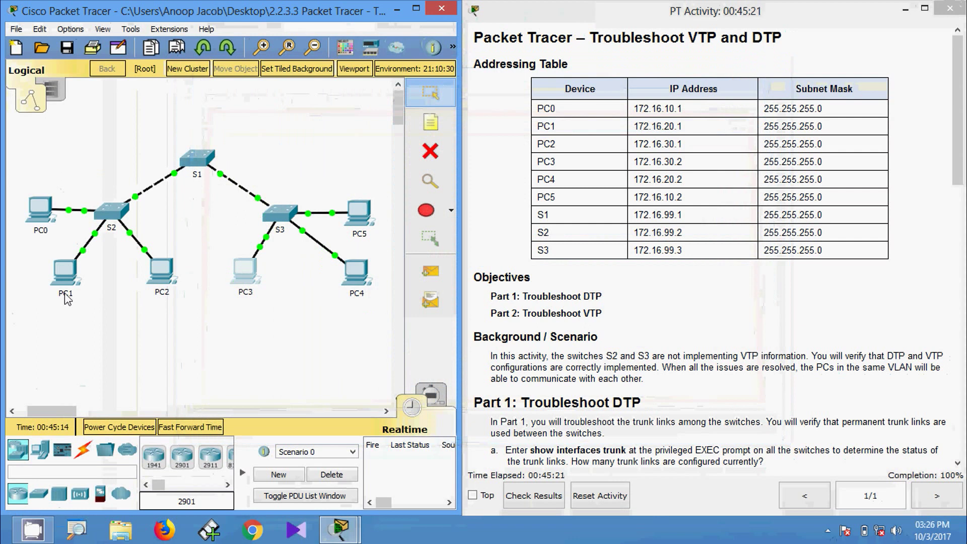
- Ping 172.16.30.2 from PC2's Command Prompt using the pasted address
click(160, 282)
click(295, 92)
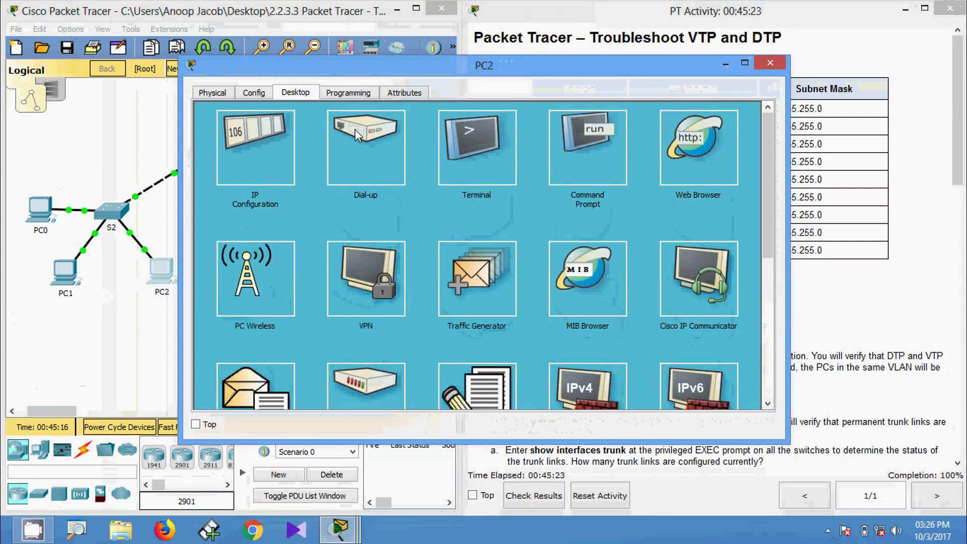
click(554, 152)
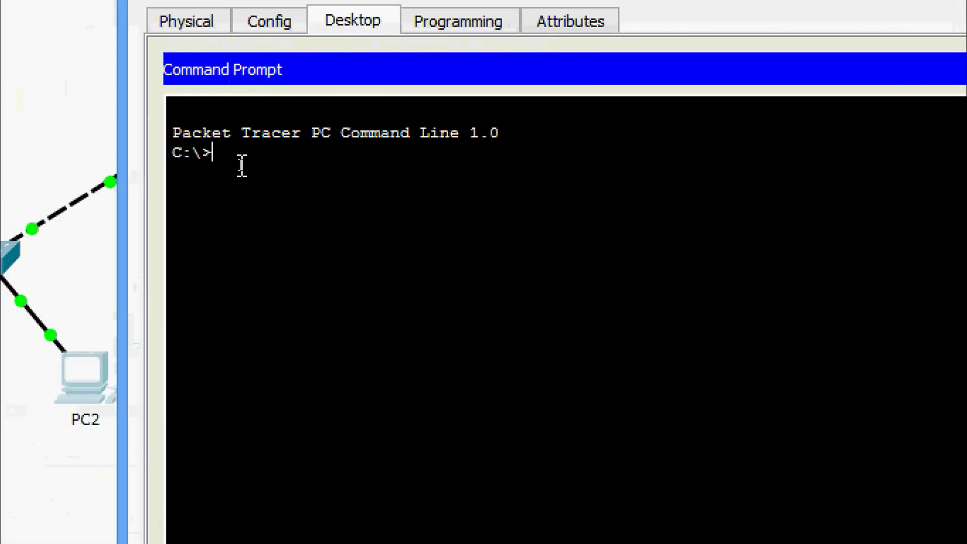
text(ping)
right_click(269, 152)
click(301, 197)
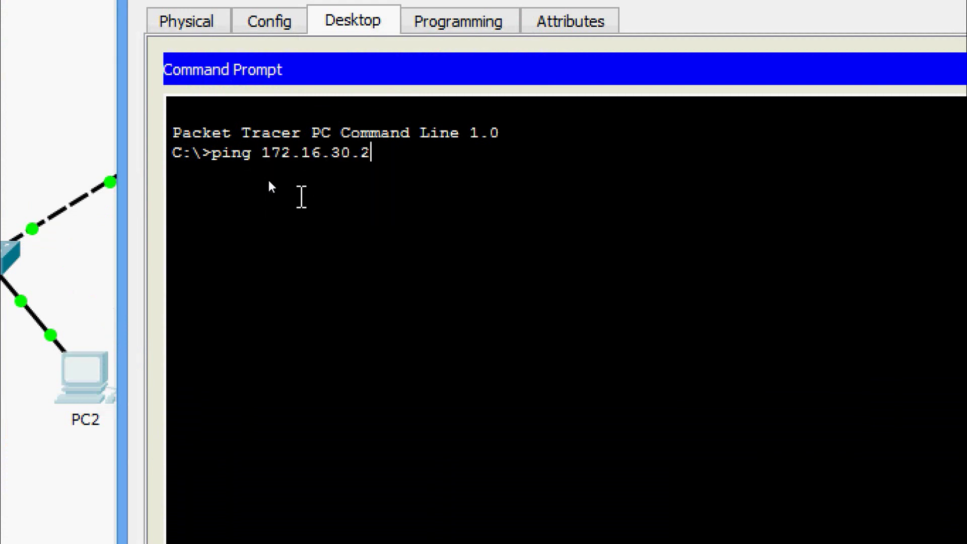
key(Return)
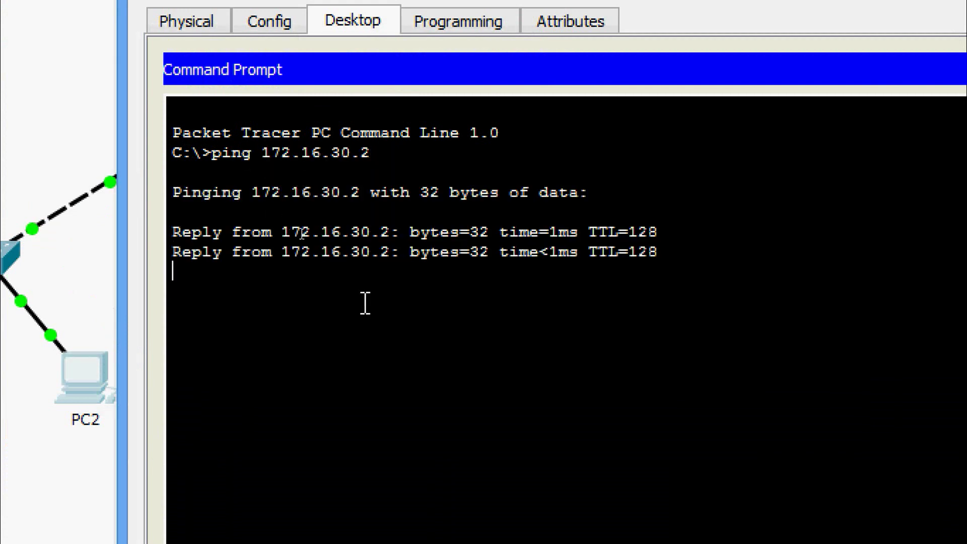